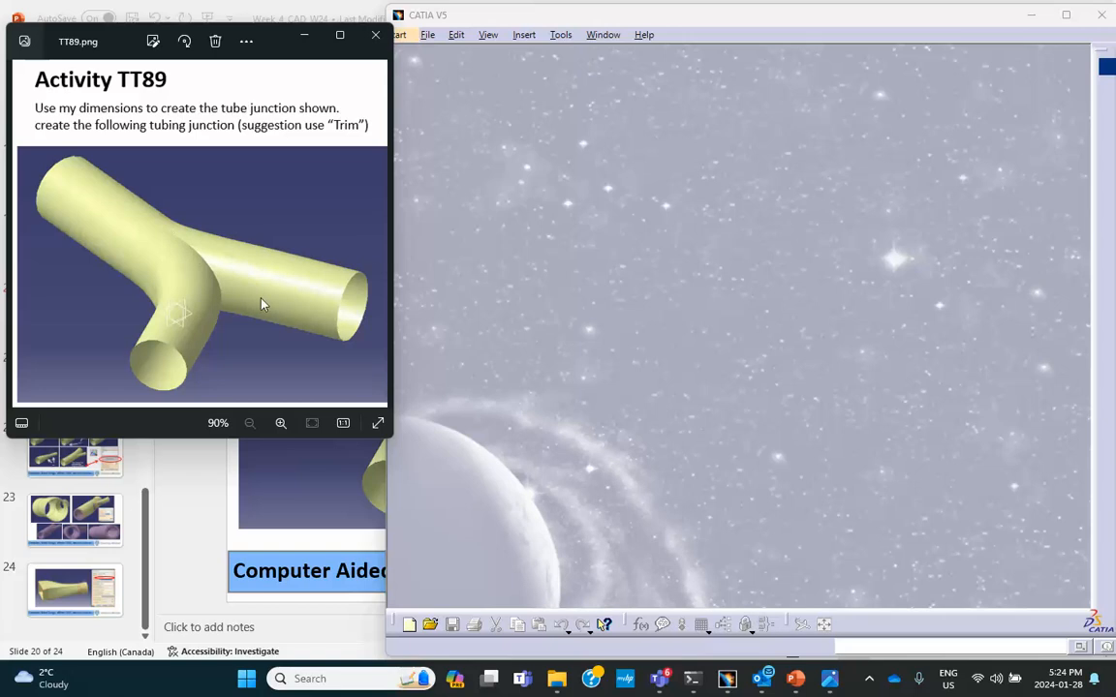
# Switch to PowerPoint and review slides 21 to 23 for the tube junction's dimensions and its blend, join, trim and thickening stages.
pyautogui.click(796, 680)
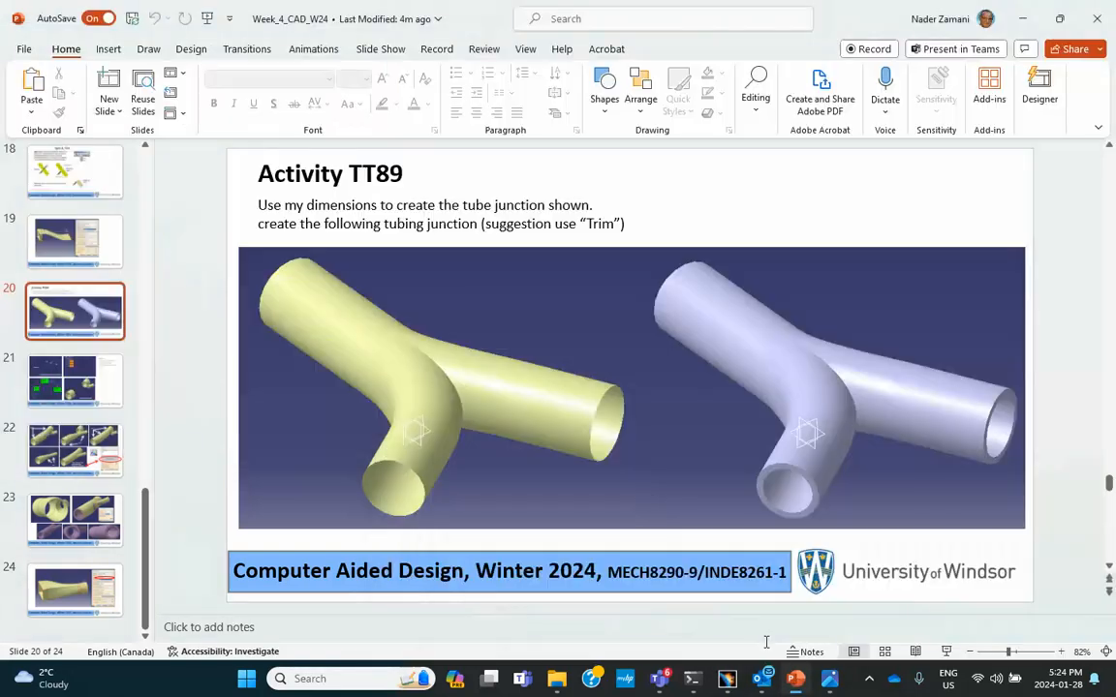
pyautogui.click(104, 371)
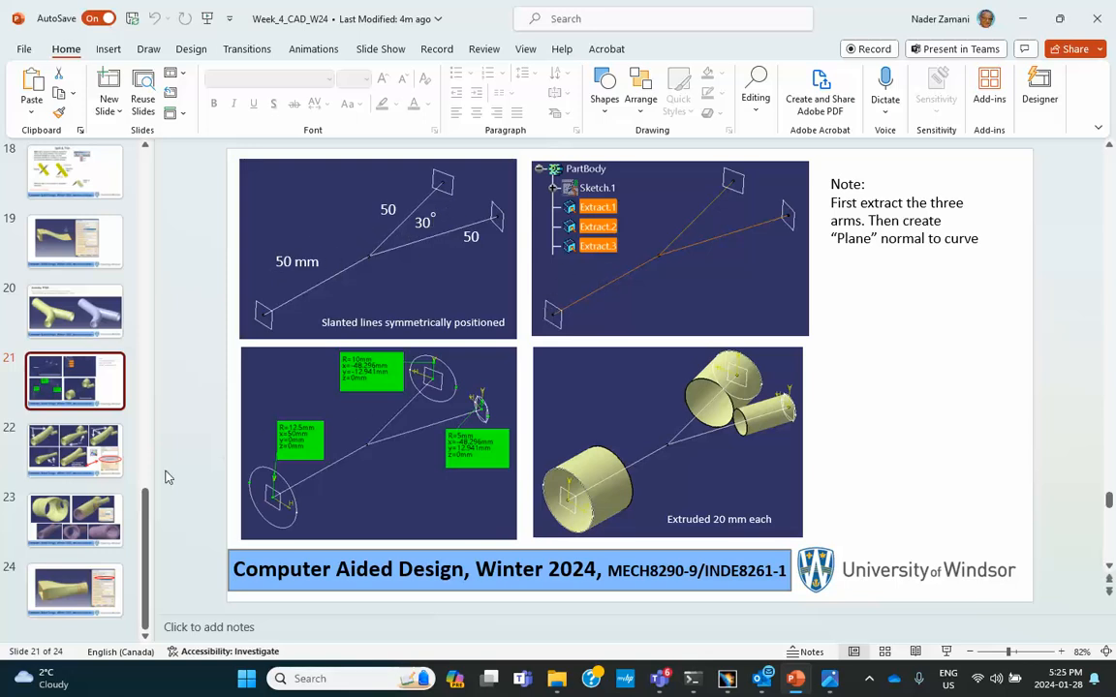
pyautogui.click(79, 499)
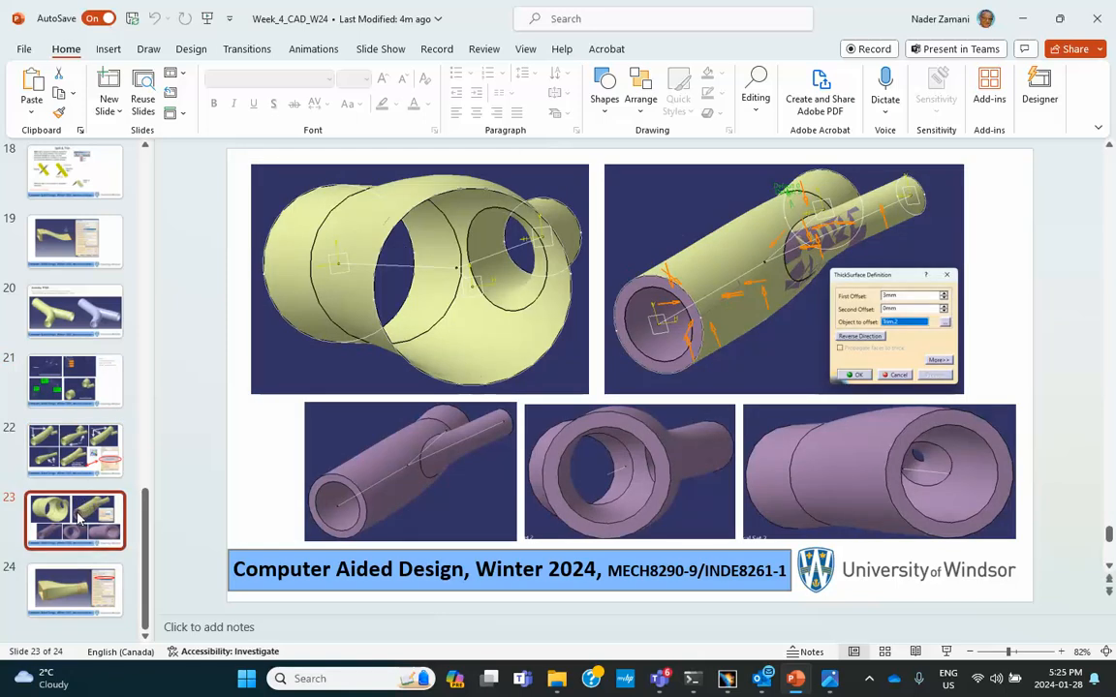
pyautogui.click(113, 462)
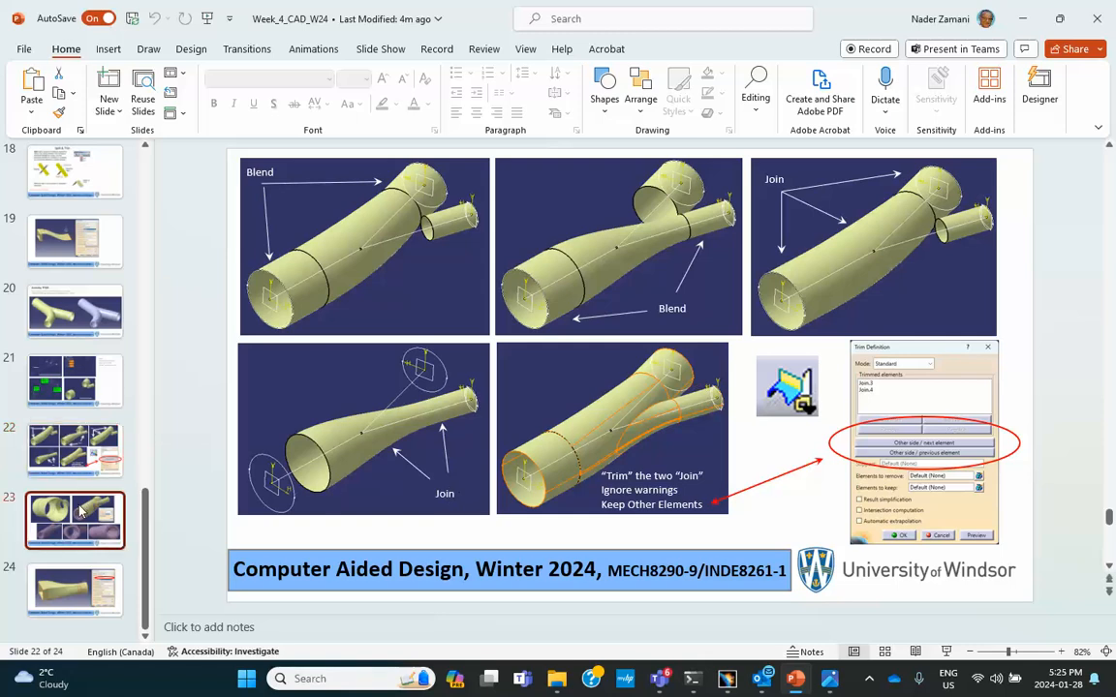
pyautogui.click(113, 499)
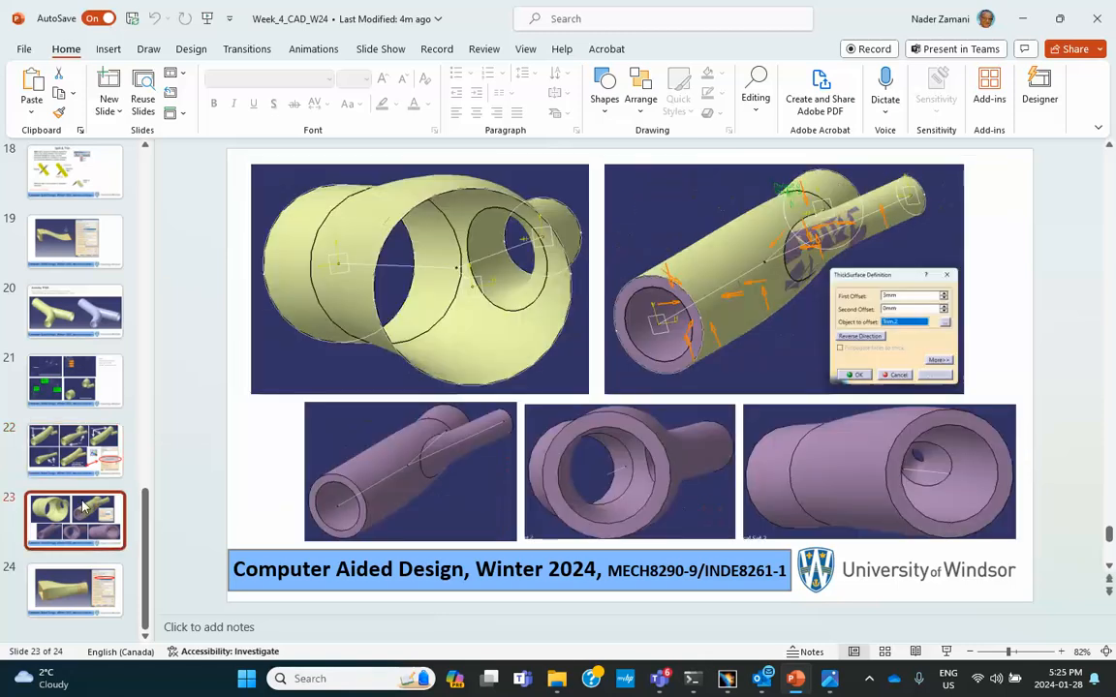
pyautogui.click(68, 438)
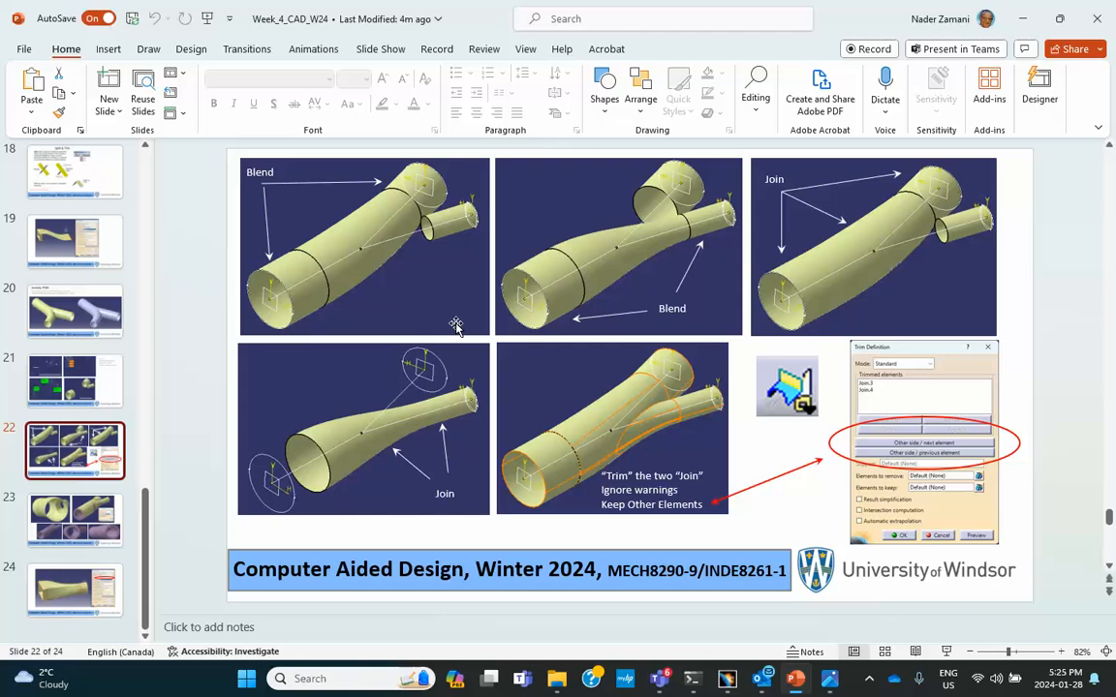
pyautogui.click(70, 392)
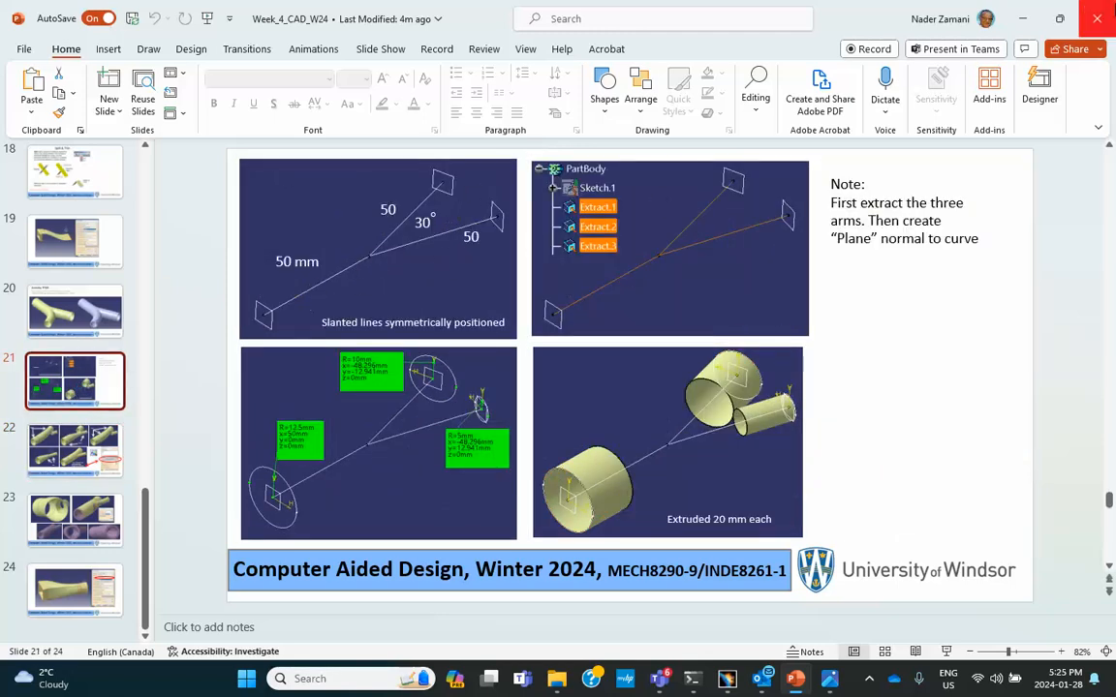
# Switch to CATIA V5, maximized, with the TT89.png reference picture closed.
pyautogui.click(725, 680)
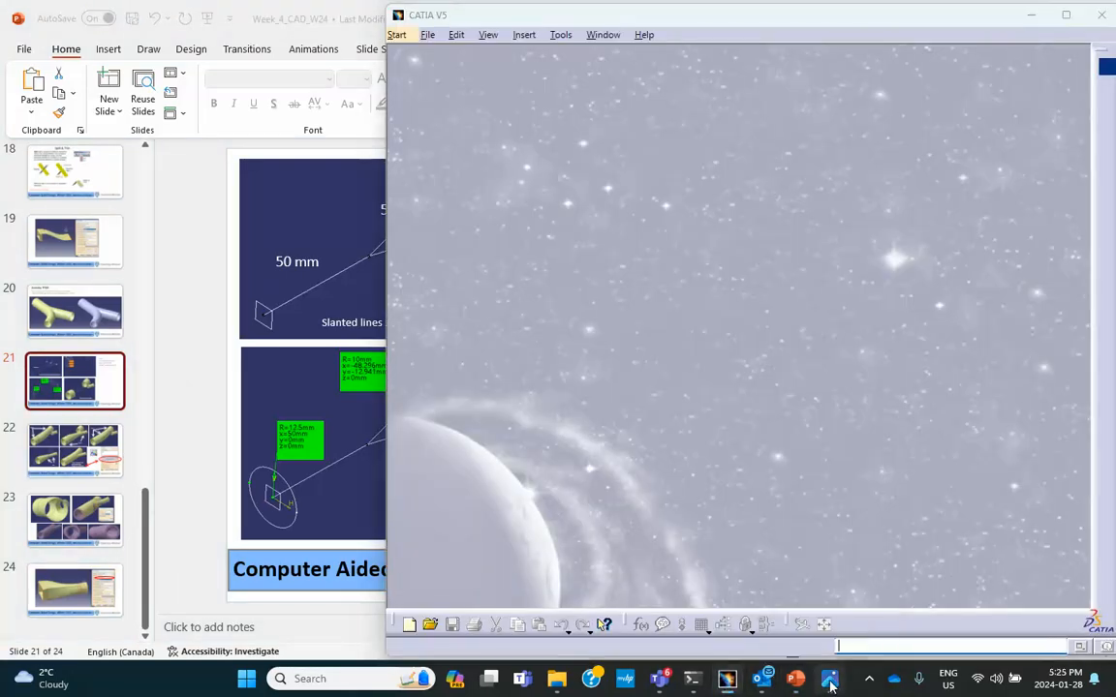
pyautogui.click(830, 683)
pyautogui.click(376, 32)
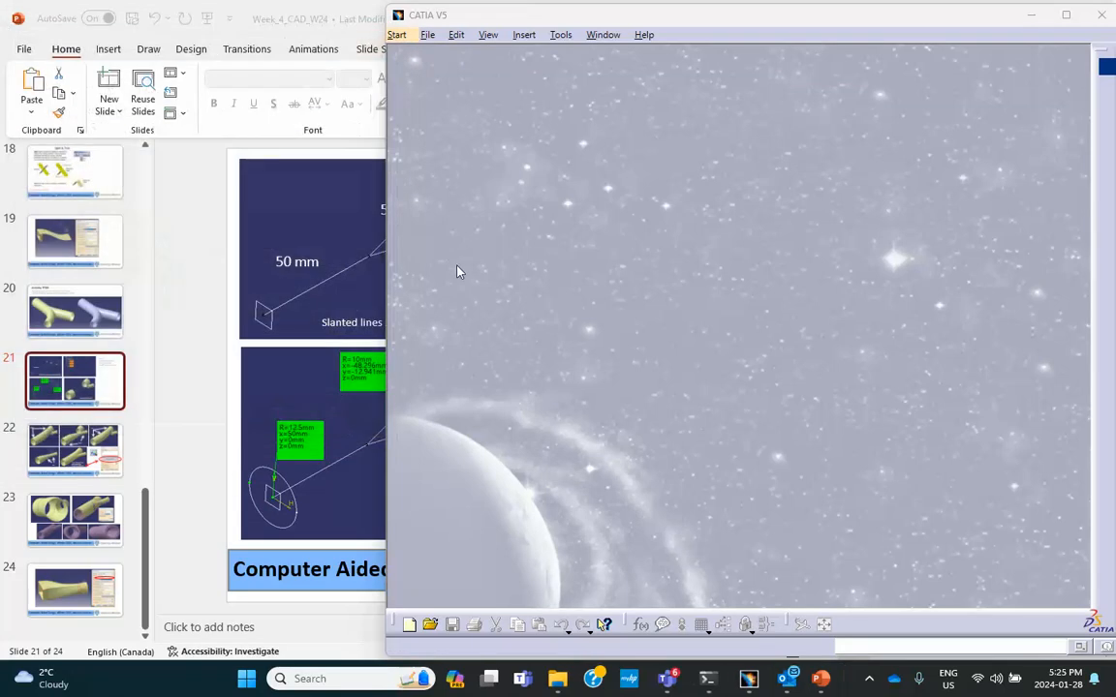
pyautogui.click(1062, 17)
# Create a new Part document, keeping the name Part1 and hybrid design enabled.
pyautogui.click(23, 628)
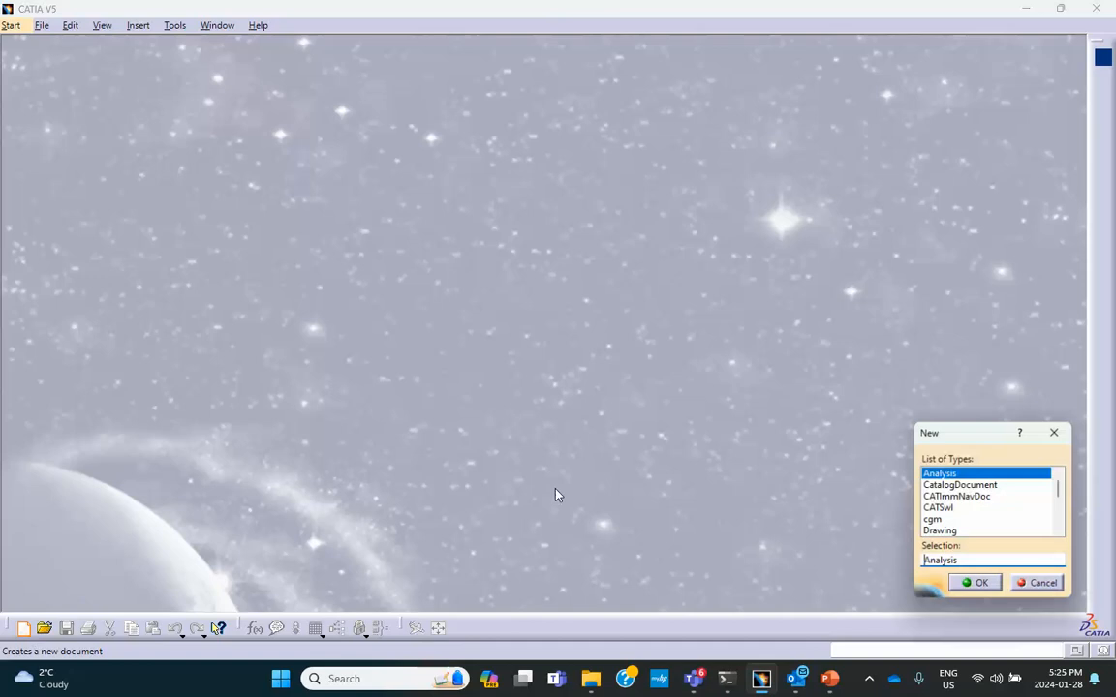
pyautogui.moveTo(1063, 492); pyautogui.dragTo(1057, 534)
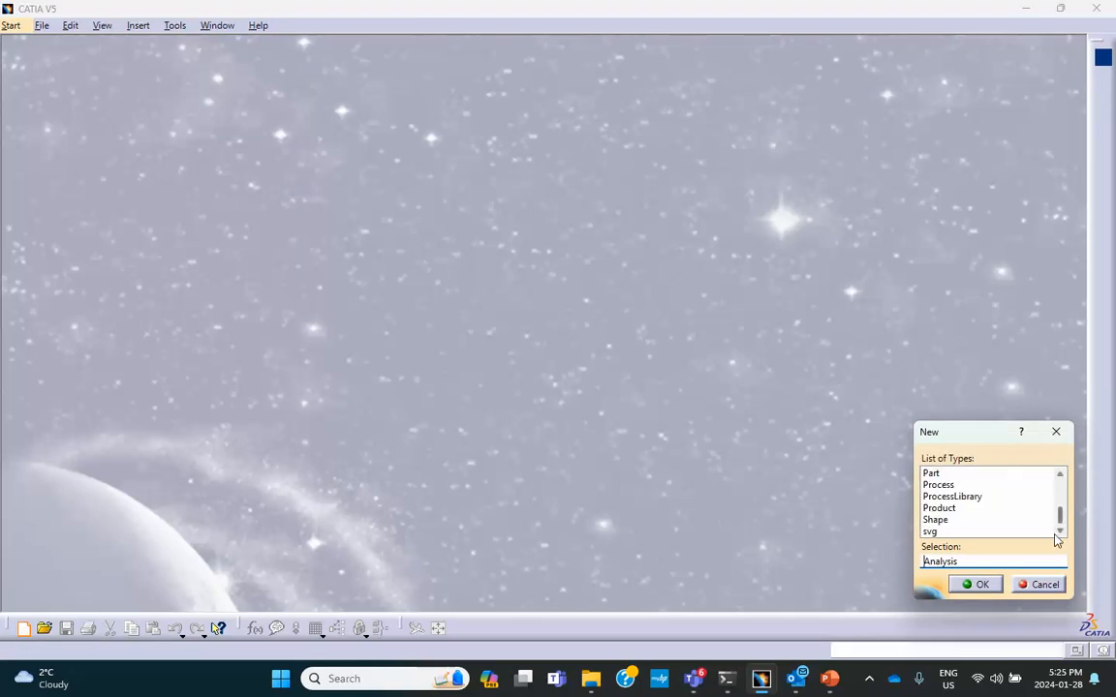
pyautogui.doubleClick(931, 474)
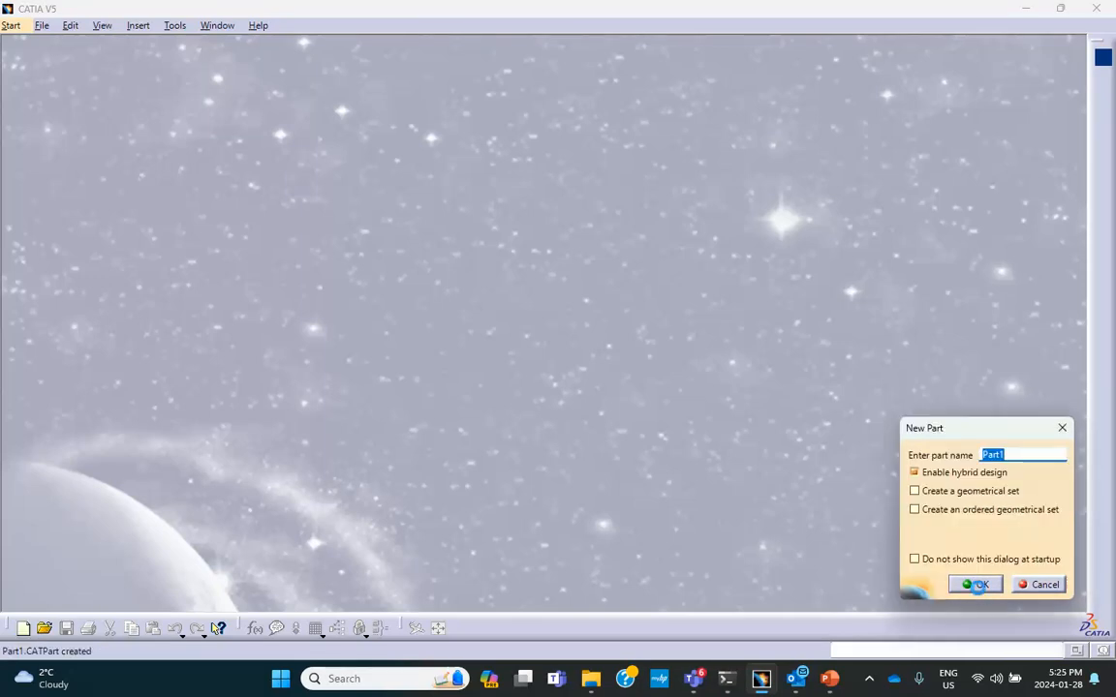
pyautogui.click(973, 579)
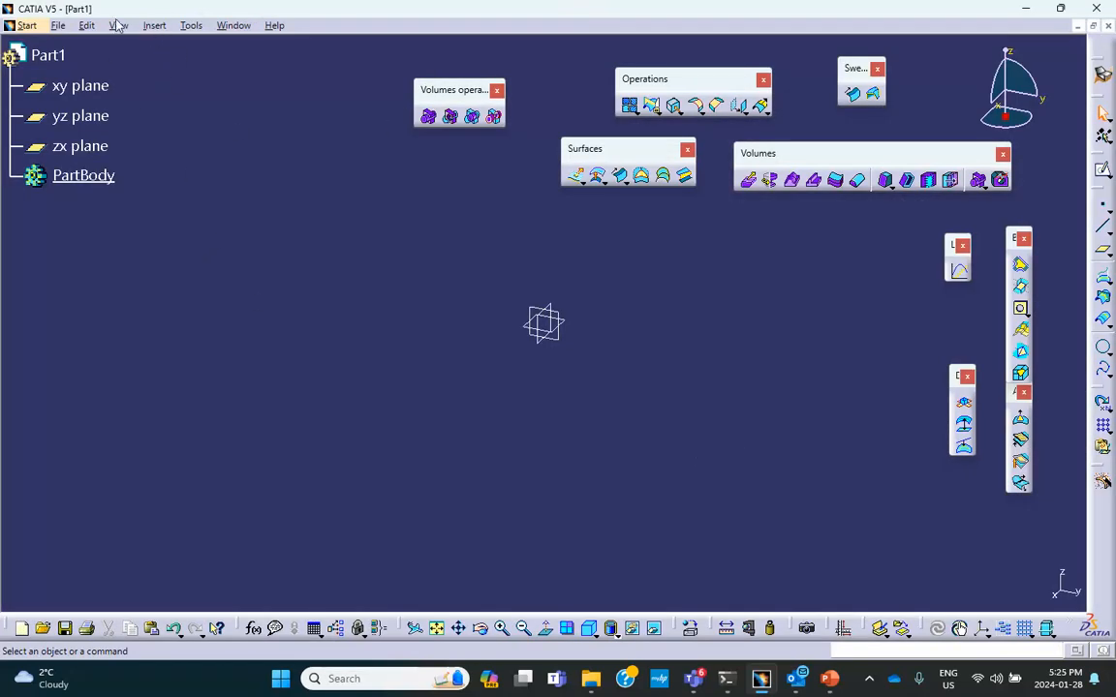
# Save the new part as TT89 in the Activities CAD Week 4 W24 folder through Save Management.
pyautogui.click(58, 27)
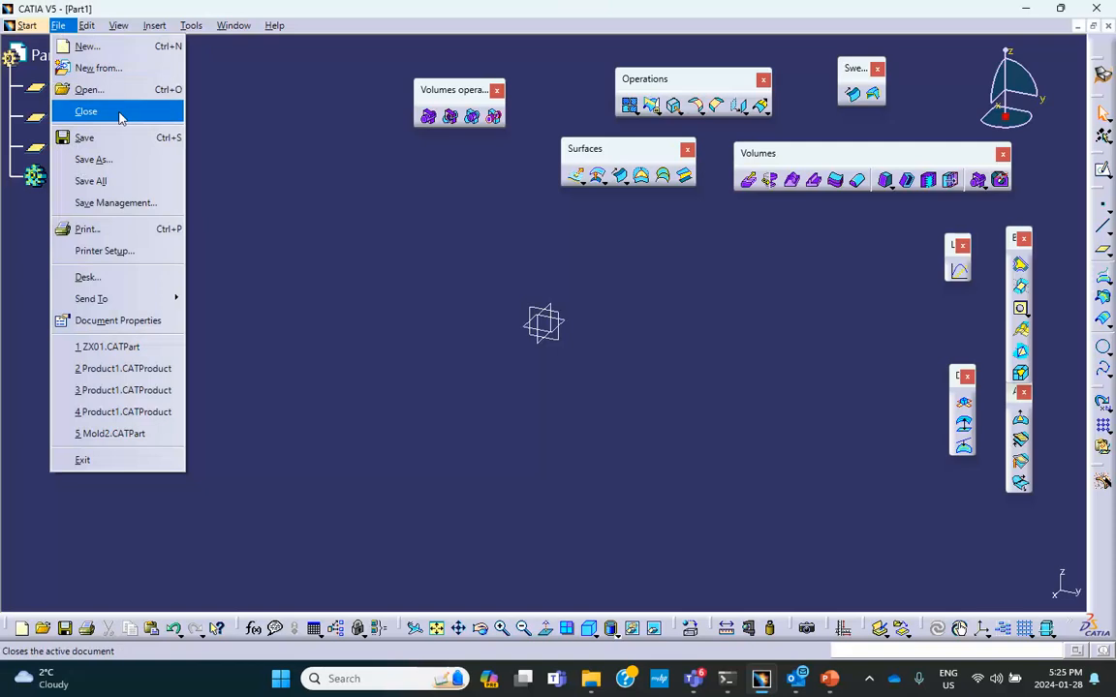
pyautogui.click(130, 202)
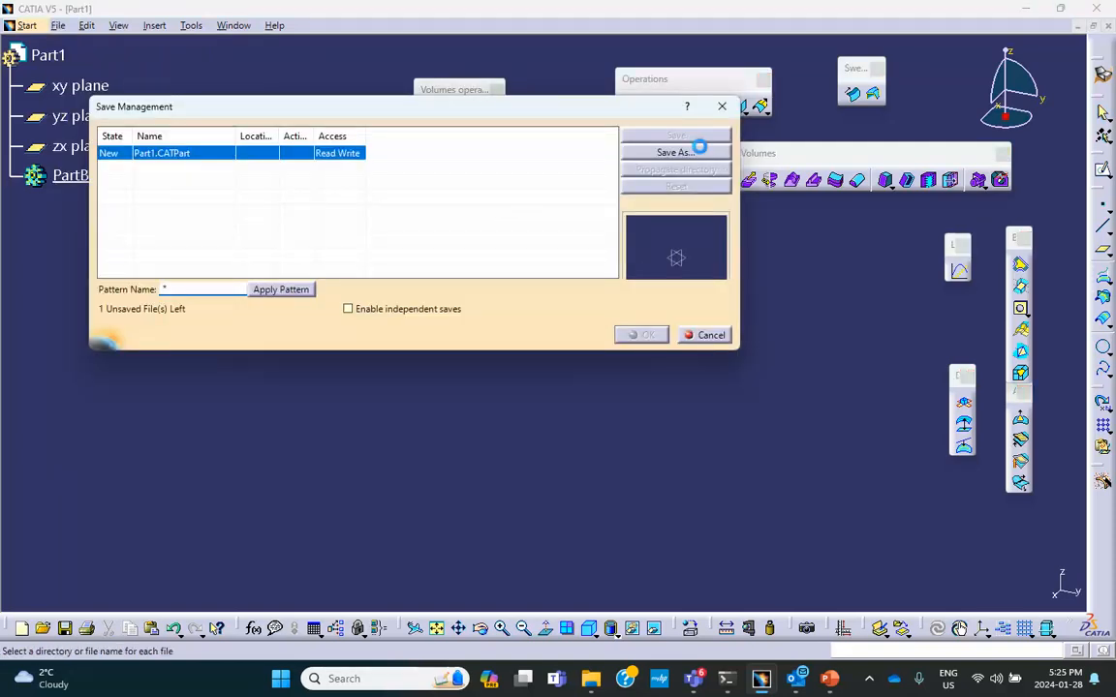
pyautogui.click(688, 153)
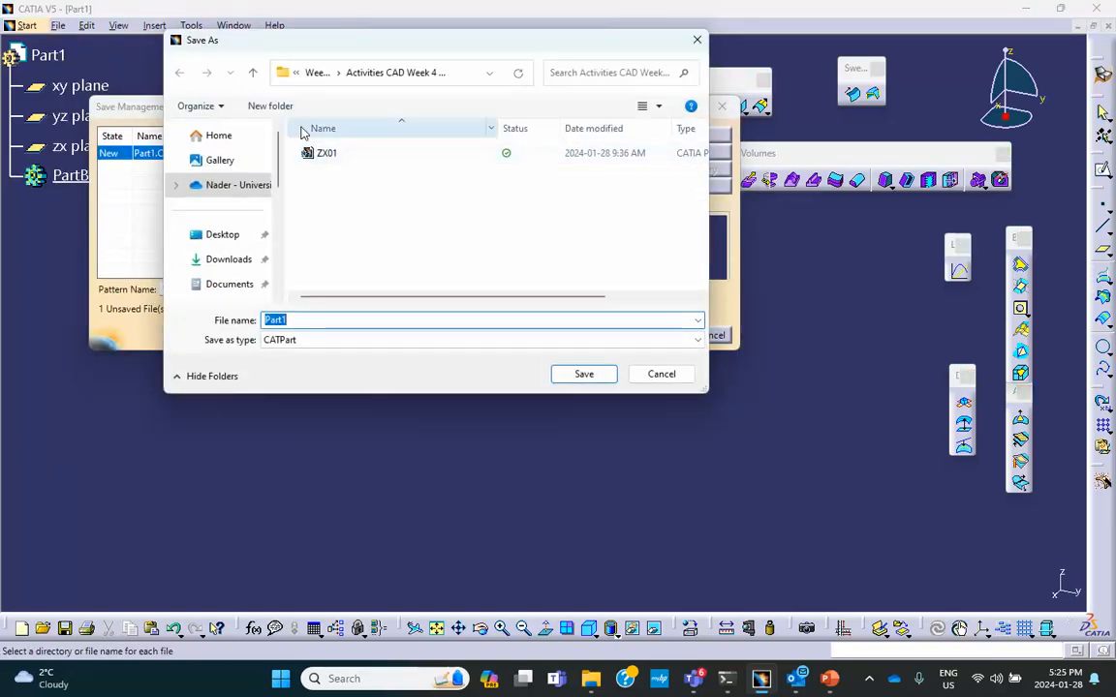
pyautogui.click(252, 75)
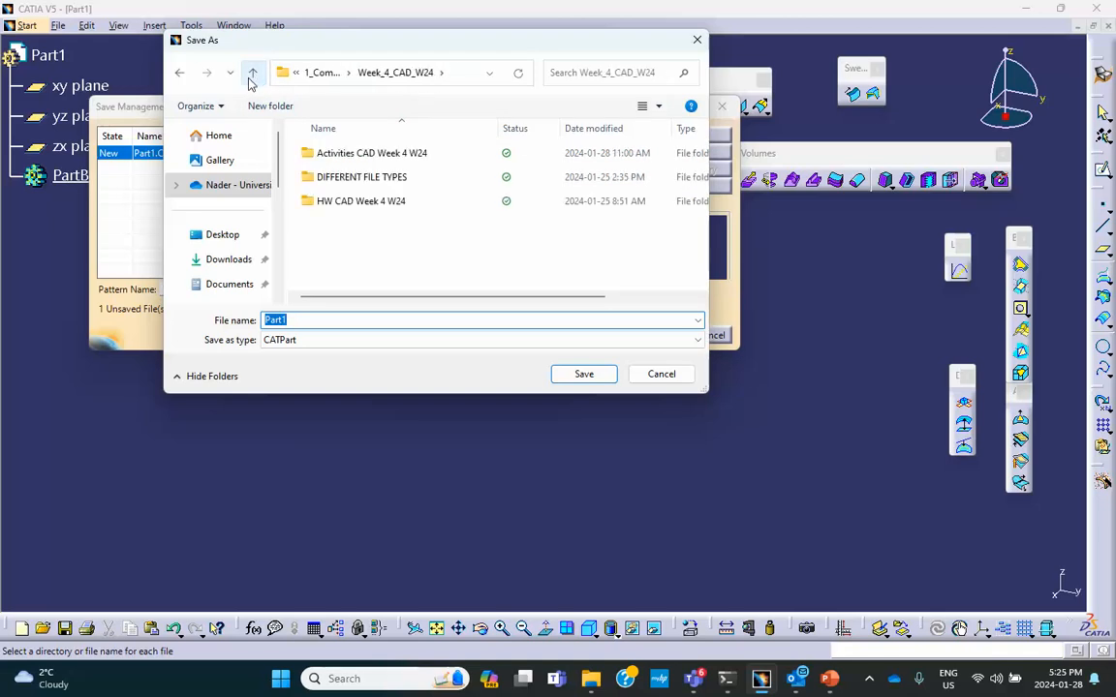
pyautogui.doubleClick(353, 162)
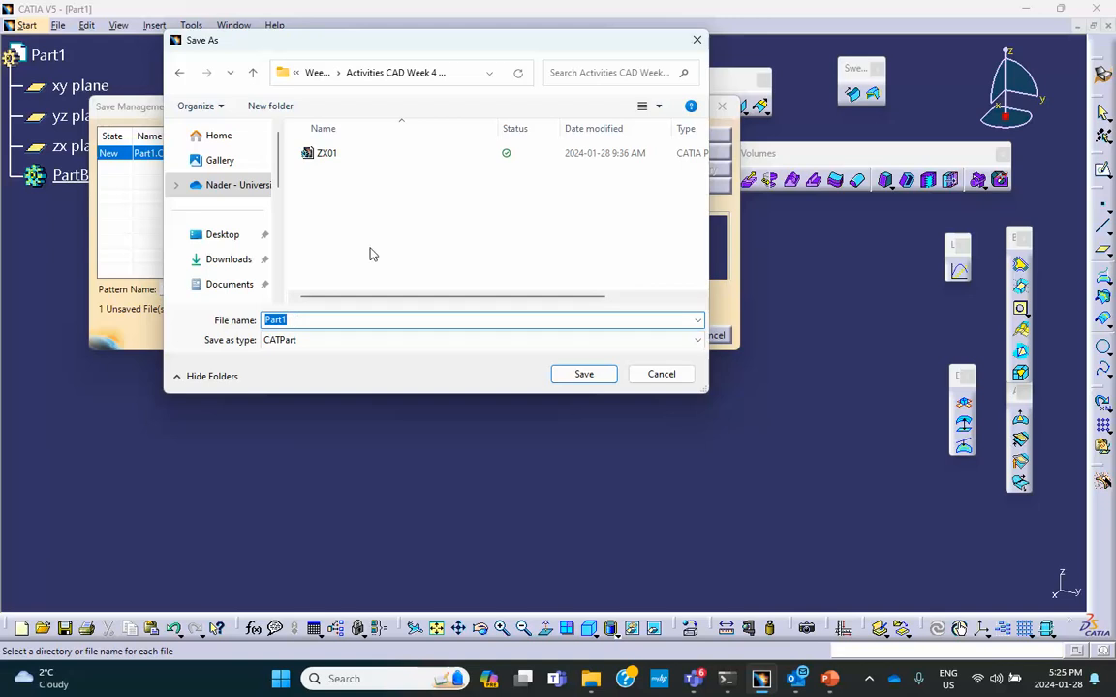
pyautogui.write('TT89')
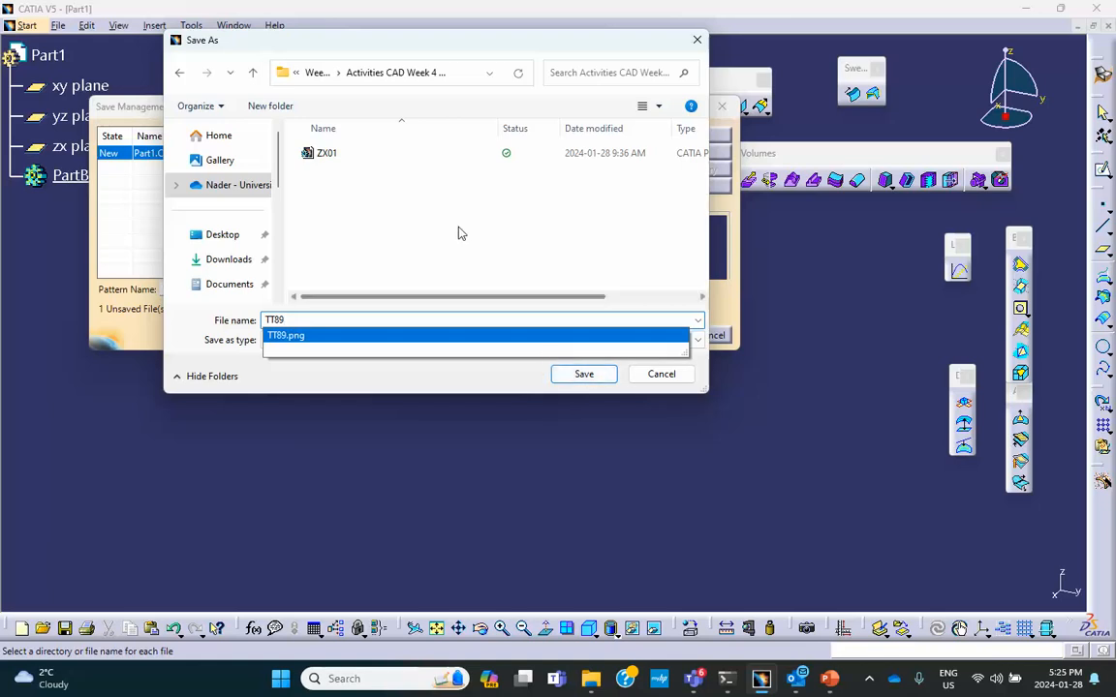
pyautogui.click(581, 378)
pyautogui.click(643, 335)
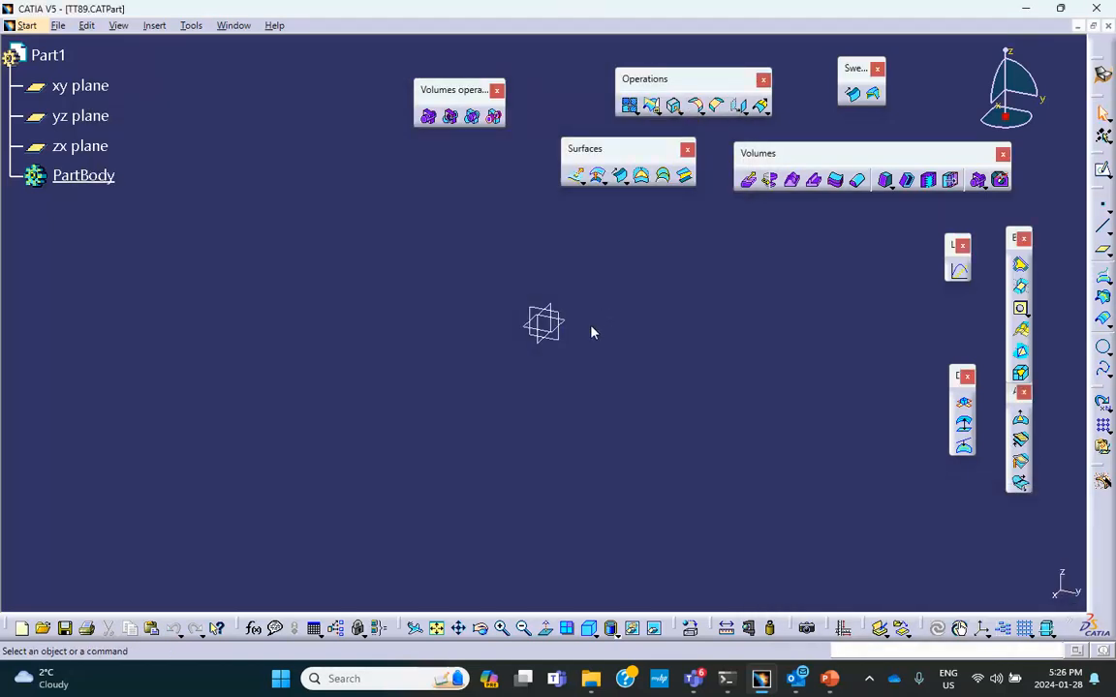
# Start a sketch on the xy plane and draw a horizontal line about 83 mm long from the origin toward negative H.
pyautogui.click(562, 325)
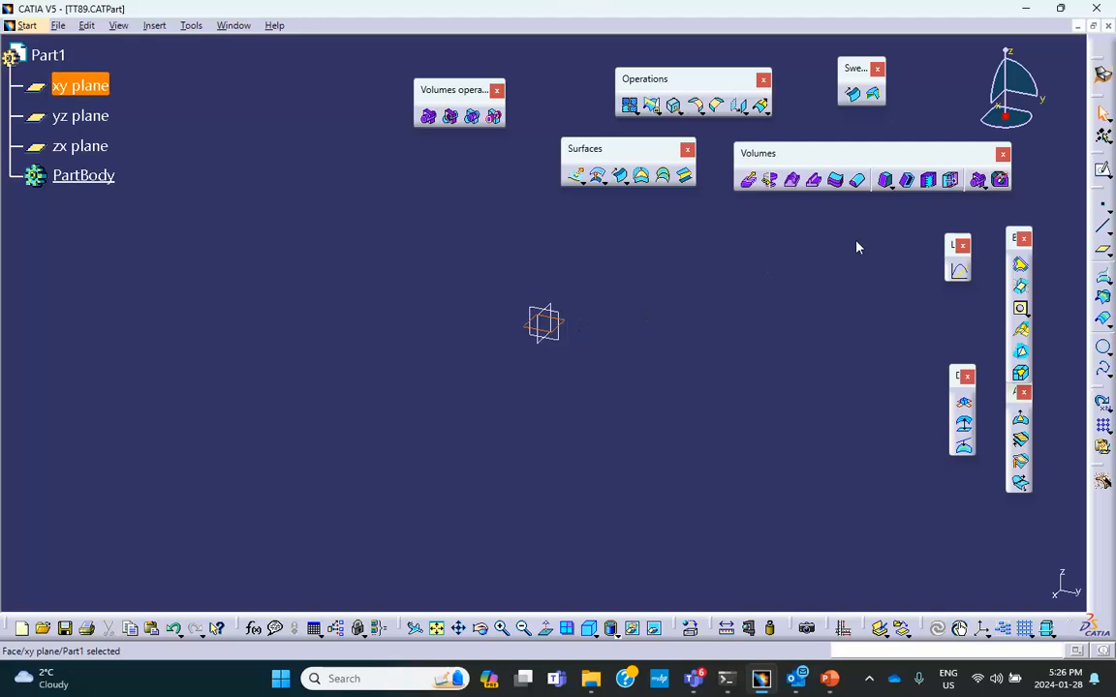
pyautogui.click(1102, 170)
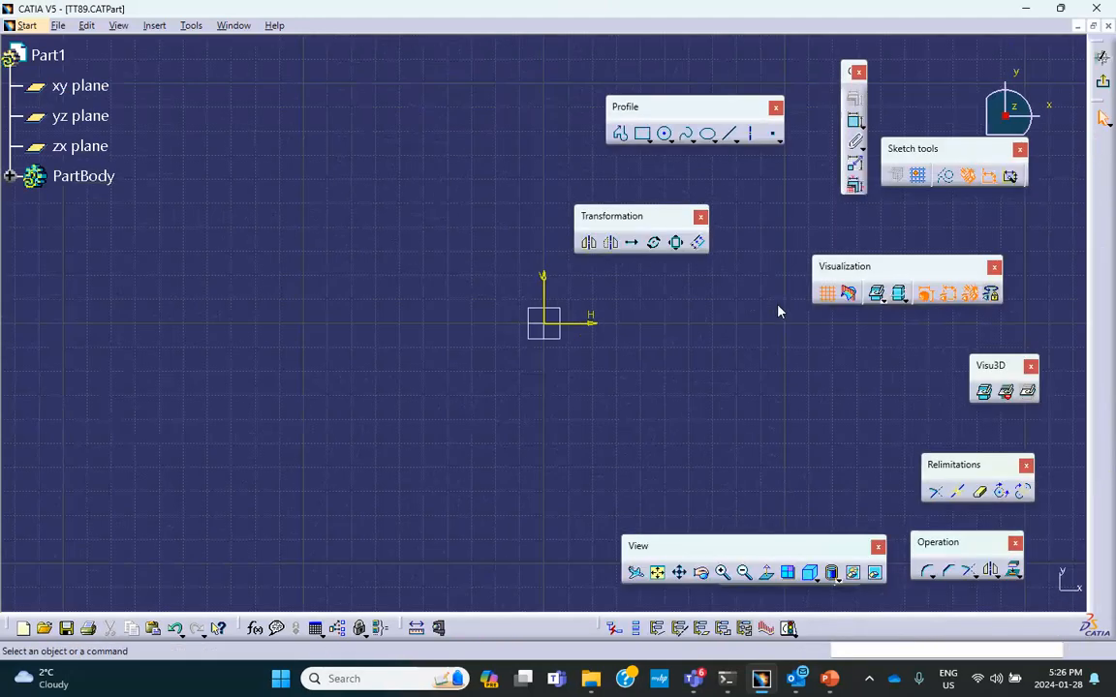
pyautogui.click(728, 133)
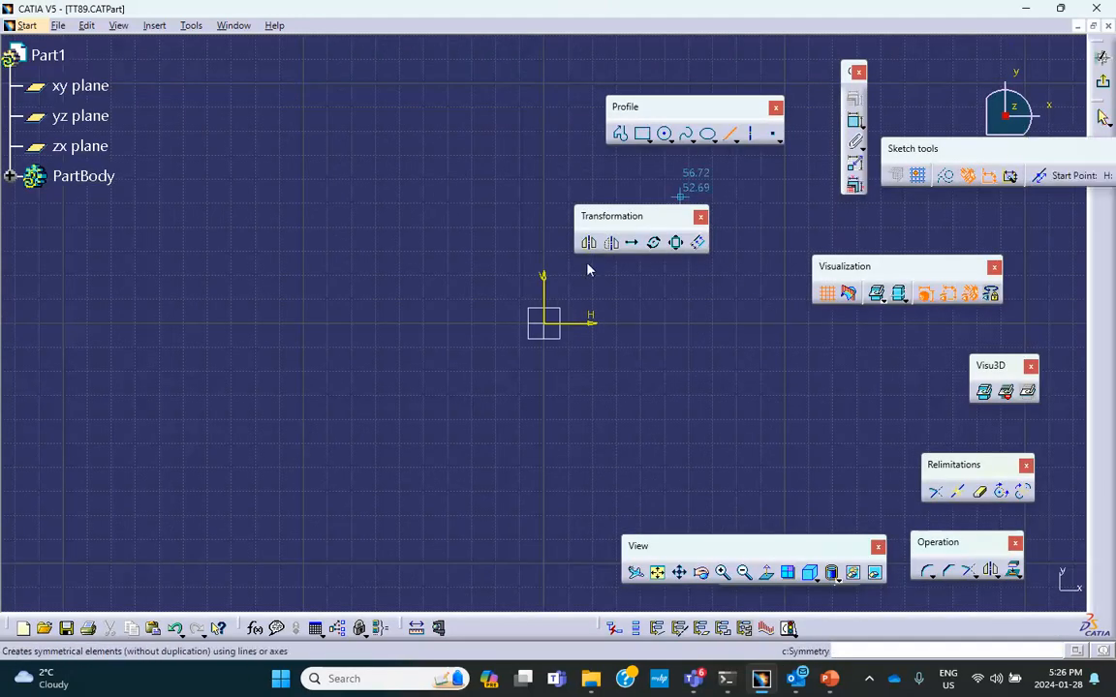
pyautogui.click(544, 323)
pyautogui.click(344, 323)
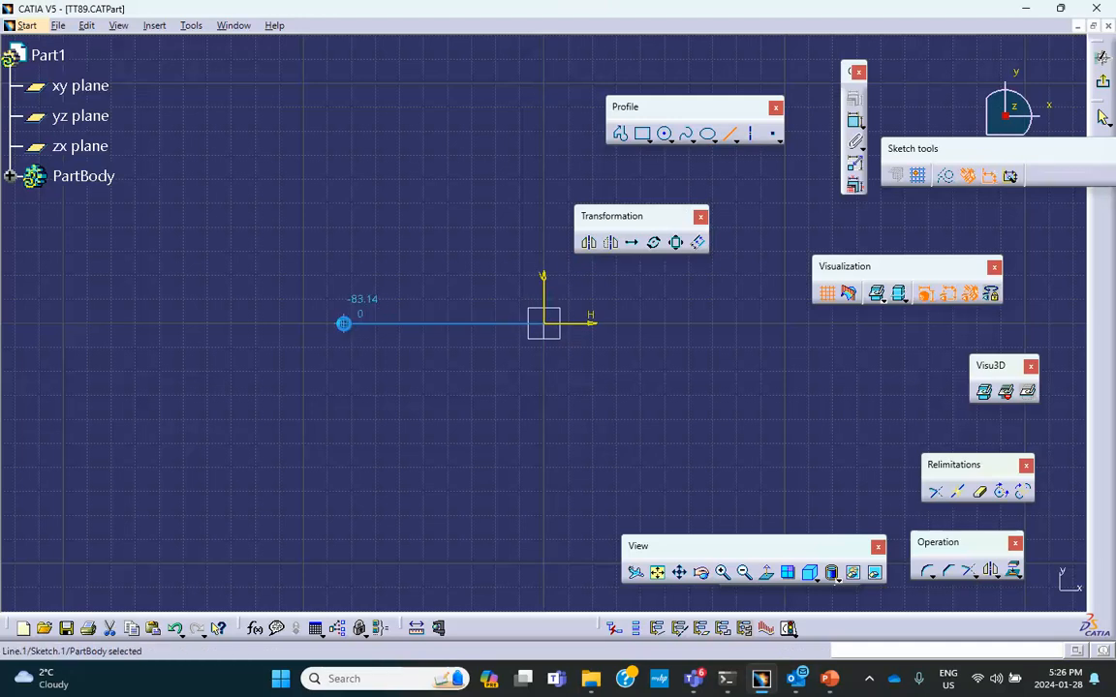
# Move the horizontal line's free endpoint to the positive H side of the origin, making the line about 91 mm long.
pyautogui.moveTo(454, 314)
pyautogui.mouseDown(button='middle')
pyautogui.moveTo(421, 314)
pyautogui.moveTo(324, 398)
pyautogui.mouseUp(button='middle')
pyautogui.click(690, 136)
pyautogui.click(643, 134)
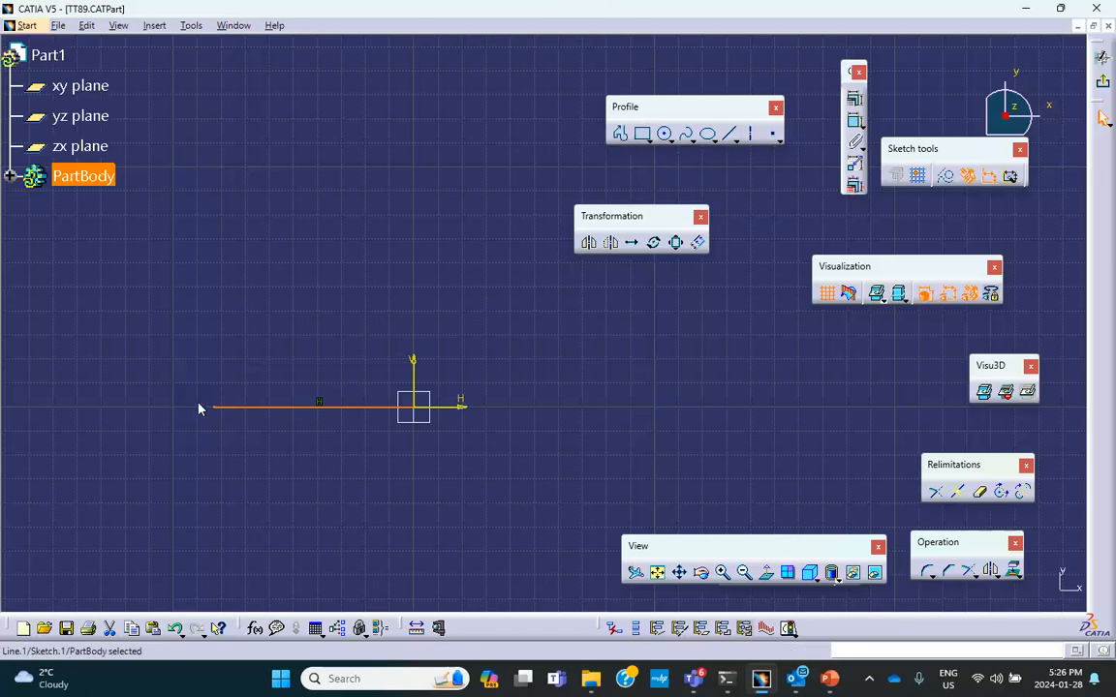
pyautogui.moveTo(215, 409); pyautogui.dragTo(634, 429)
pyautogui.moveTo(537, 462)
pyautogui.mouseDown(button='middle')
pyautogui.moveTo(580, 428)
pyautogui.moveTo(656, 406)
pyautogui.mouseUp(button='middle')
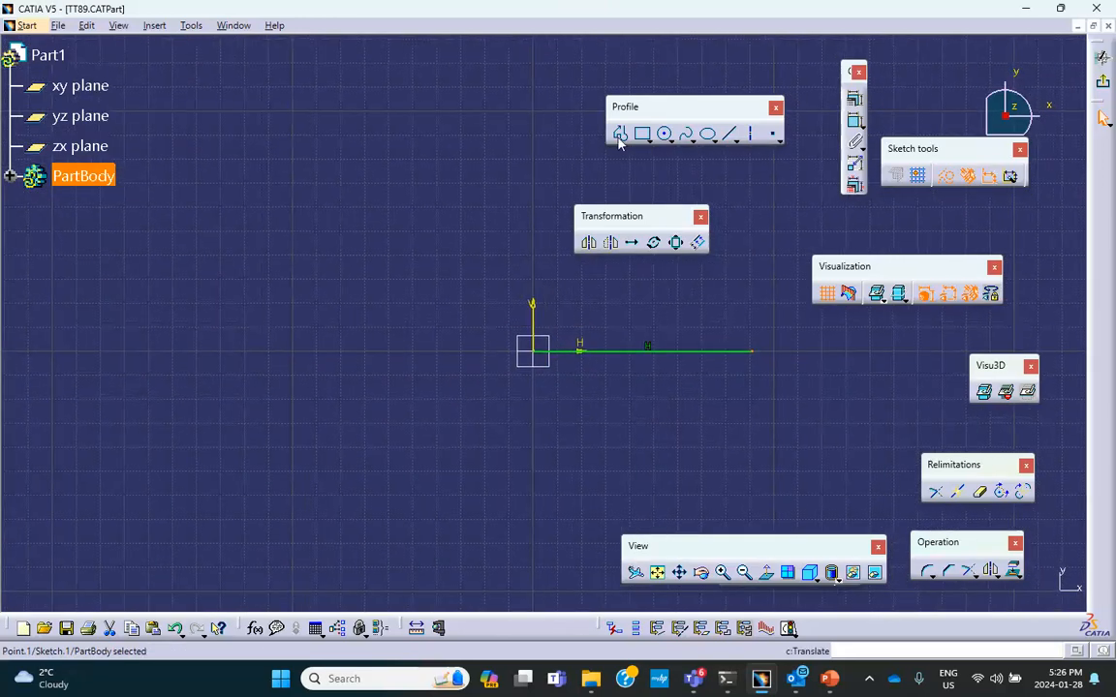
# Draw a slanted line about 80 mm long from the origin toward negative H and positive V.
pyautogui.click(729, 134)
pyautogui.click(533, 350)
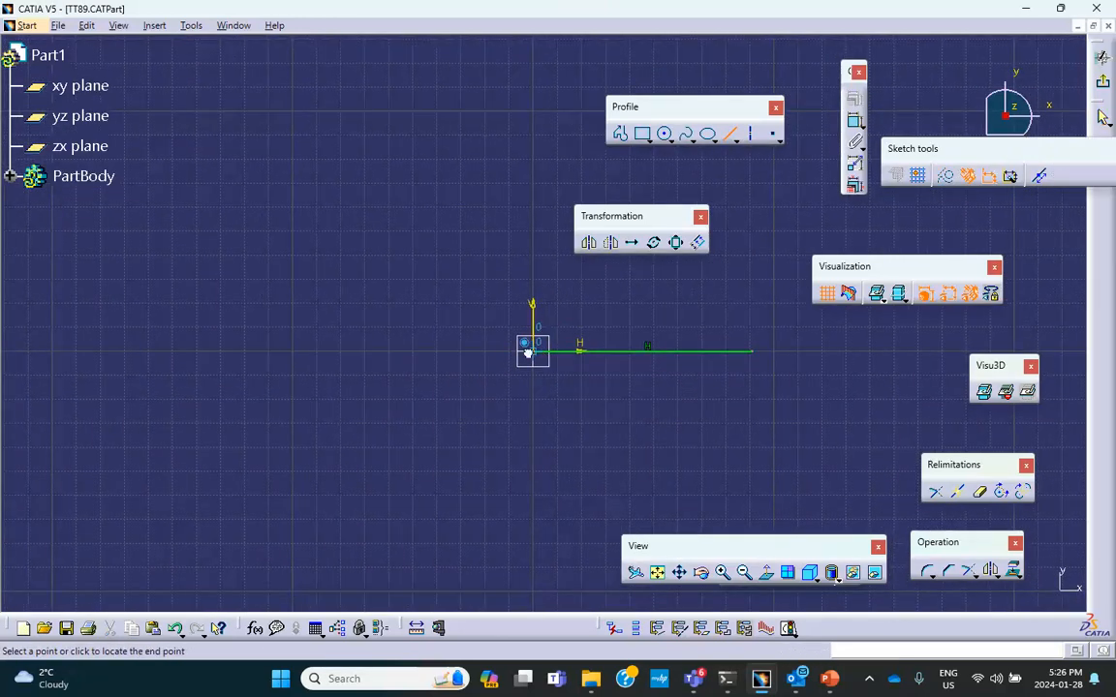
pyautogui.click(357, 287)
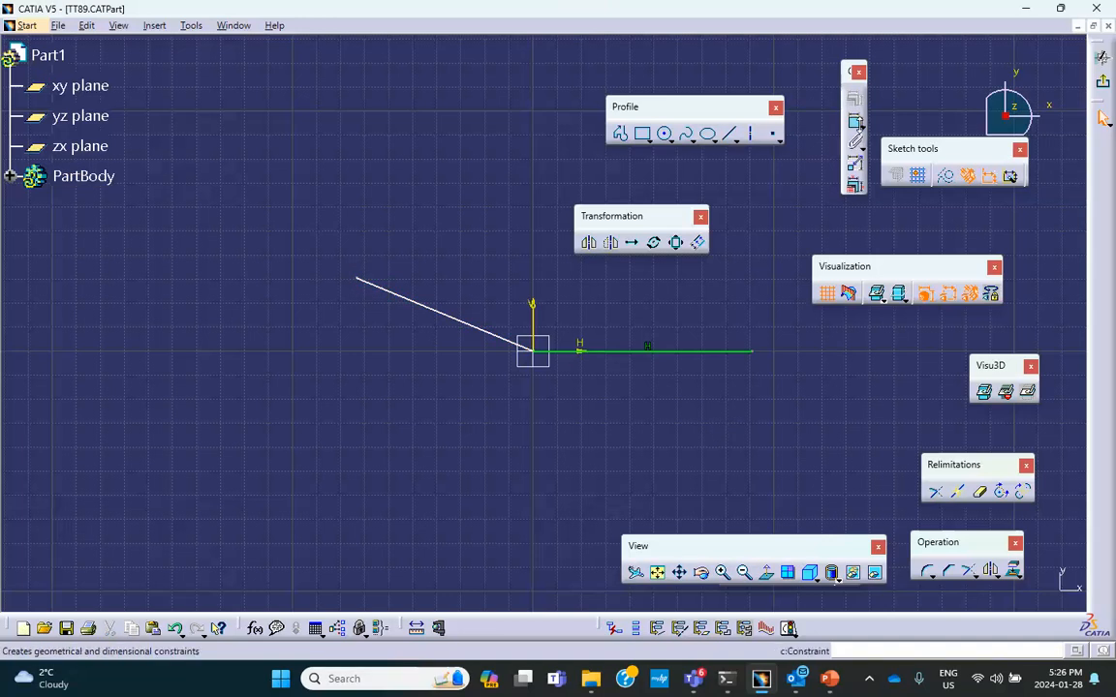
# Dimension the horizontal line's length and set it to 50 mm.
pyautogui.click(852, 121)
pyautogui.click(680, 351)
pyautogui.click(664, 396)
pyautogui.doubleClick(663, 390)
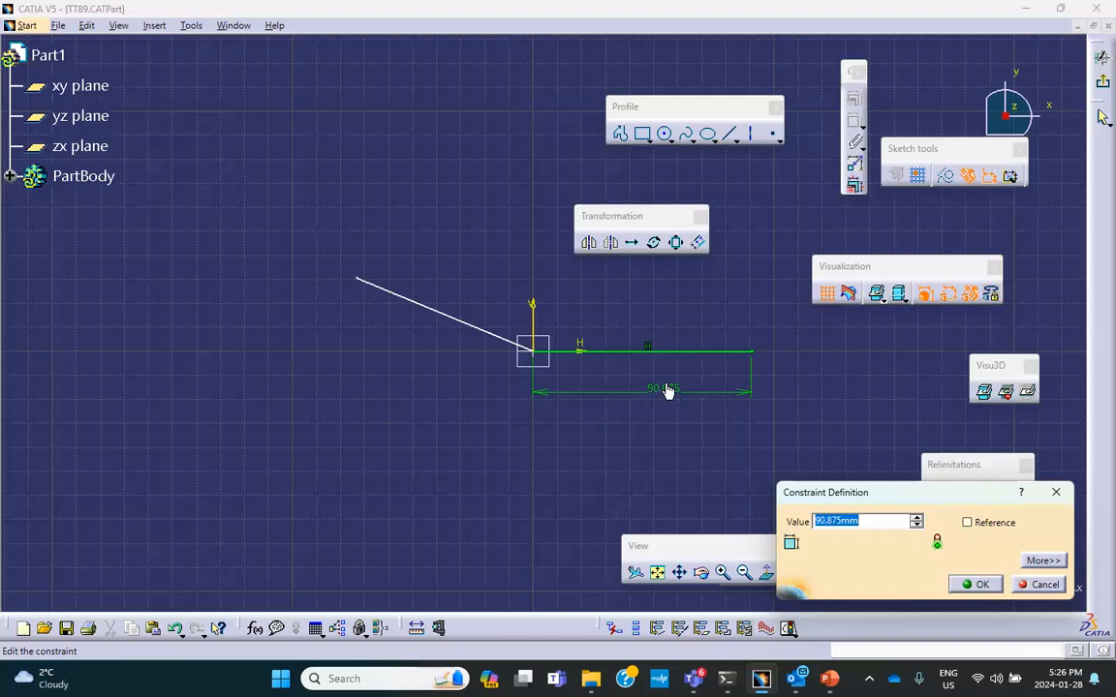
pyautogui.write('50')
pyautogui.click(977, 585)
# Dimension the slanted line's length and set it to 50 mm.
pyautogui.click(463, 322)
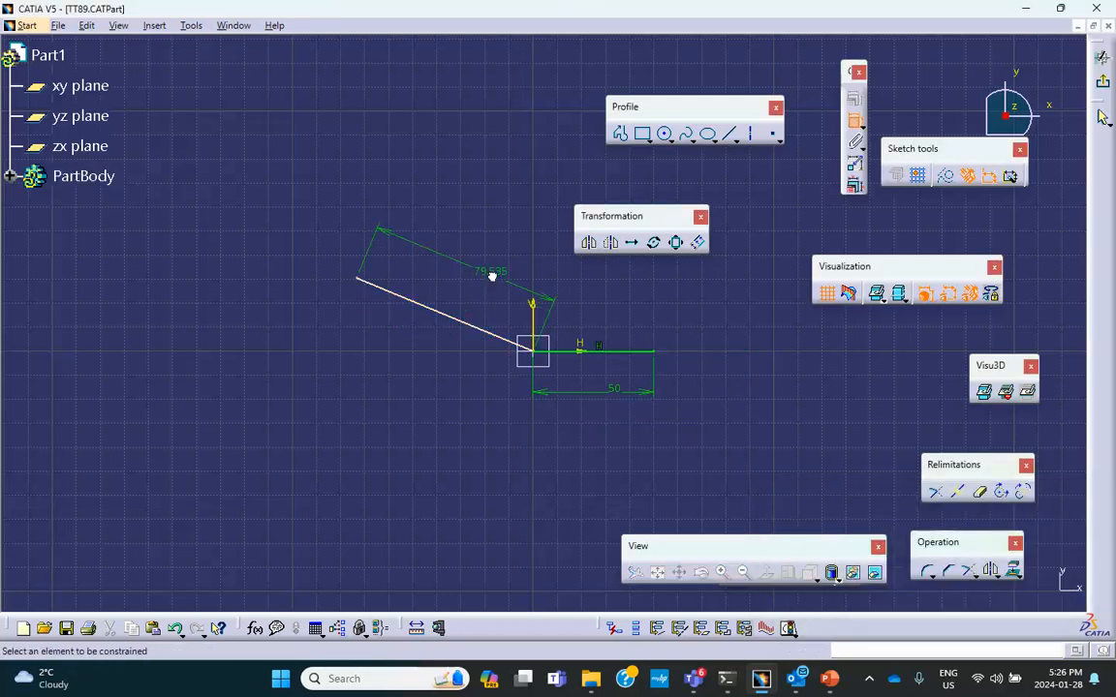
pyautogui.doubleClick(495, 276)
pyautogui.write('5')
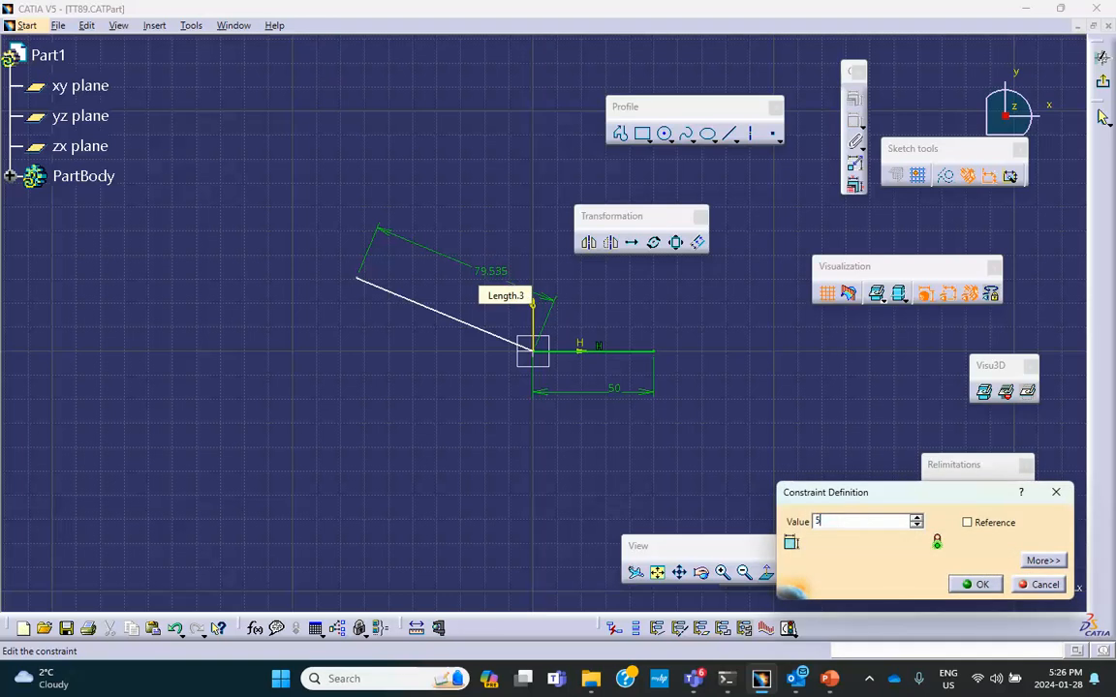
pyautogui.click(974, 584)
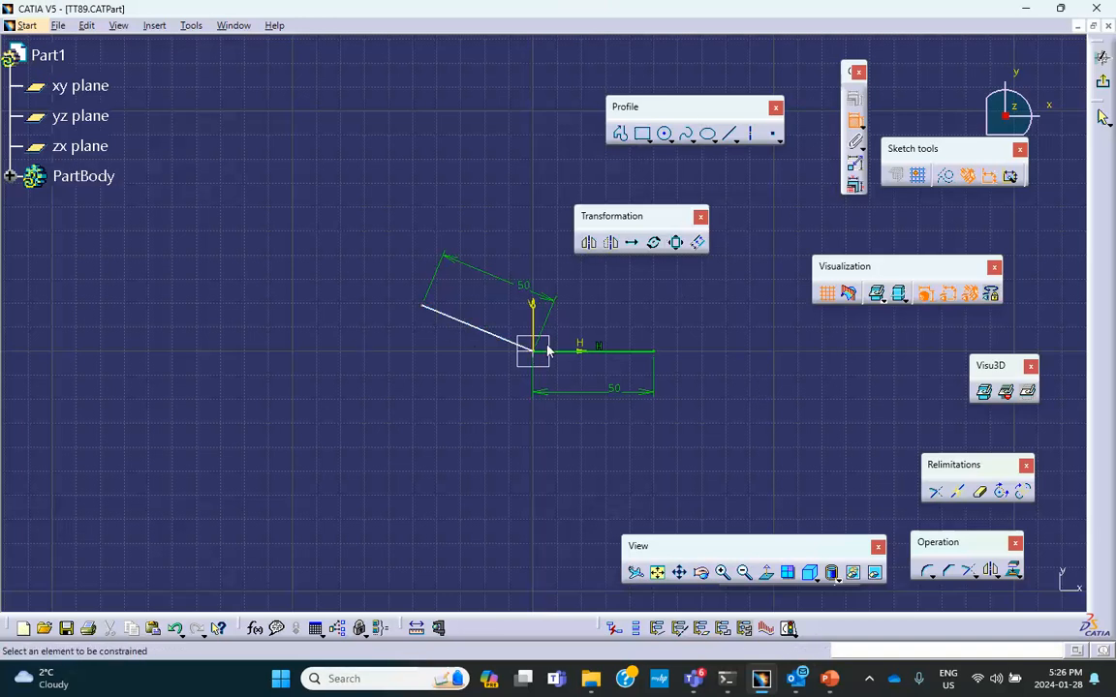
# Dimension the angle between the slanted line and the horizontal line and set it to 15 degrees, following the slide.
pyautogui.click(826, 672)
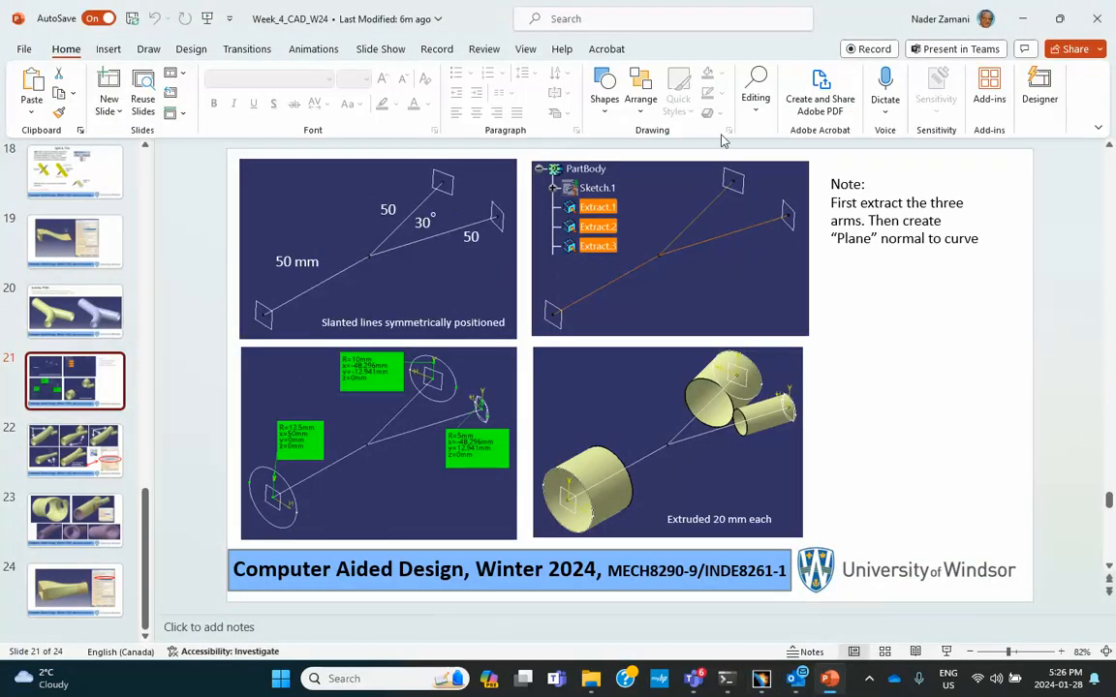
pyautogui.click(1023, 19)
pyautogui.click(853, 120)
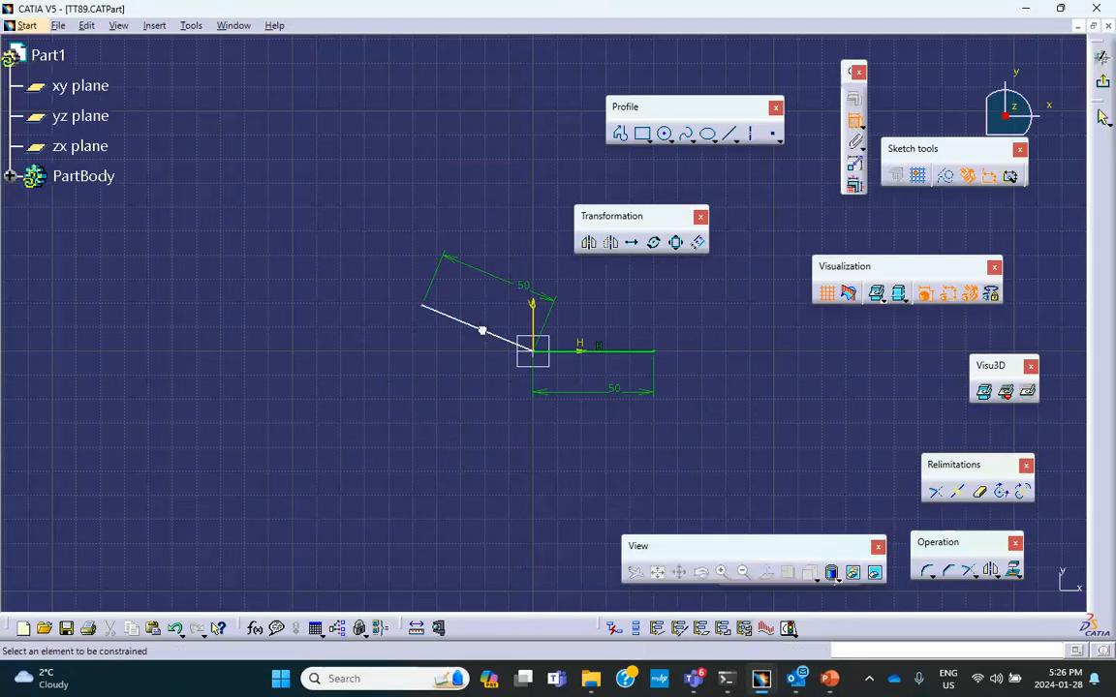
pyautogui.click(486, 333)
pyautogui.click(582, 355)
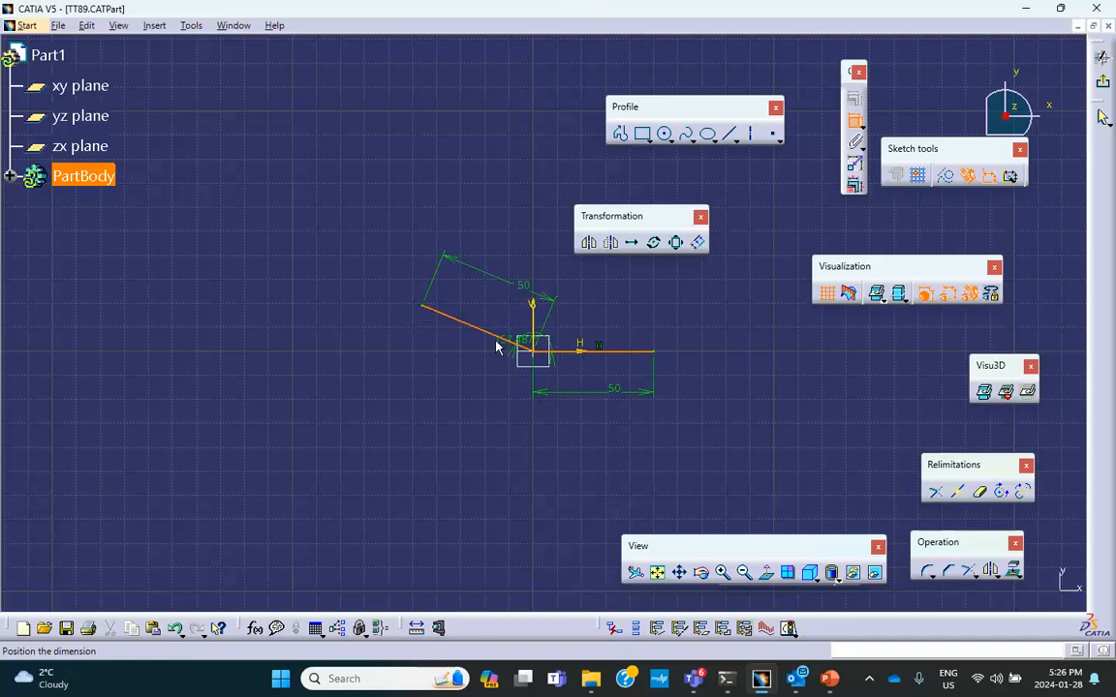
pyautogui.click(386, 319)
pyautogui.doubleClick(392, 323)
pyautogui.write('15')
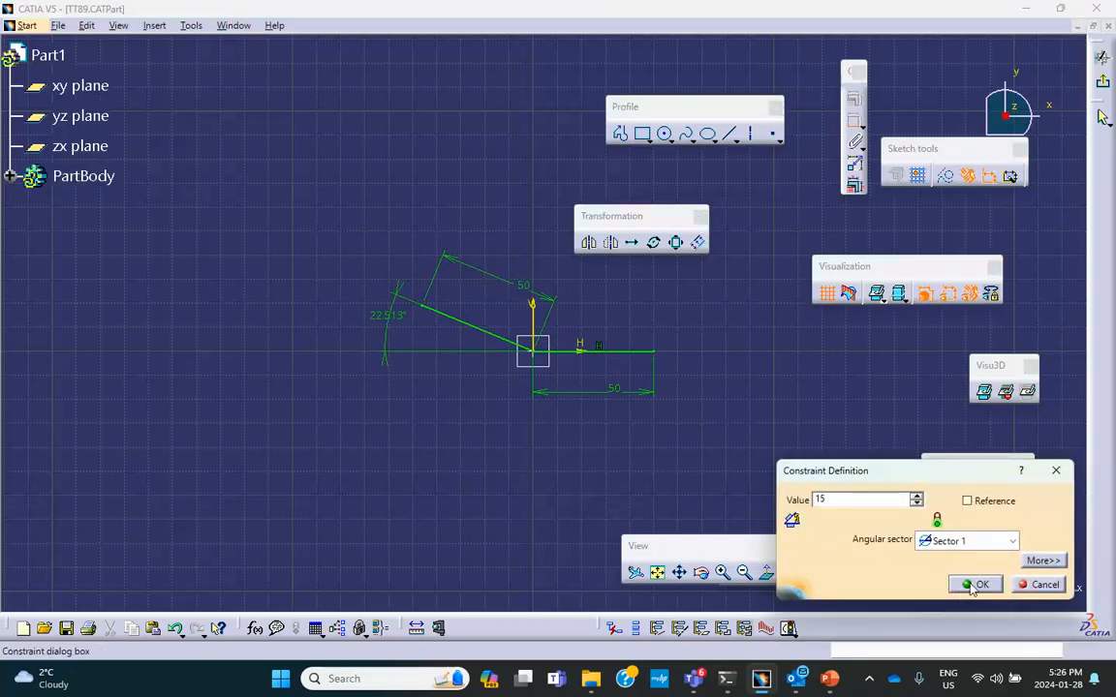
pyautogui.press('Return')
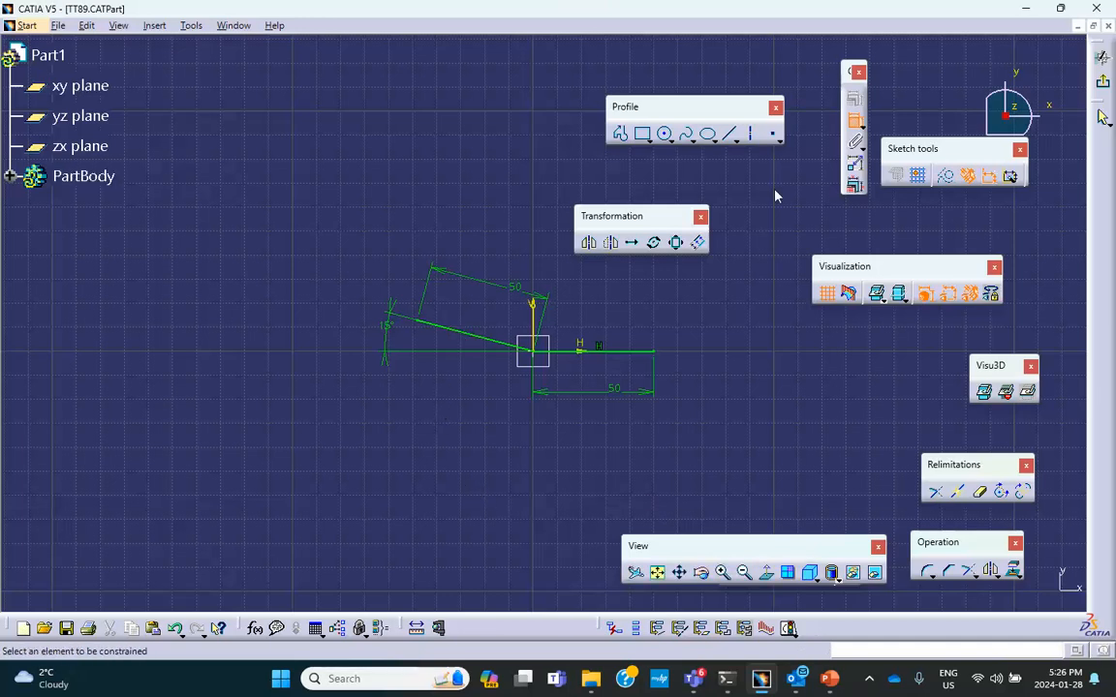
# Mirror the slanted line about the horizontal line and exit the sketch.
pyautogui.click(587, 244)
pyautogui.click(472, 335)
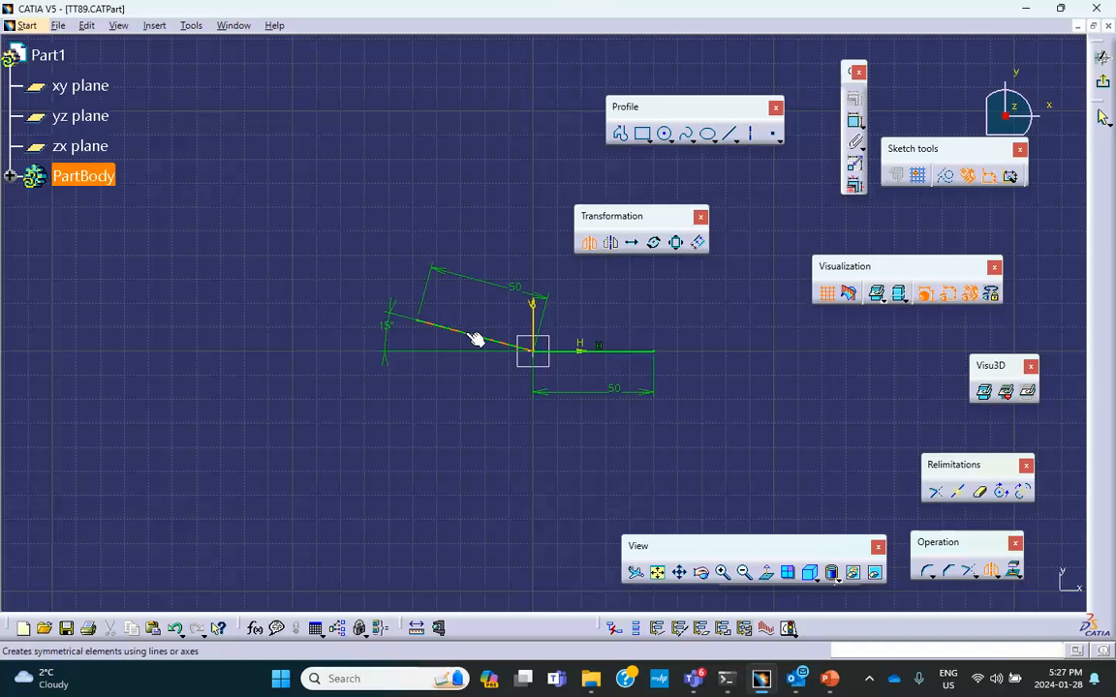
pyautogui.click(580, 351)
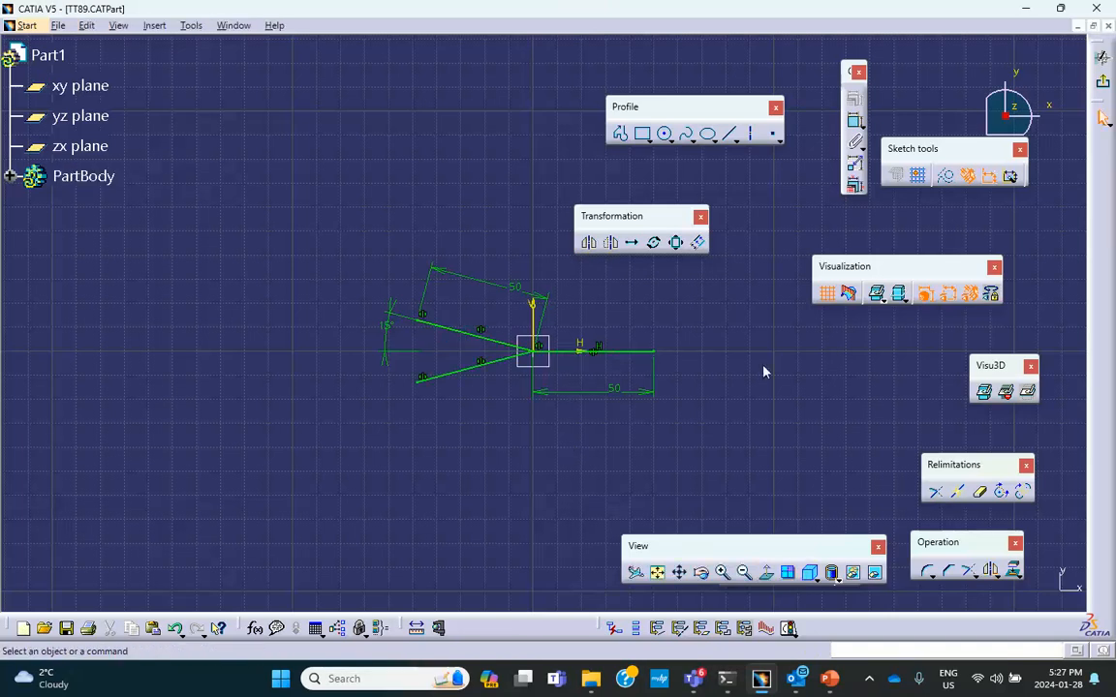
pyautogui.click(1104, 87)
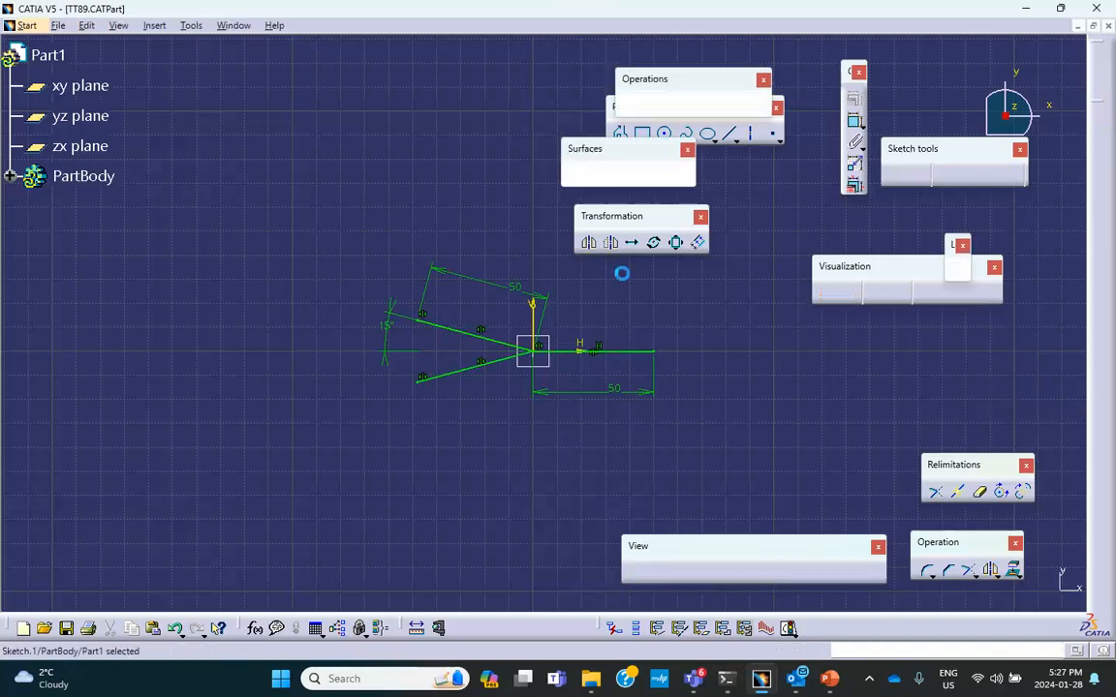
# Review slide 21 in PowerPoint for the planes at the arm ends and the note on extracting the arms, and return to CATIA.
pyautogui.click(827, 678)
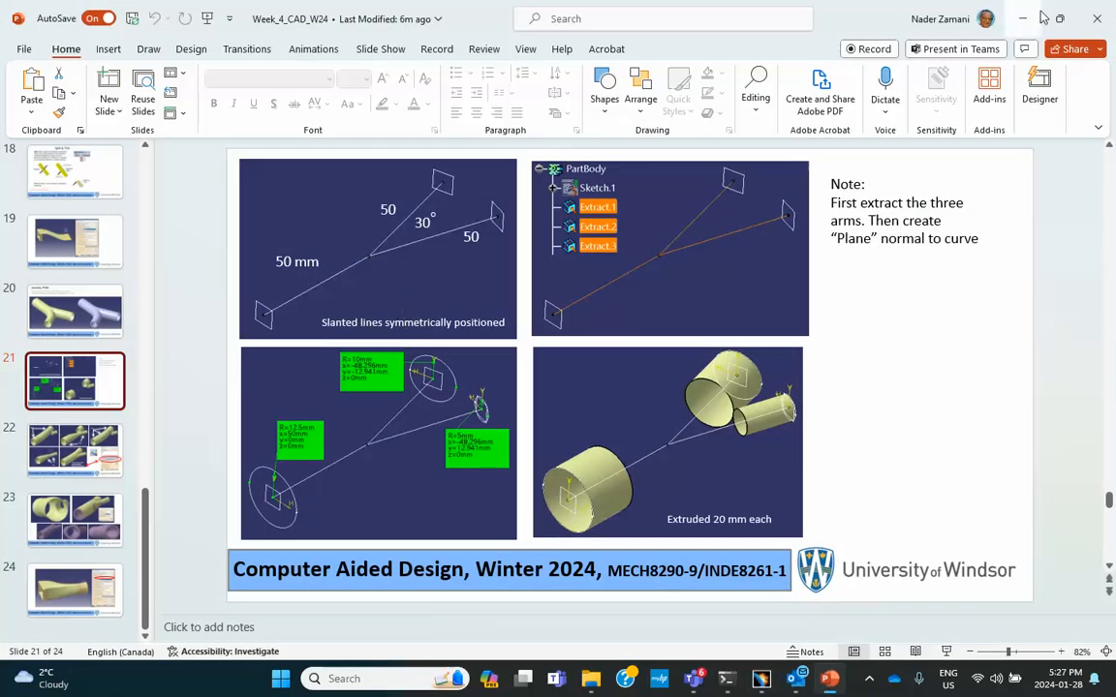
pyautogui.click(1025, 17)
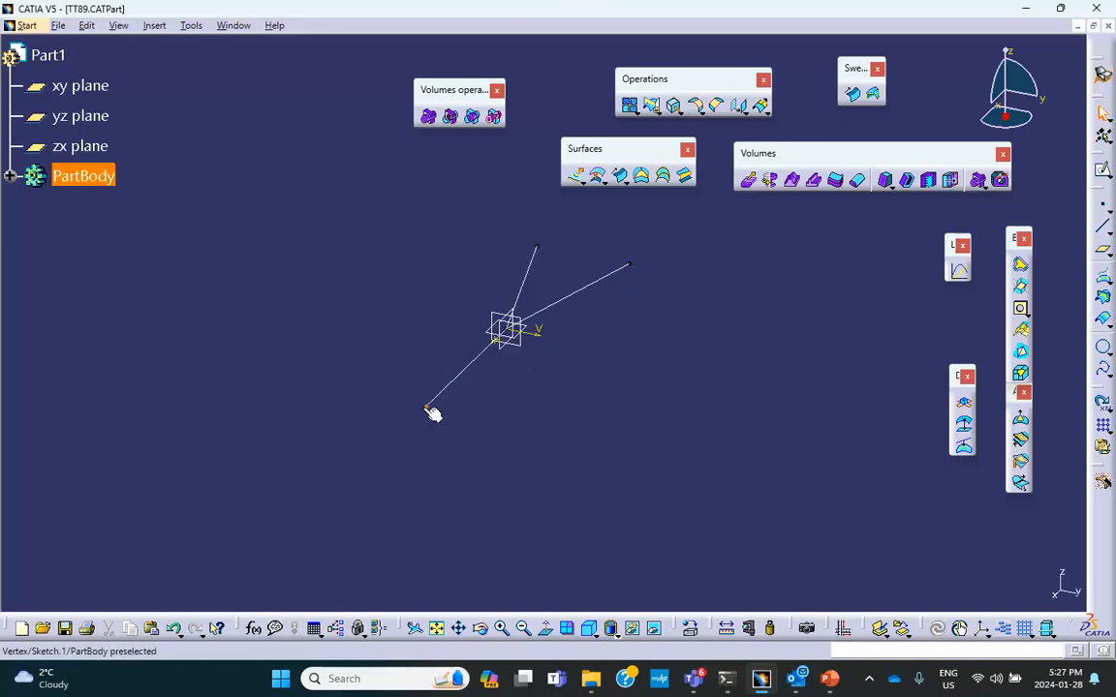
pyautogui.moveTo(610, 410)
pyautogui.mouseDown(button='middle')
pyautogui.moveTo(550, 456)
pyautogui.moveTo(524, 443)
pyautogui.mouseUp(button='middle')
pyautogui.moveTo(716, 323); pyautogui.dragTo(714, 314, button='middle')
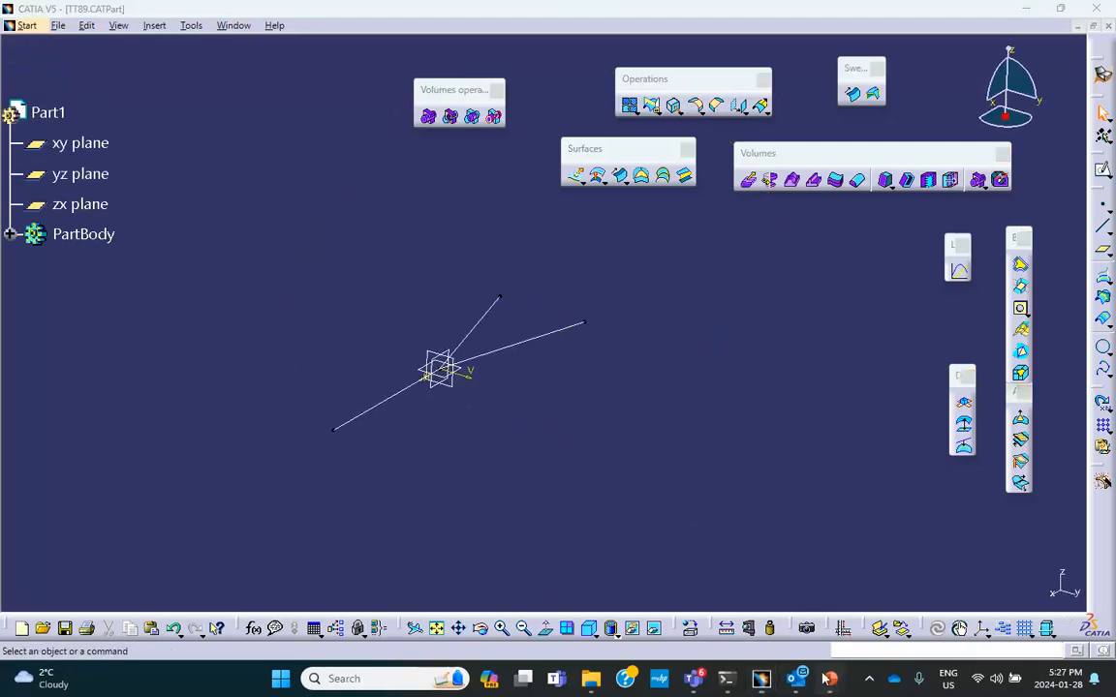
pyautogui.click(830, 680)
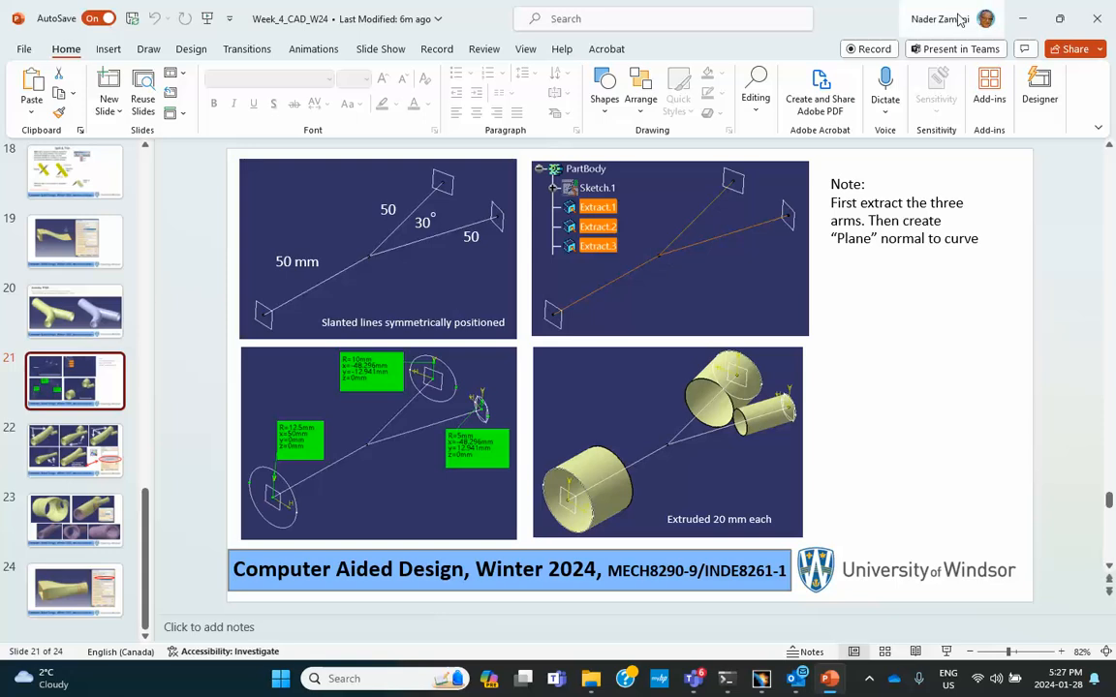
pyautogui.click(1022, 23)
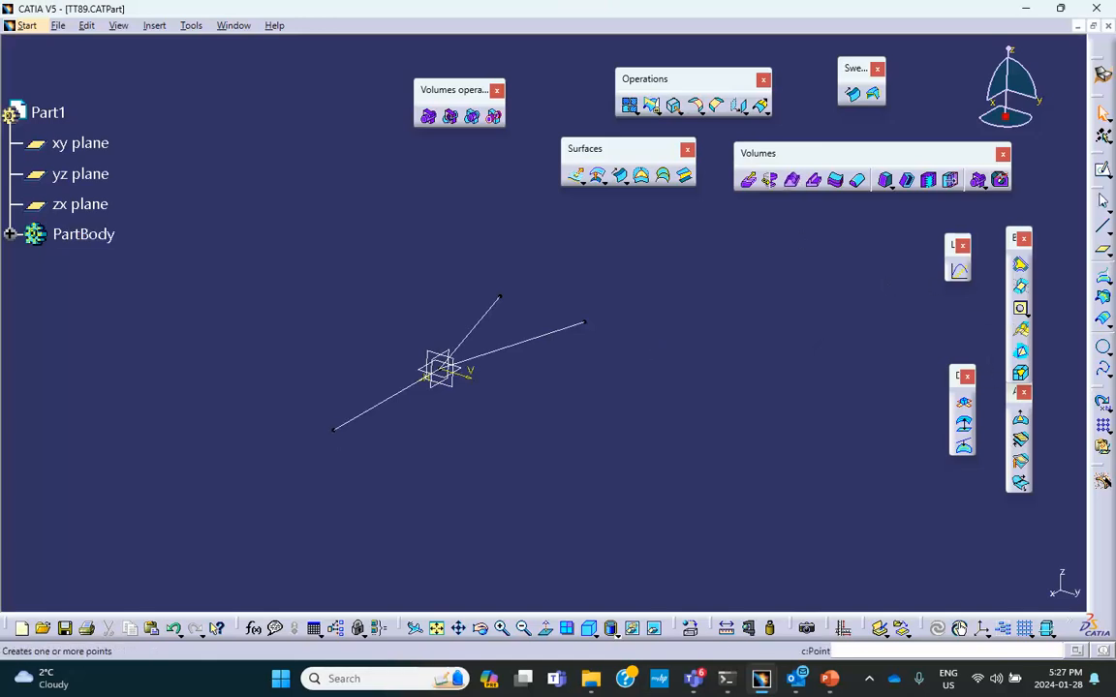
# Try to create a Normal to curve plane on the single straight arm of the sketch.
pyautogui.click(1102, 250)
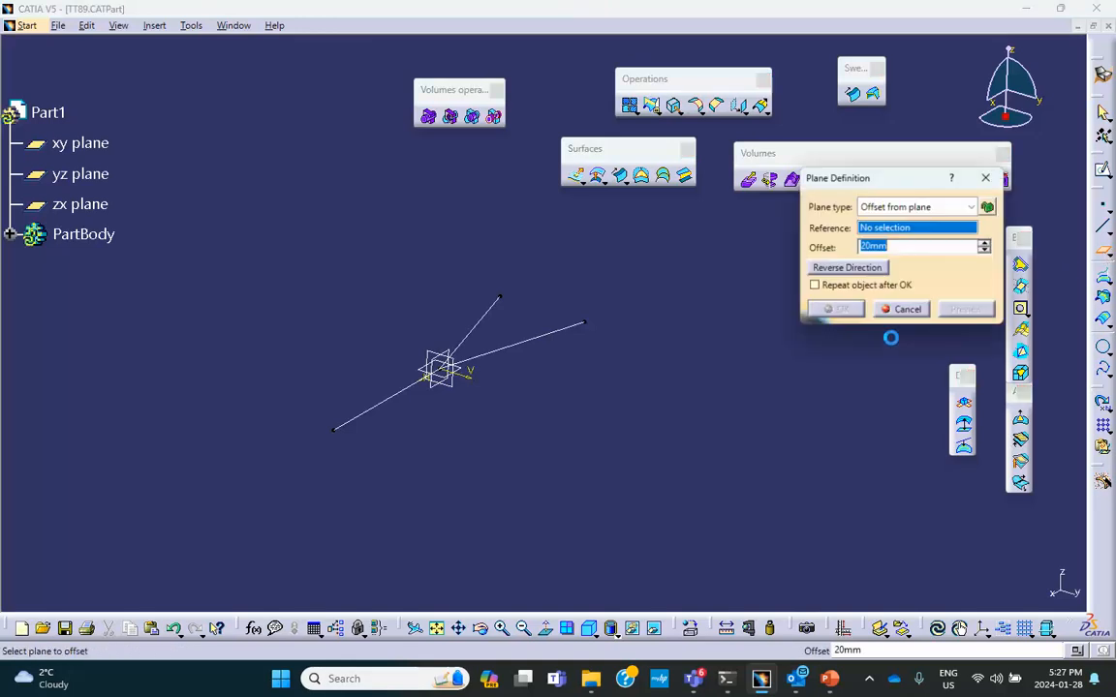
pyautogui.click(887, 208)
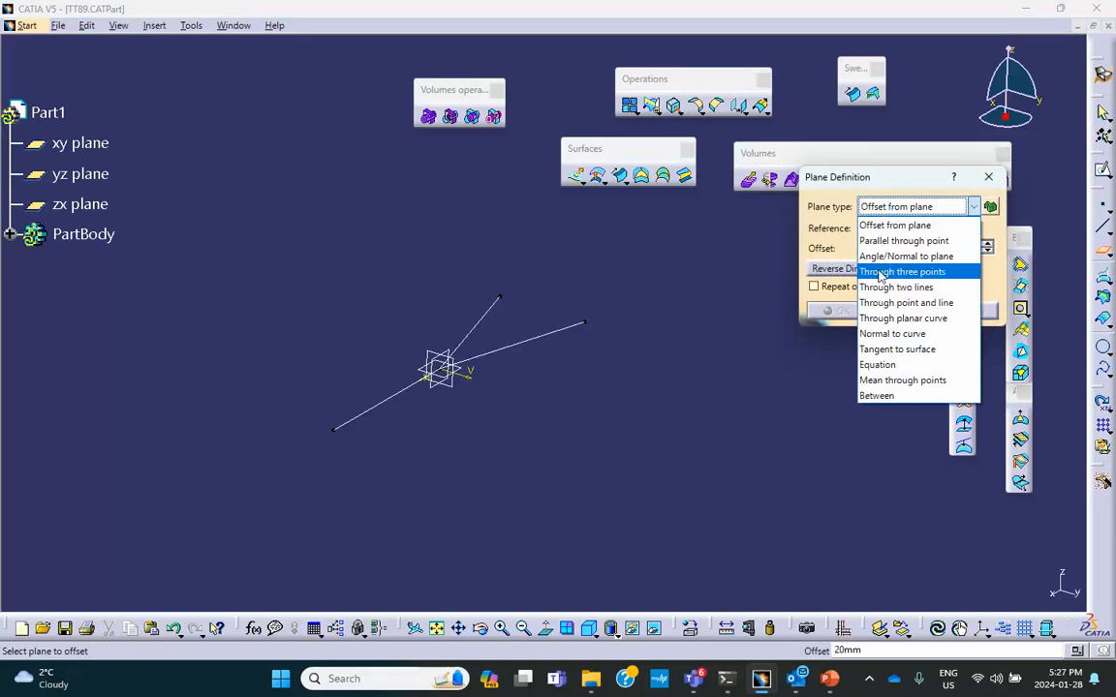
pyautogui.click(884, 222)
pyautogui.moveTo(903, 186); pyautogui.dragTo(770, 219)
pyautogui.click(780, 240)
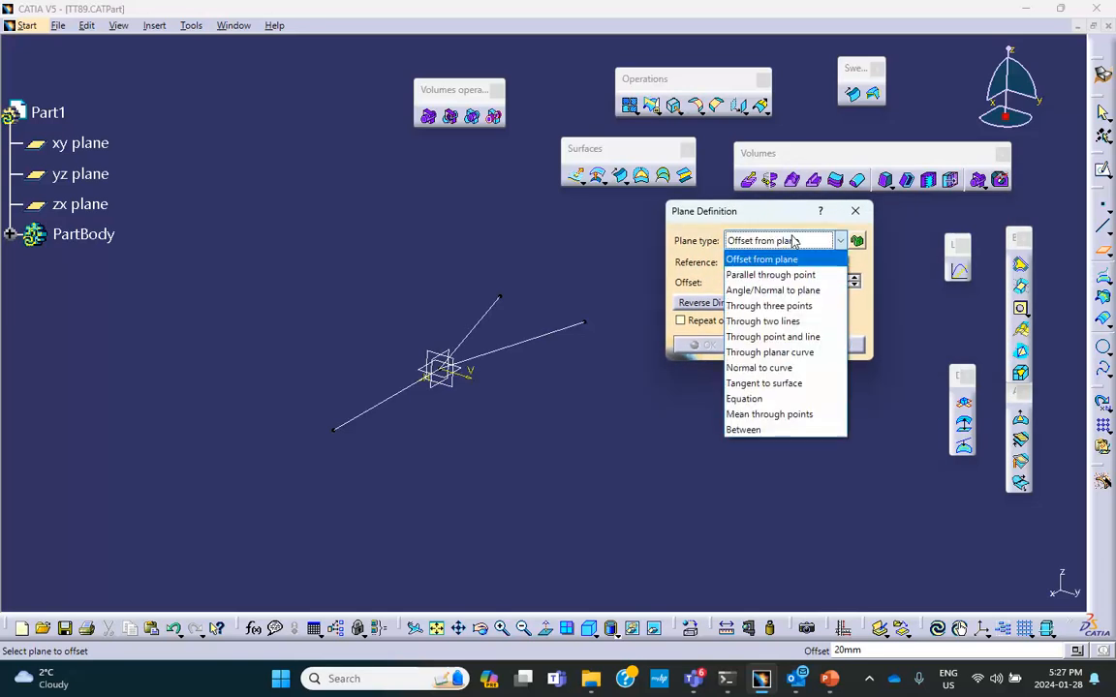
pyautogui.click(765, 368)
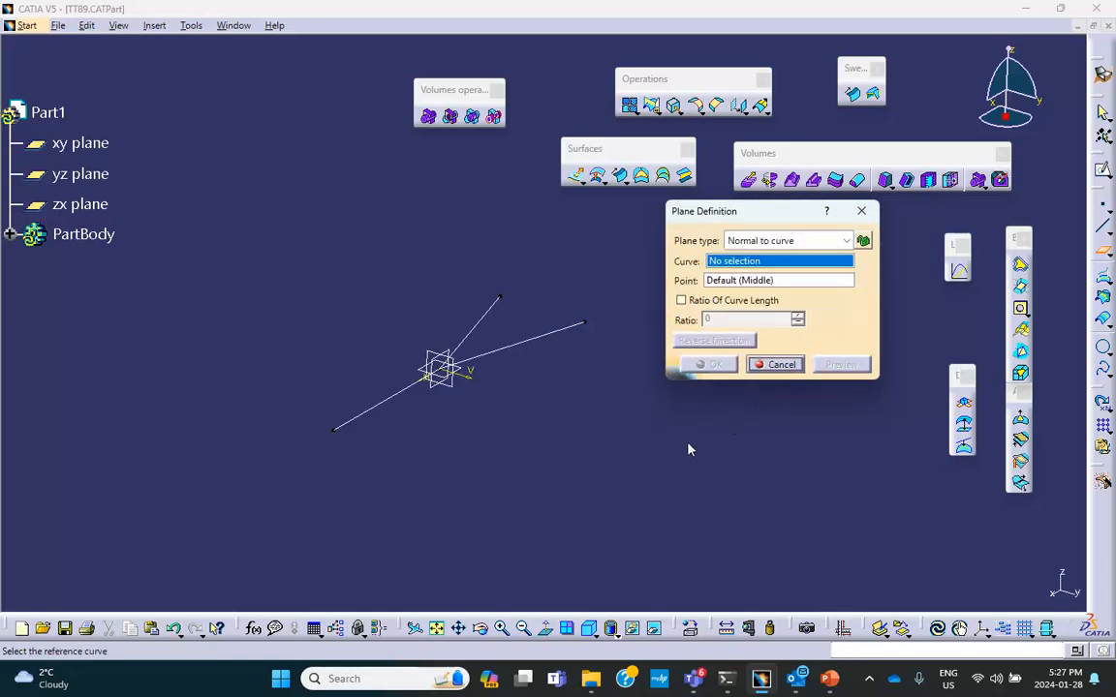
pyautogui.click(363, 413)
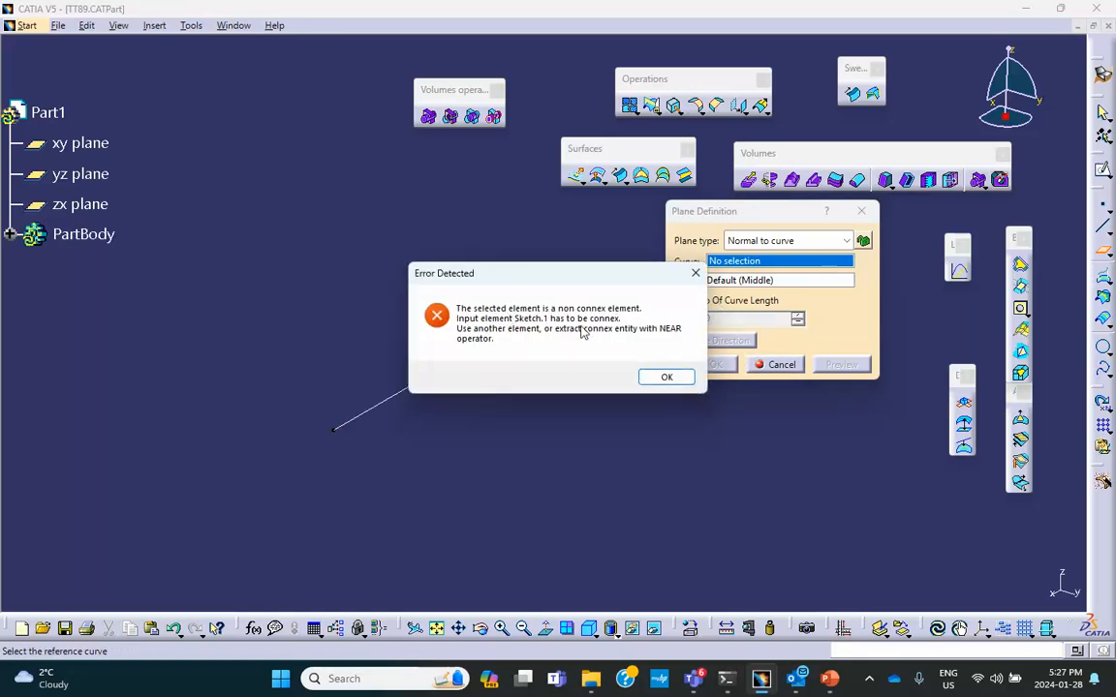
pyautogui.click(666, 377)
pyautogui.click(777, 364)
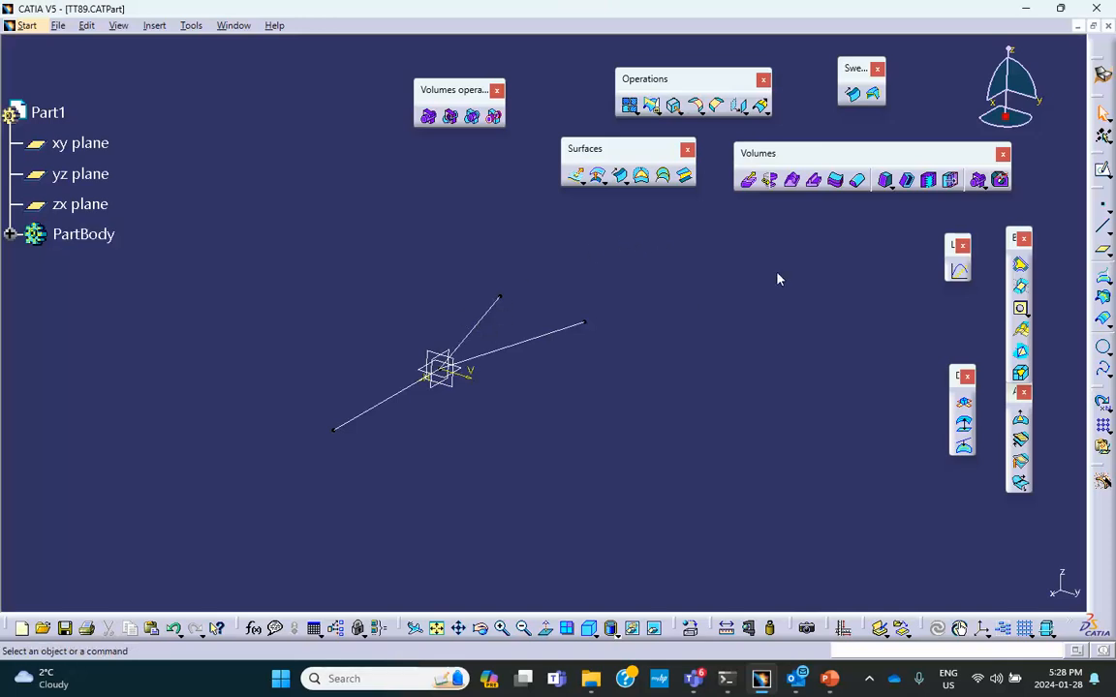
pyautogui.click(675, 108)
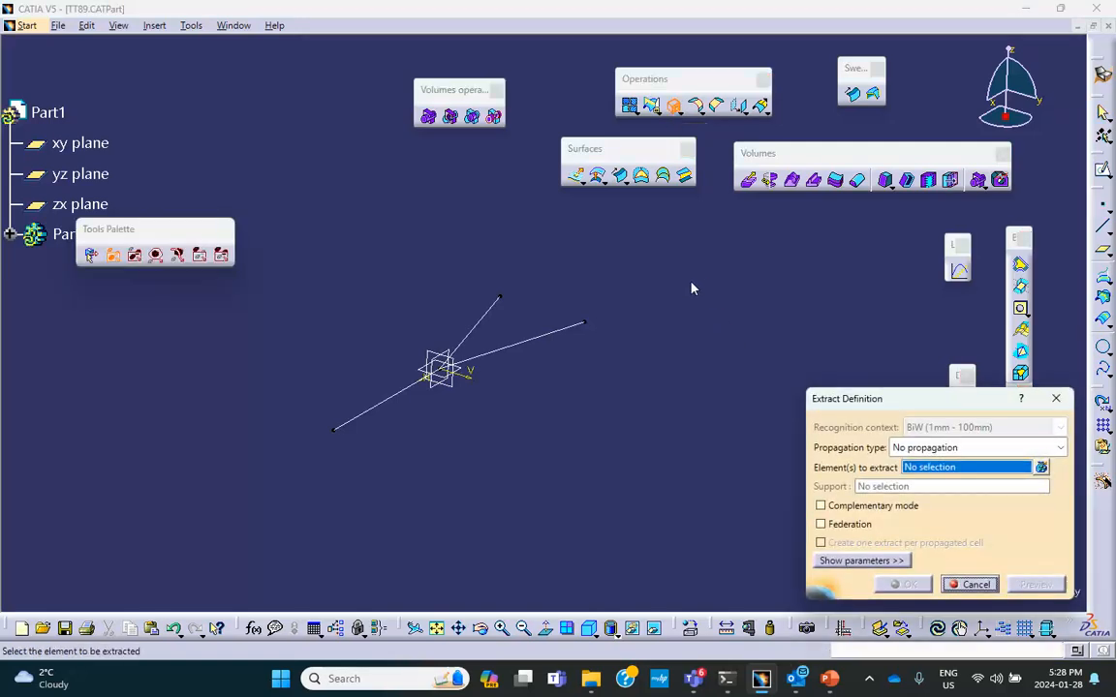
pyautogui.click(483, 328)
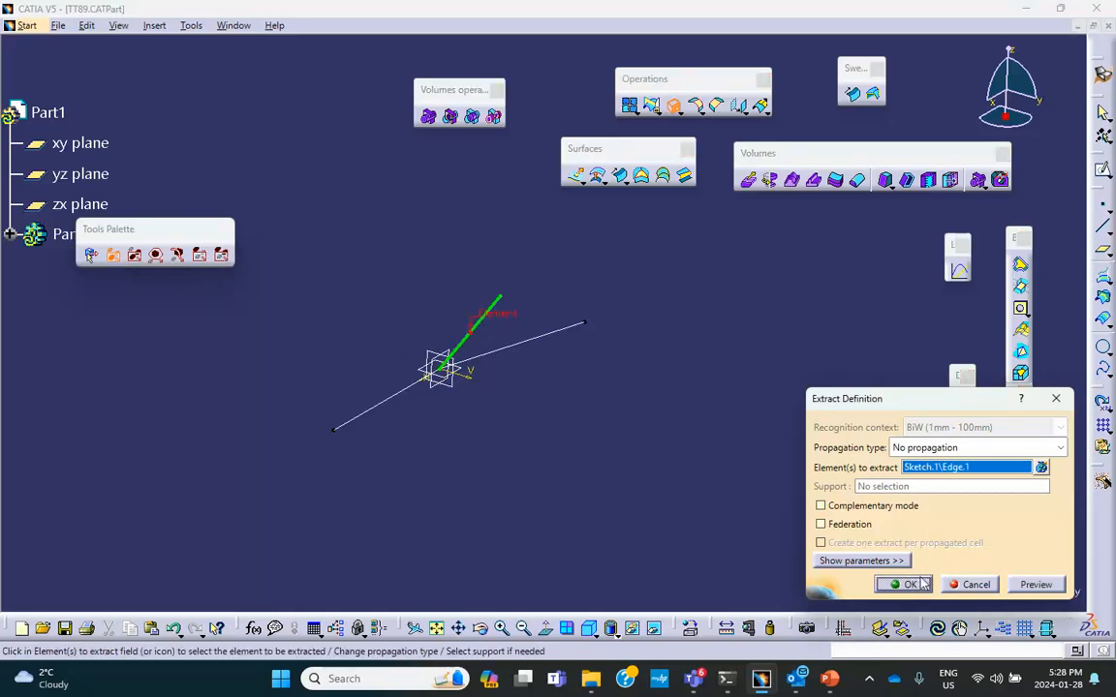
pyautogui.click(538, 346)
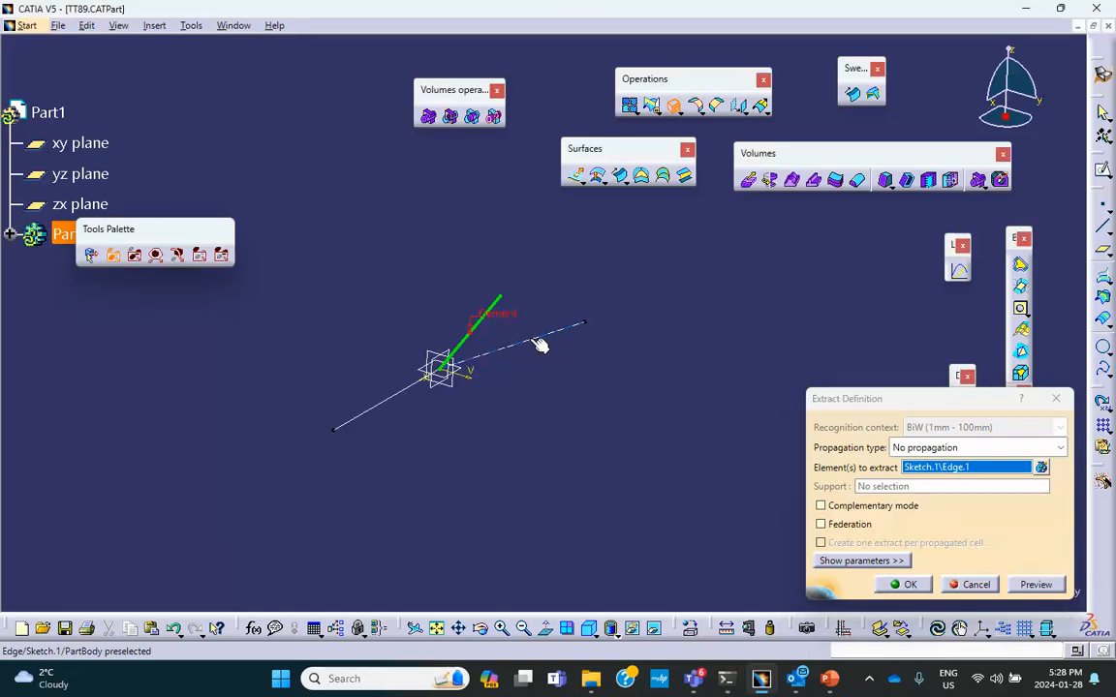
pyautogui.click(969, 584)
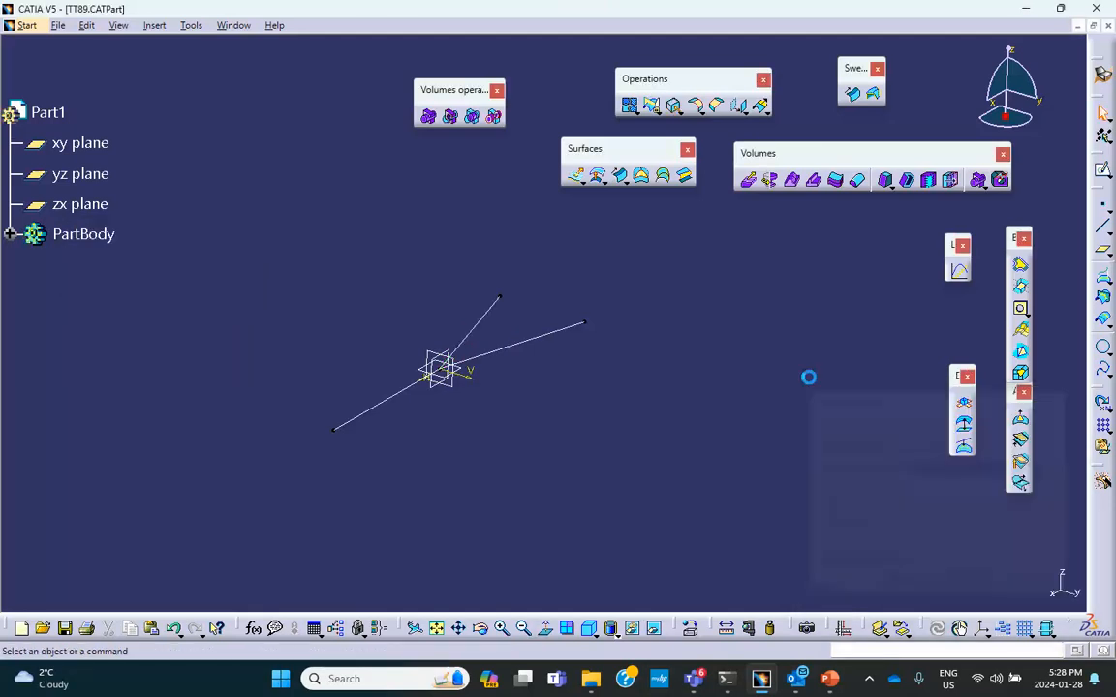
pyautogui.click(490, 309)
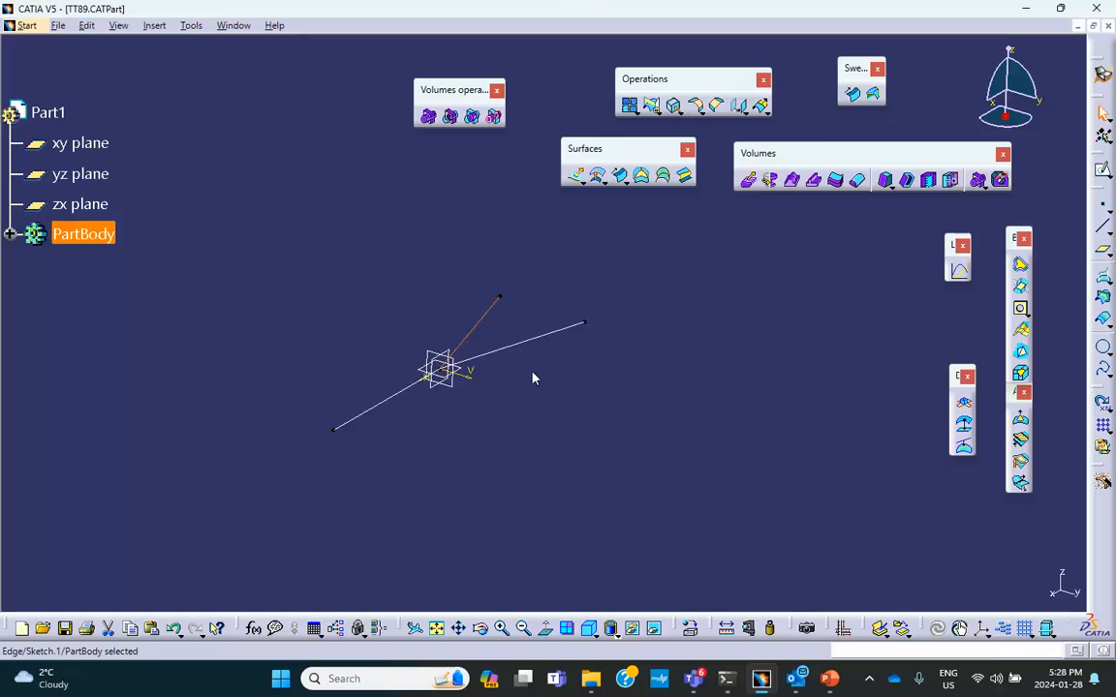
pyautogui.keyDown('ctrl'); pyautogui.click(528, 340); pyautogui.keyUp('ctrl')
pyautogui.keyDown('ctrl'); pyautogui.click(406, 397); pyautogui.keyUp('ctrl')
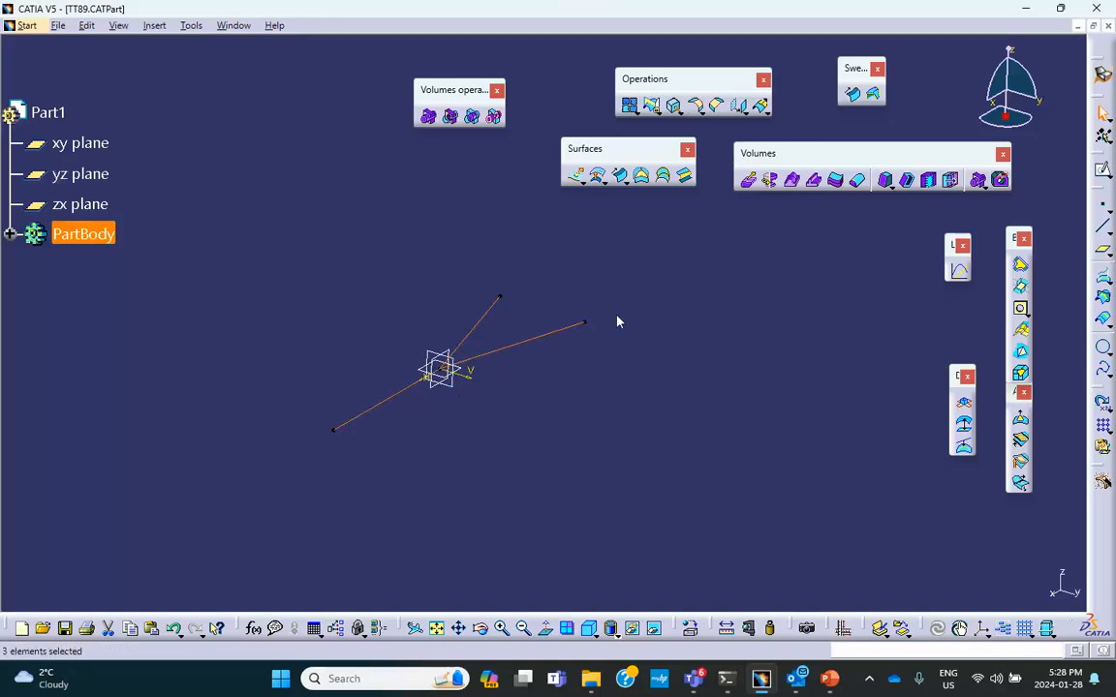
pyautogui.click(679, 113)
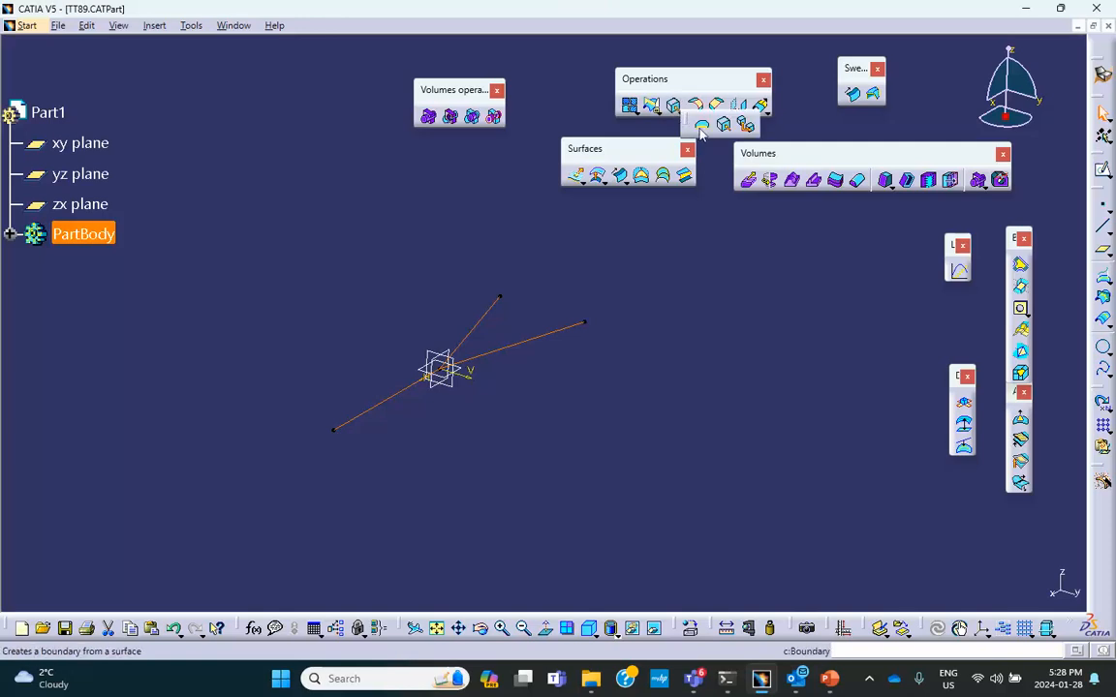
pyautogui.click(725, 127)
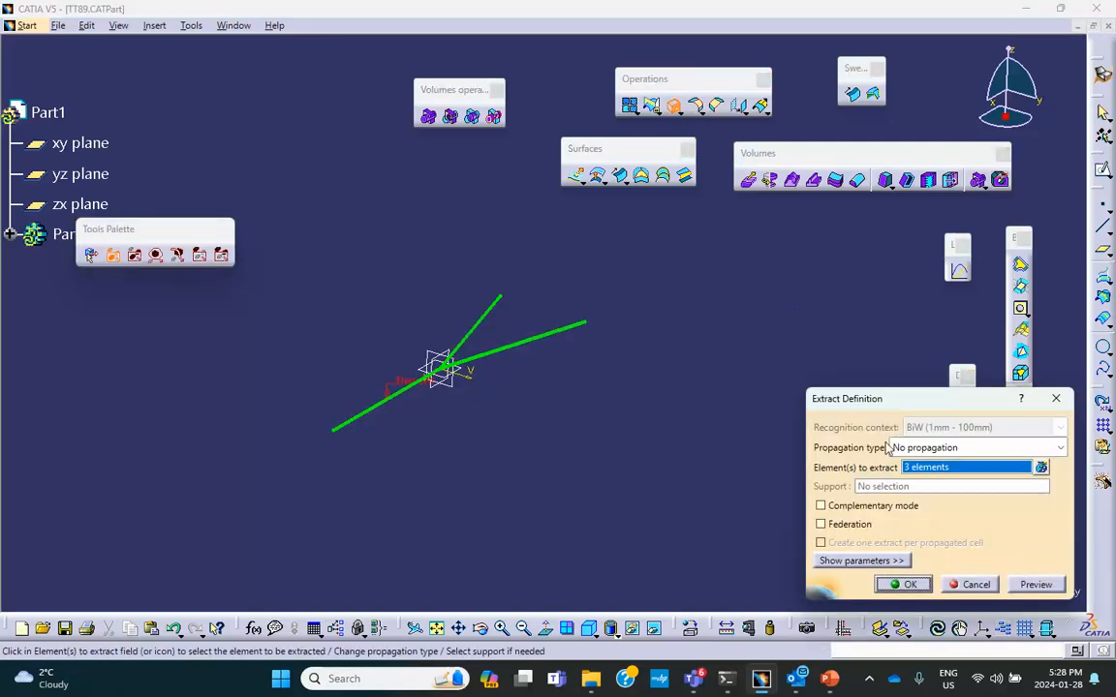
pyautogui.click(971, 584)
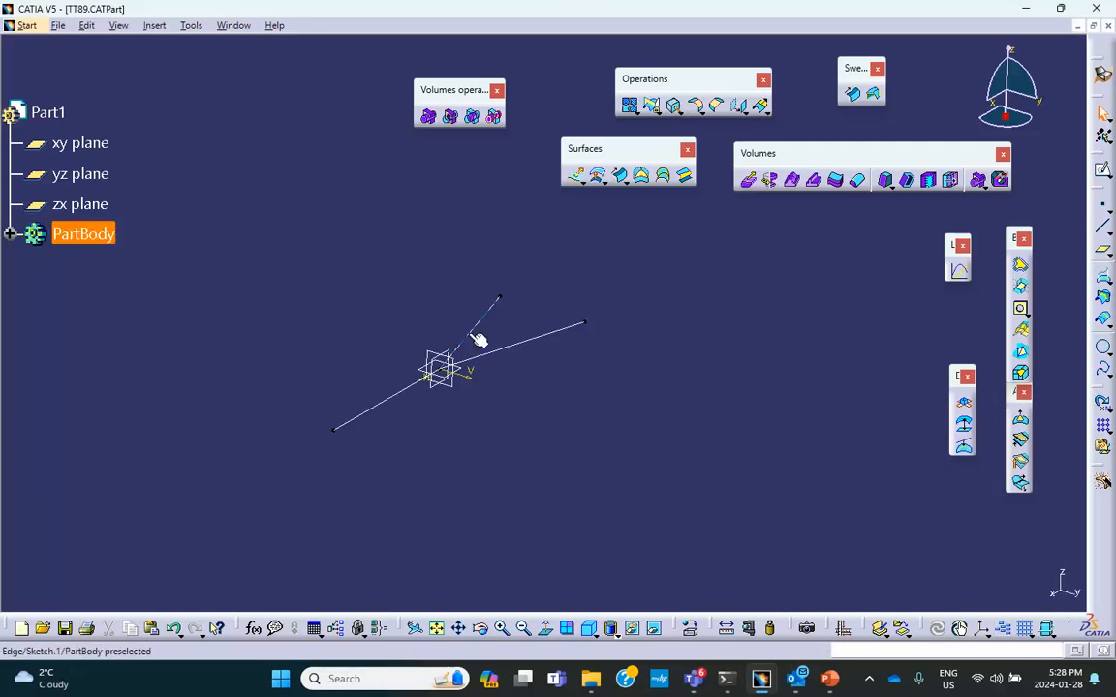
# Extract the three sketch arms as separate elements in one Extract operation with no propagation.
pyautogui.click(701, 114)
pyautogui.click(721, 127)
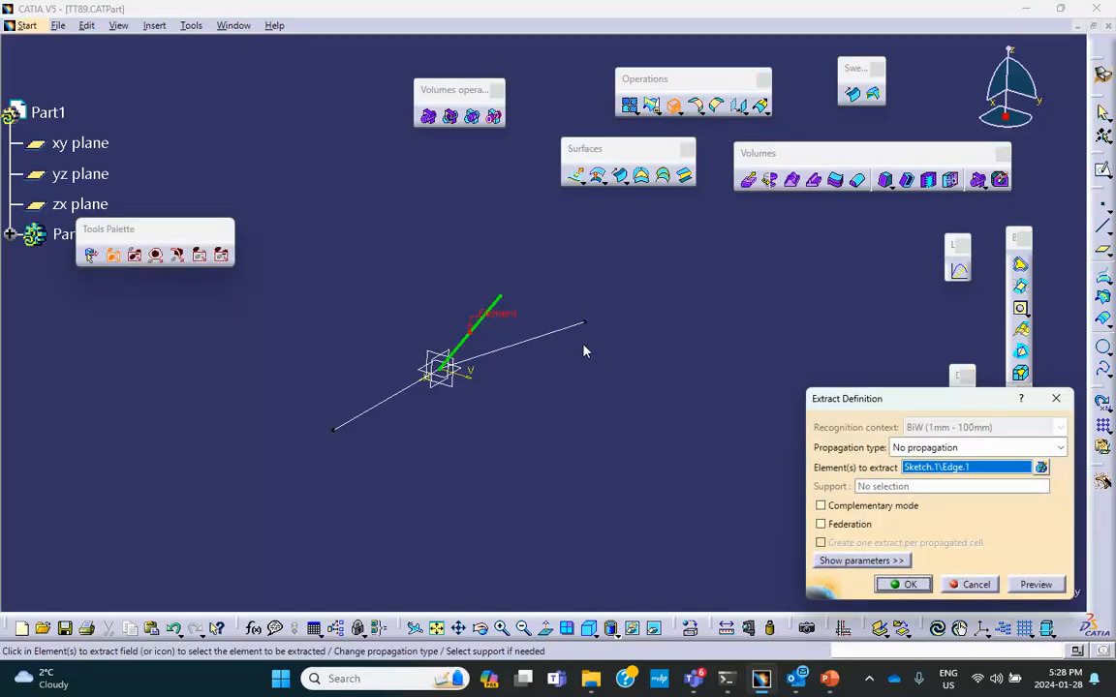
pyautogui.click(1041, 467)
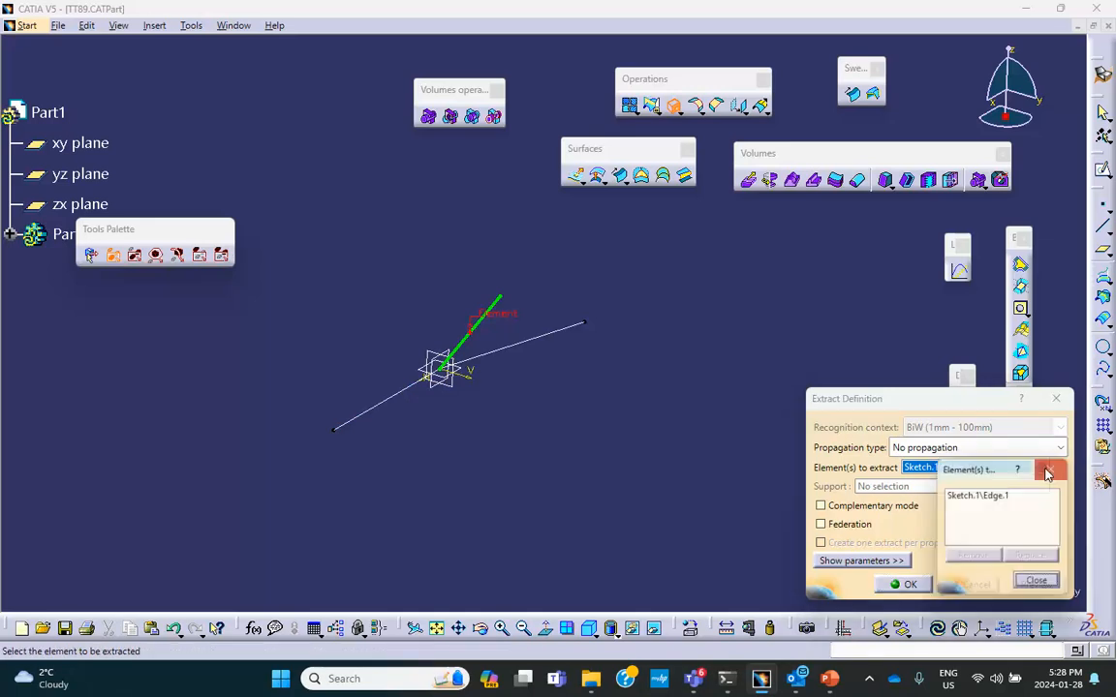
pyautogui.click(530, 337)
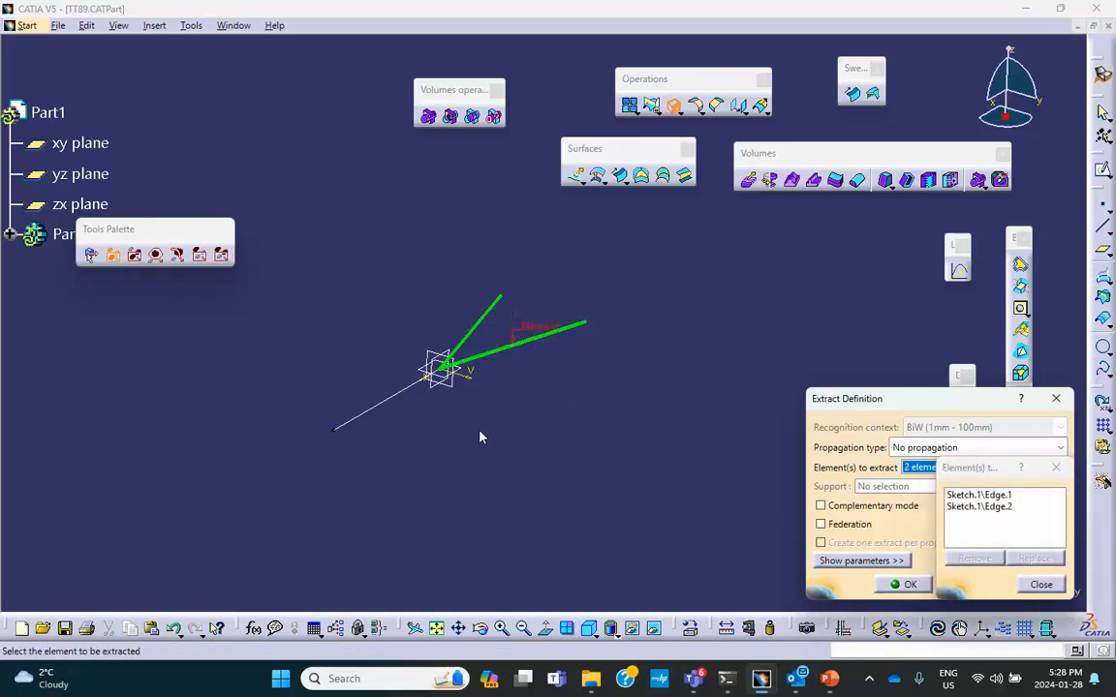
pyautogui.click(373, 403)
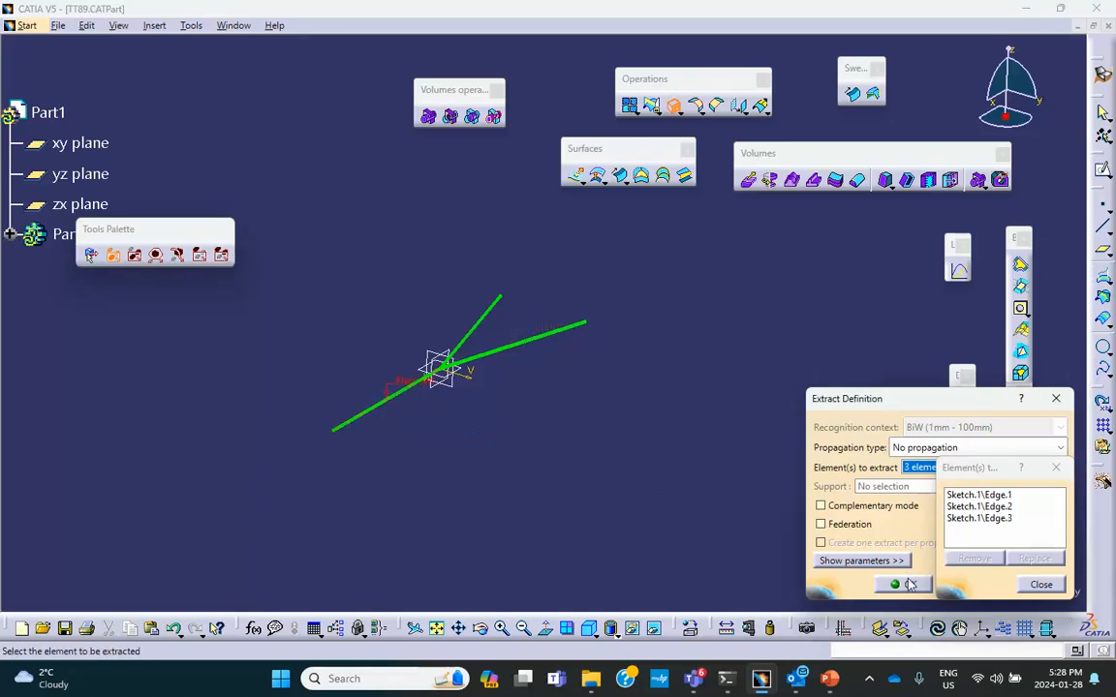
pyautogui.click(1041, 585)
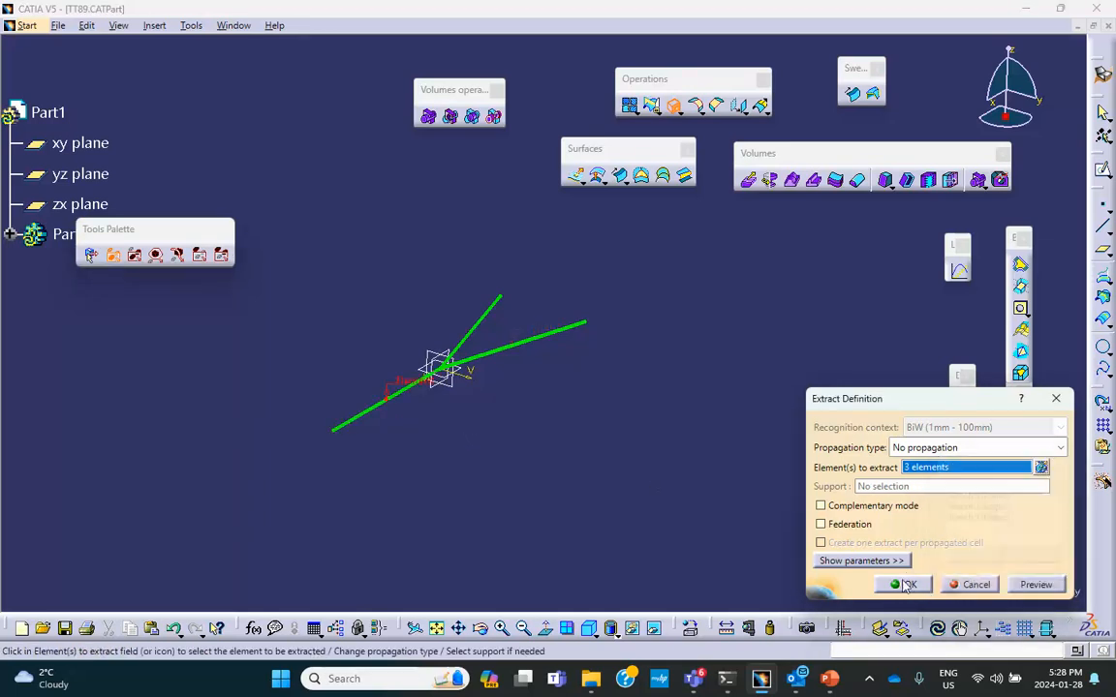
pyautogui.click(903, 584)
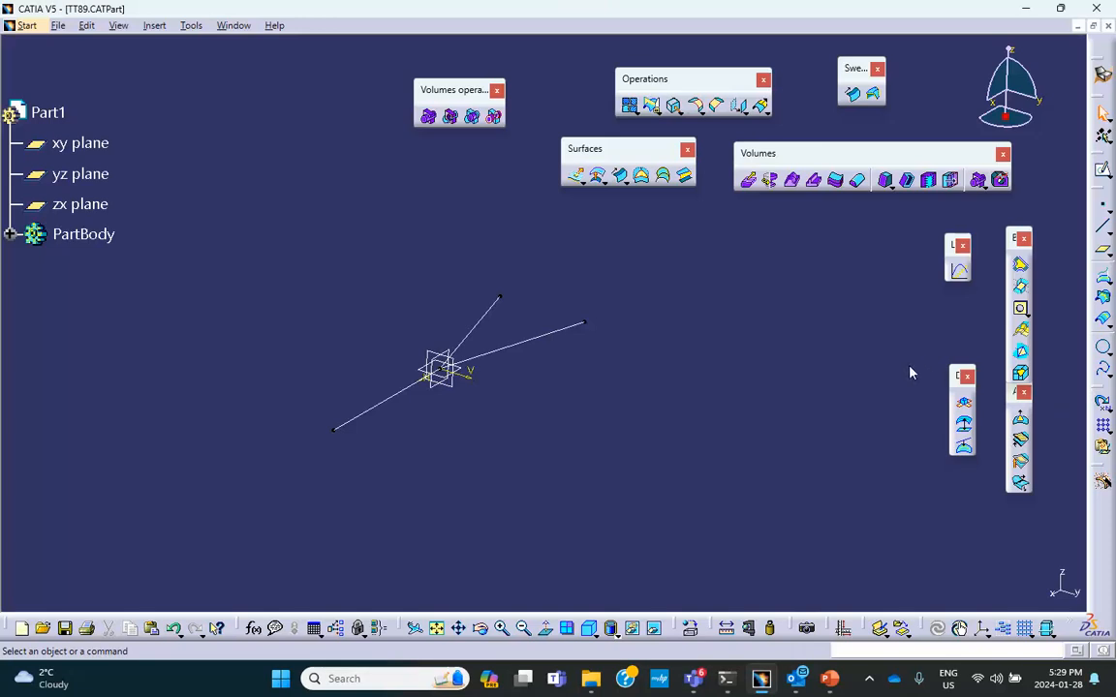
# Create a Normal to curve plane on the upper slanted arm at its outer end vertex.
pyautogui.click(1105, 254)
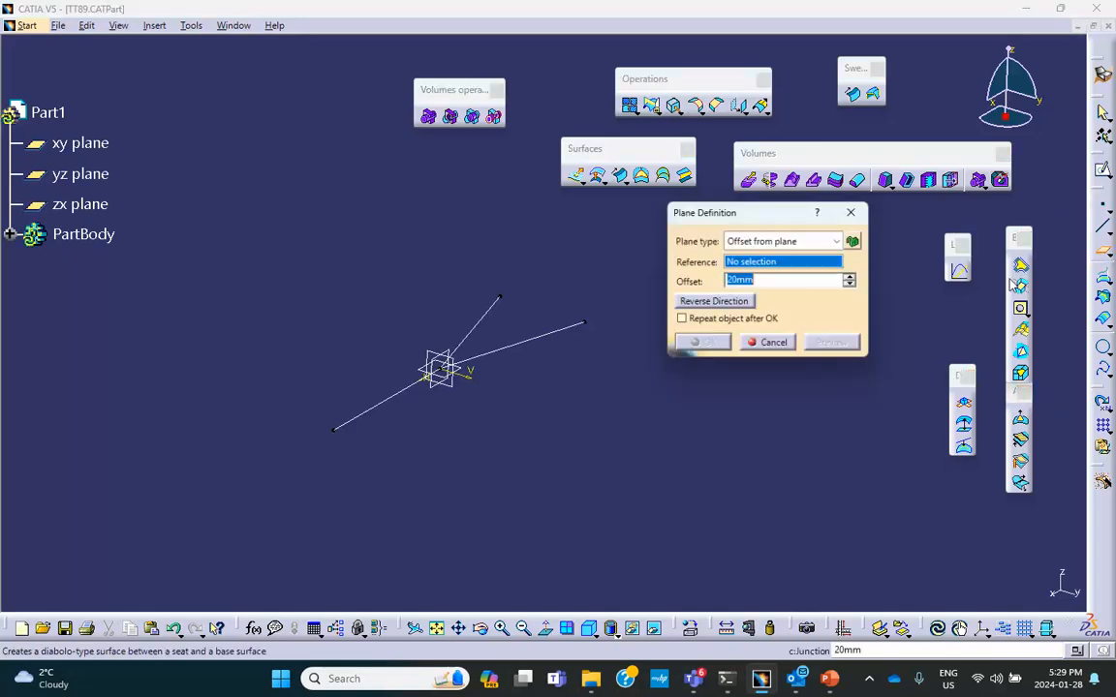
pyautogui.click(788, 241)
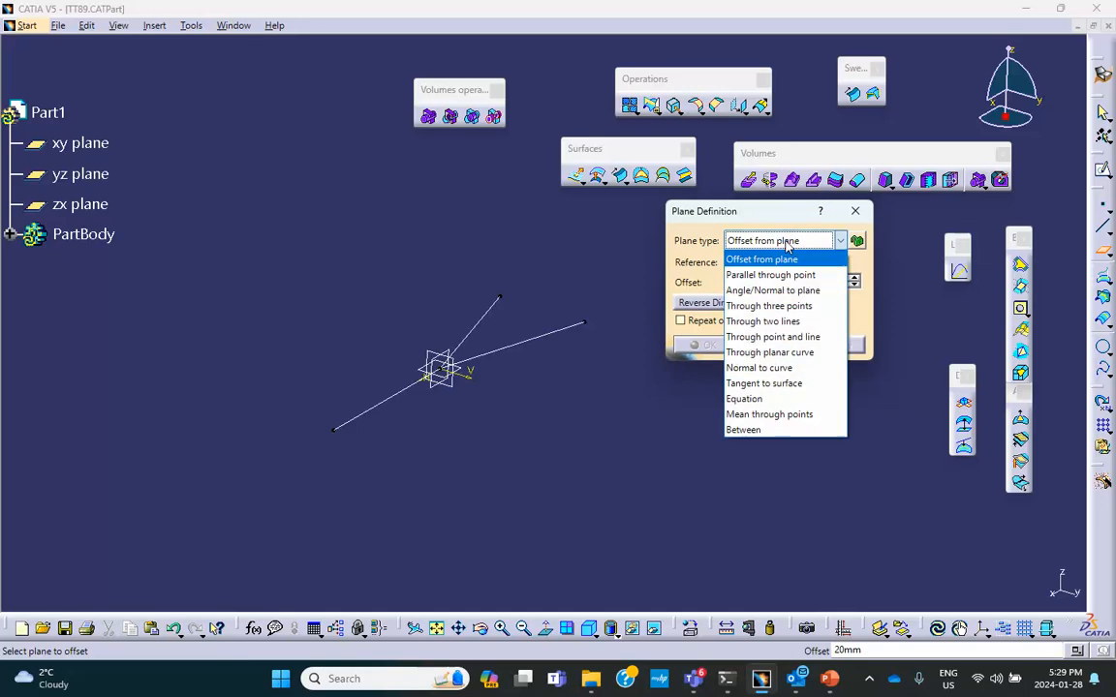
pyautogui.click(759, 371)
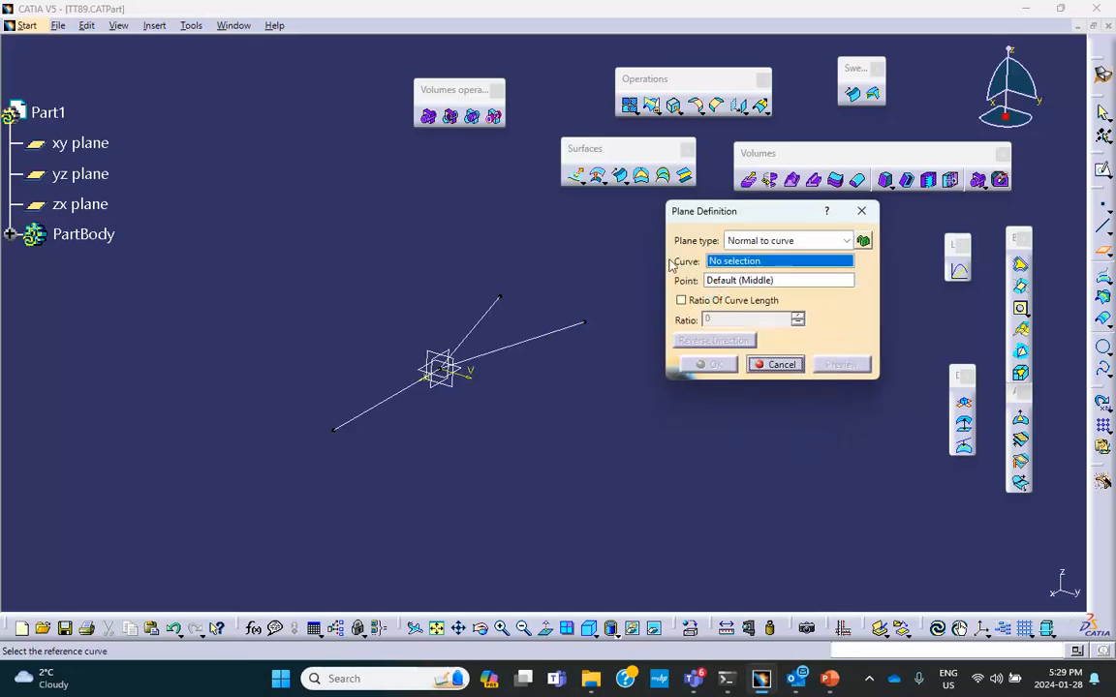
pyautogui.click(491, 306)
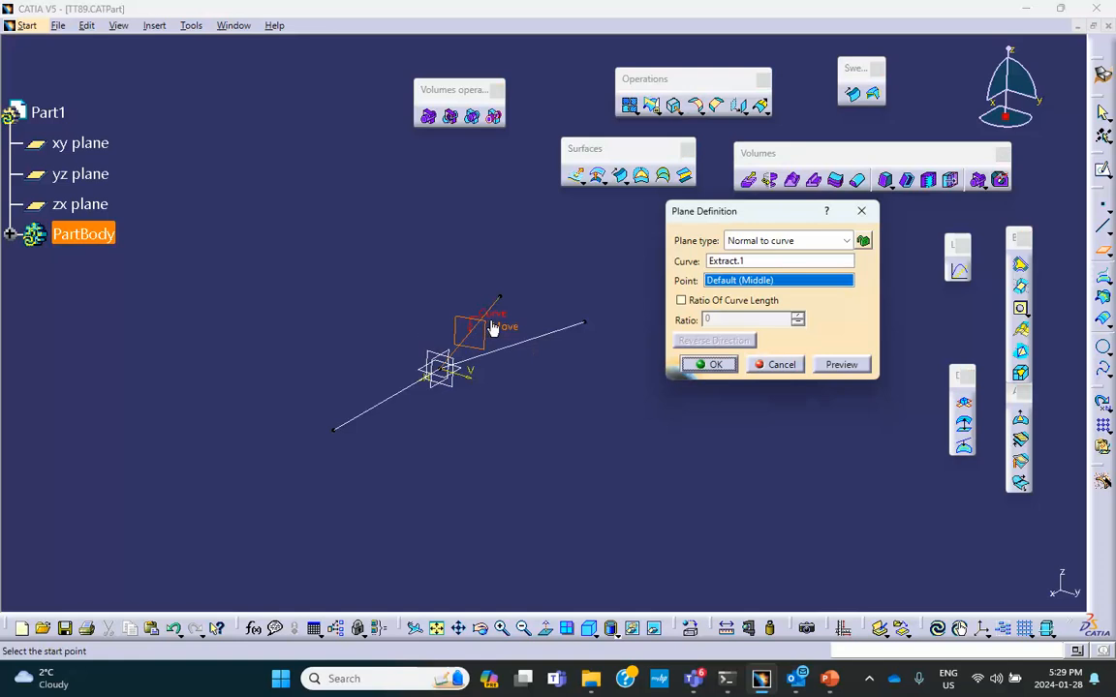
pyautogui.click(499, 298)
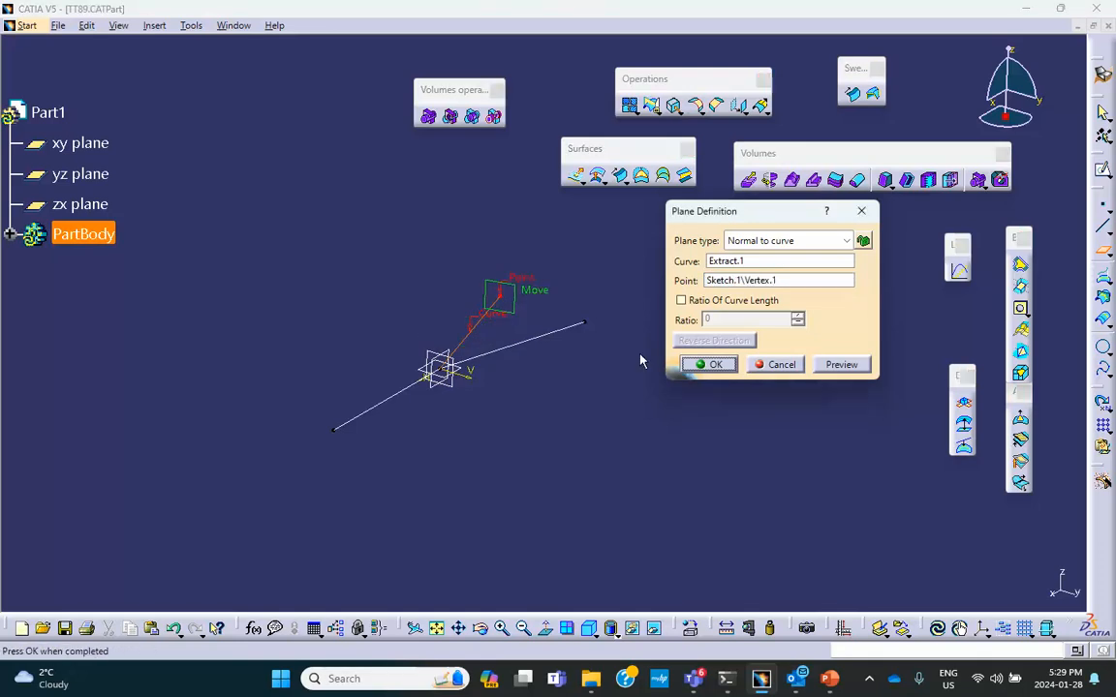
pyautogui.click(714, 364)
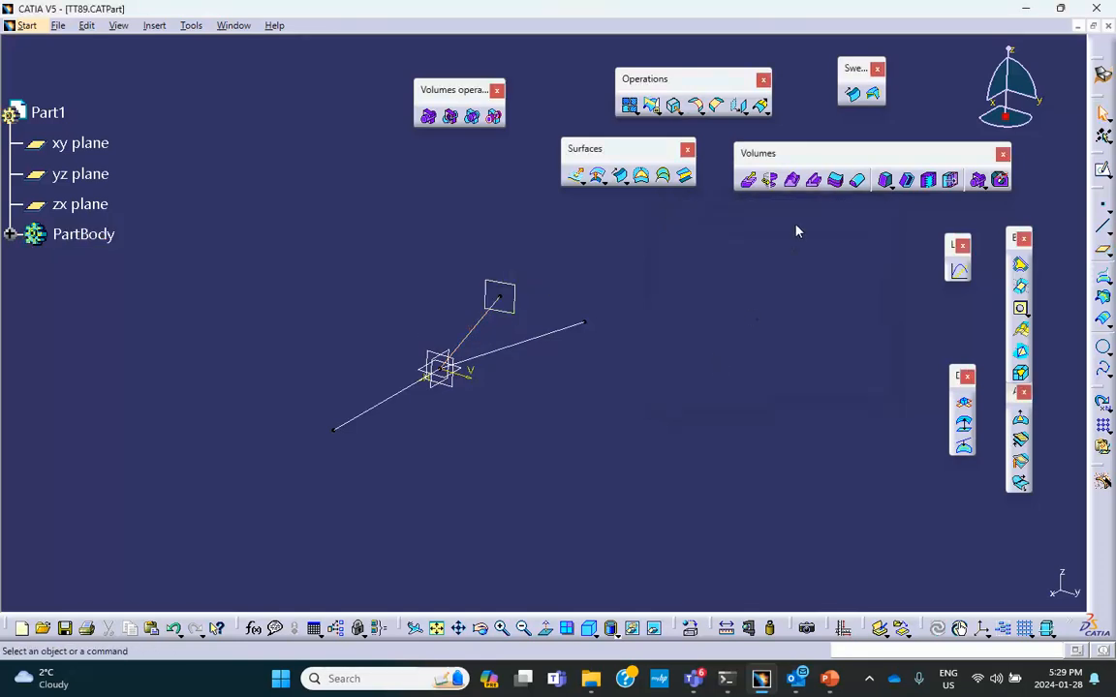
# Create a Normal to curve plane on the lower slanted arm at its outer end vertex.
pyautogui.click(1102, 250)
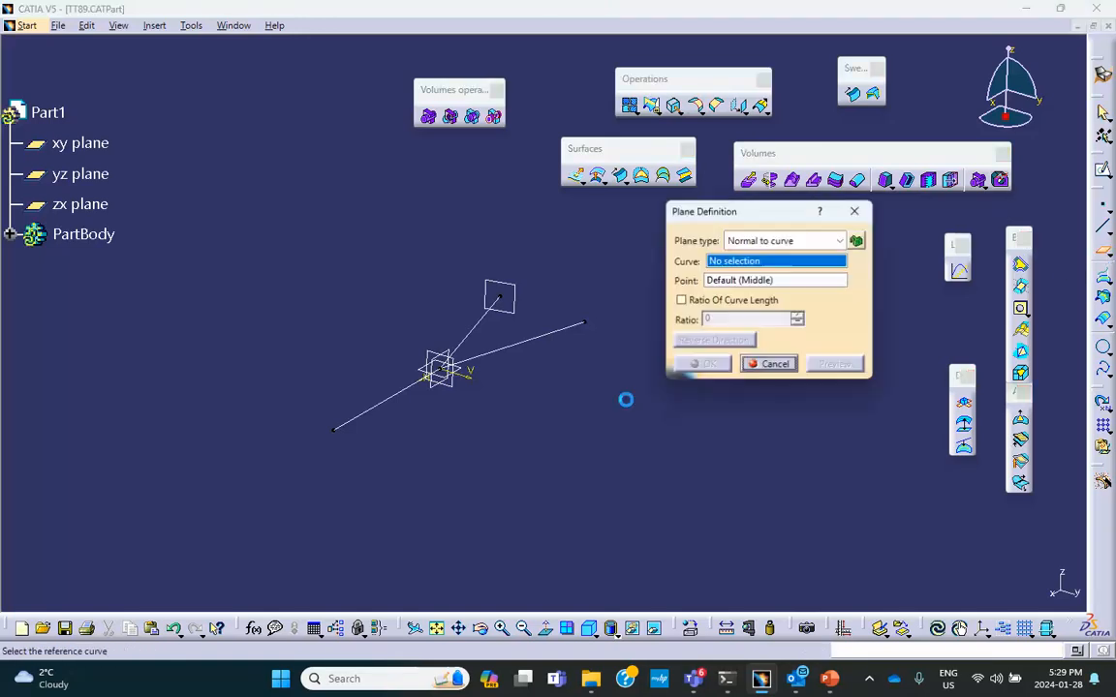
pyautogui.click(534, 346)
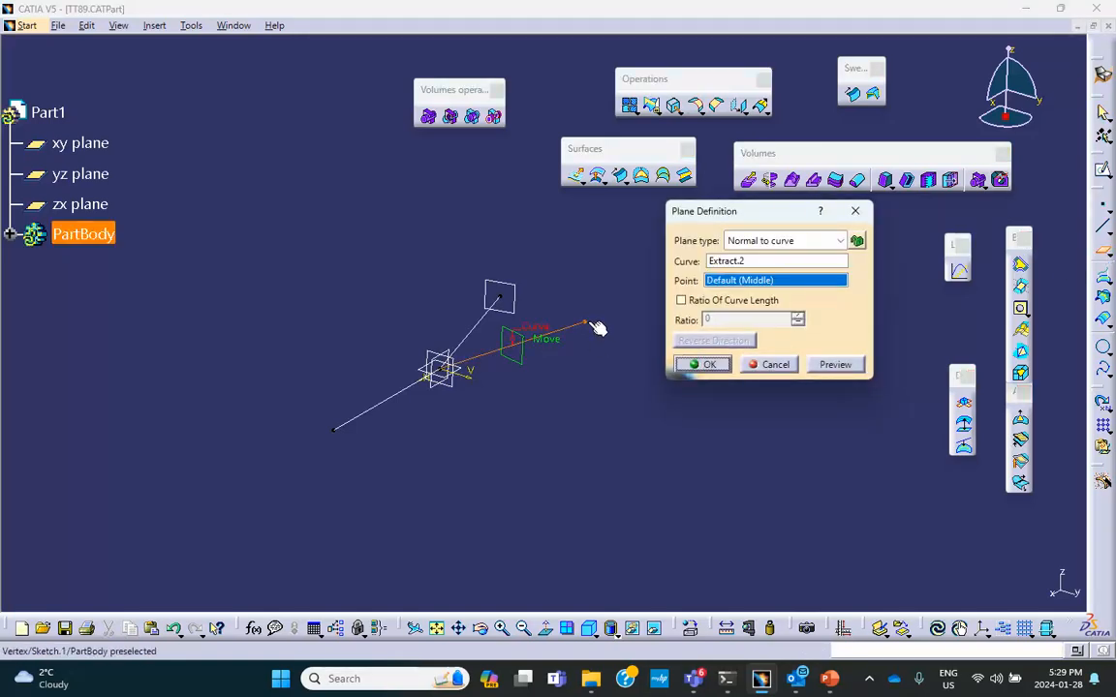
pyautogui.click(585, 324)
pyautogui.click(708, 365)
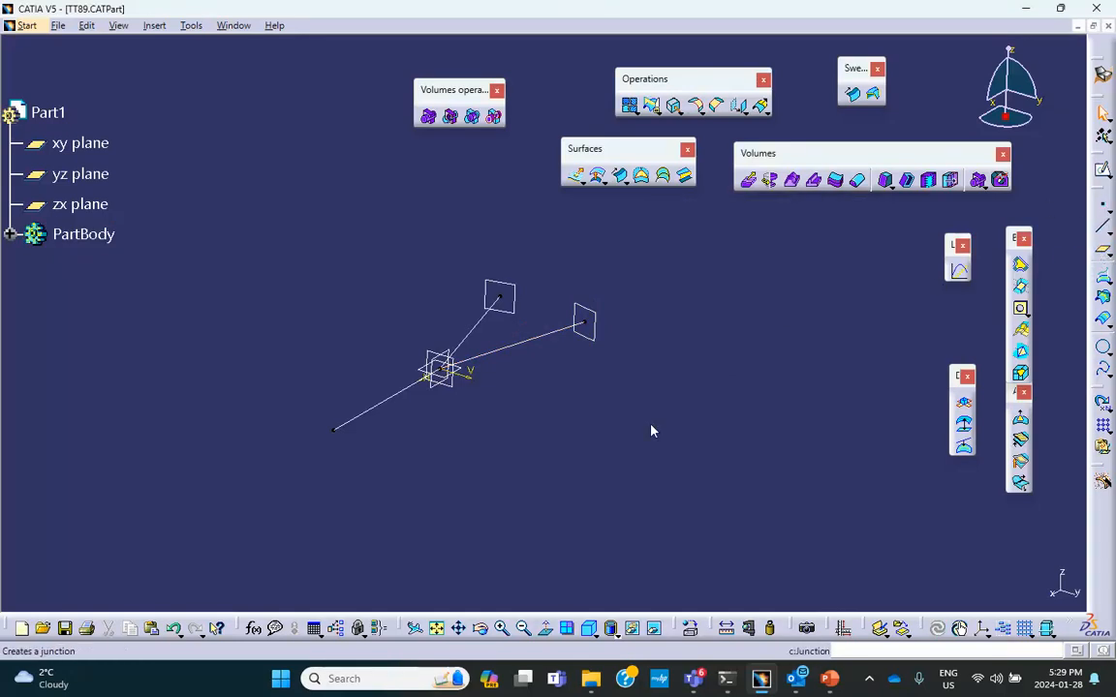
# Create a Normal to curve plane on the single straight arm at its outer end vertex.
pyautogui.click(388, 411)
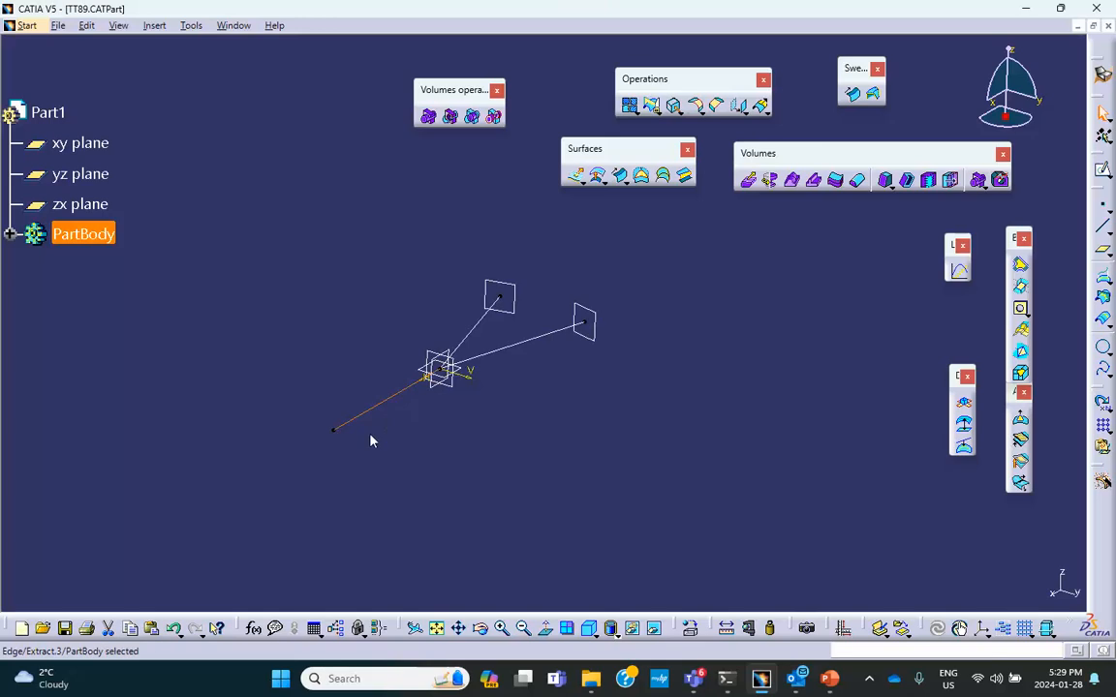
pyautogui.click(1103, 249)
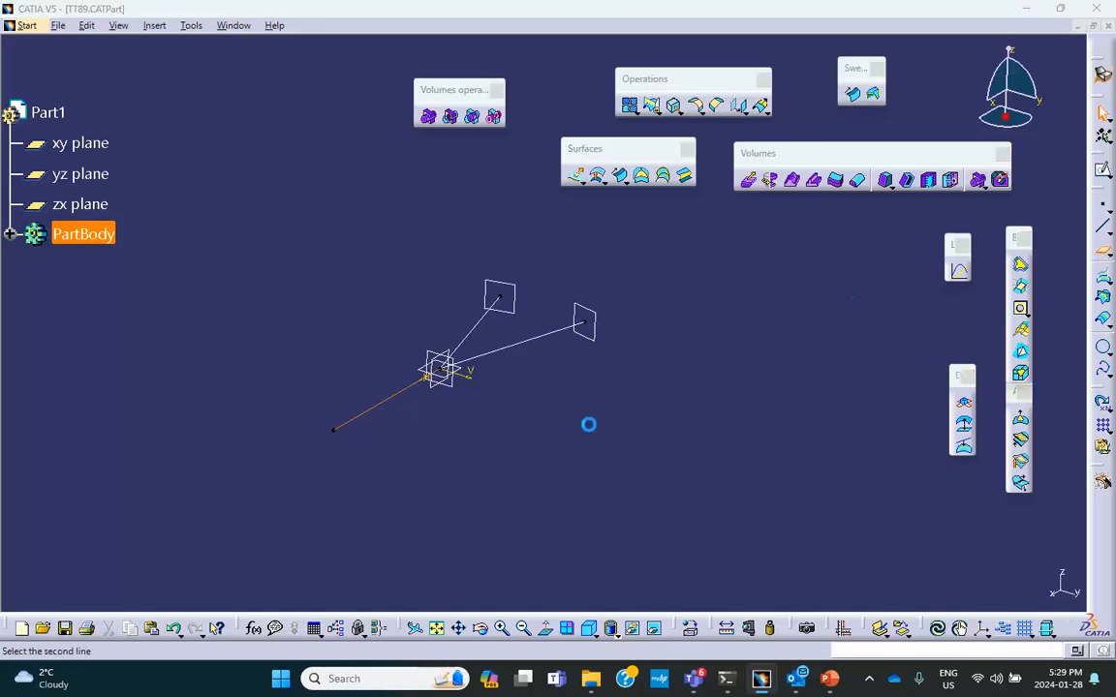
pyautogui.click(337, 433)
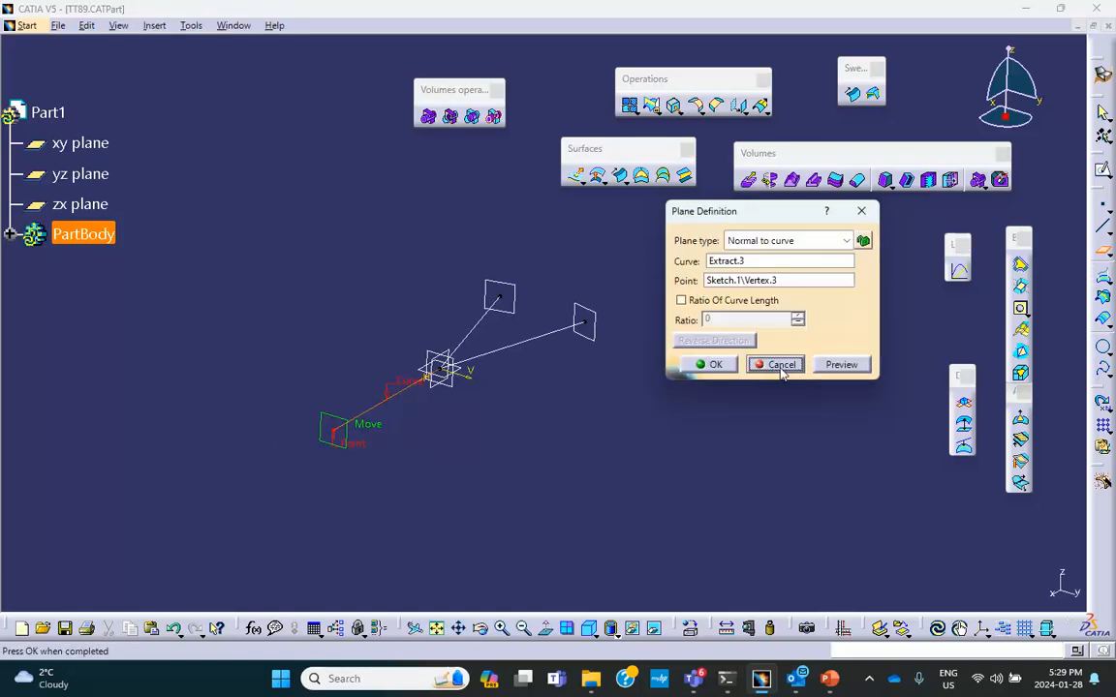
pyautogui.click(713, 364)
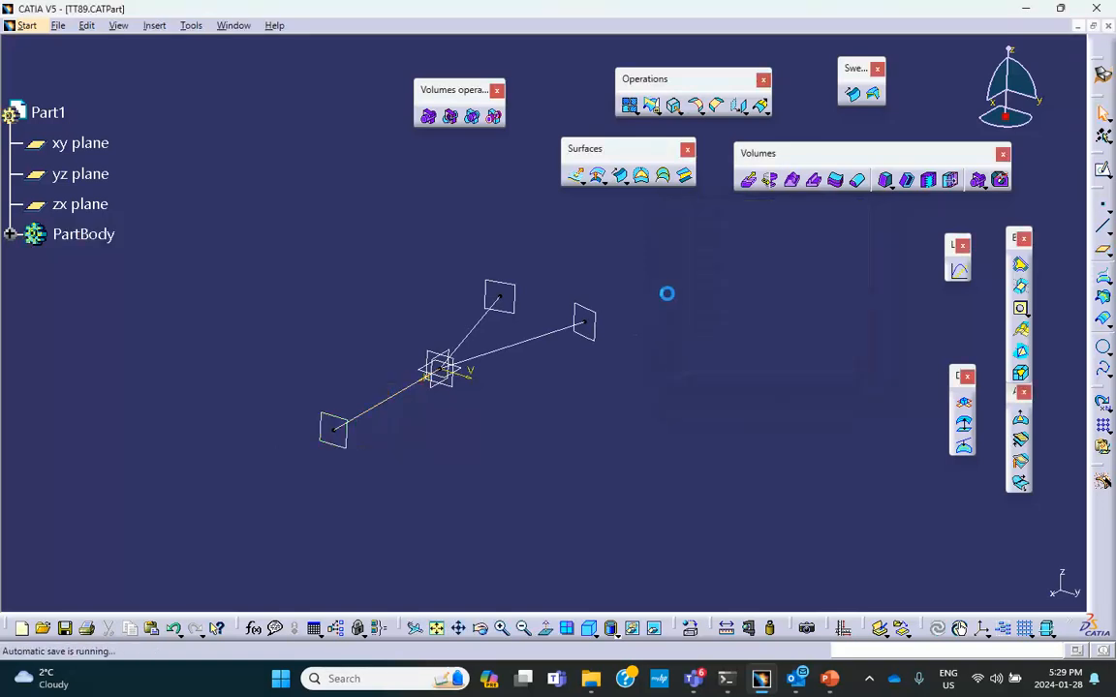
# Check the circle radii on slide 21 in PowerPoint, then sketch a circle about 16 mm in diameter centred on the upper slanted arm's end plane.
pyautogui.click(827, 682)
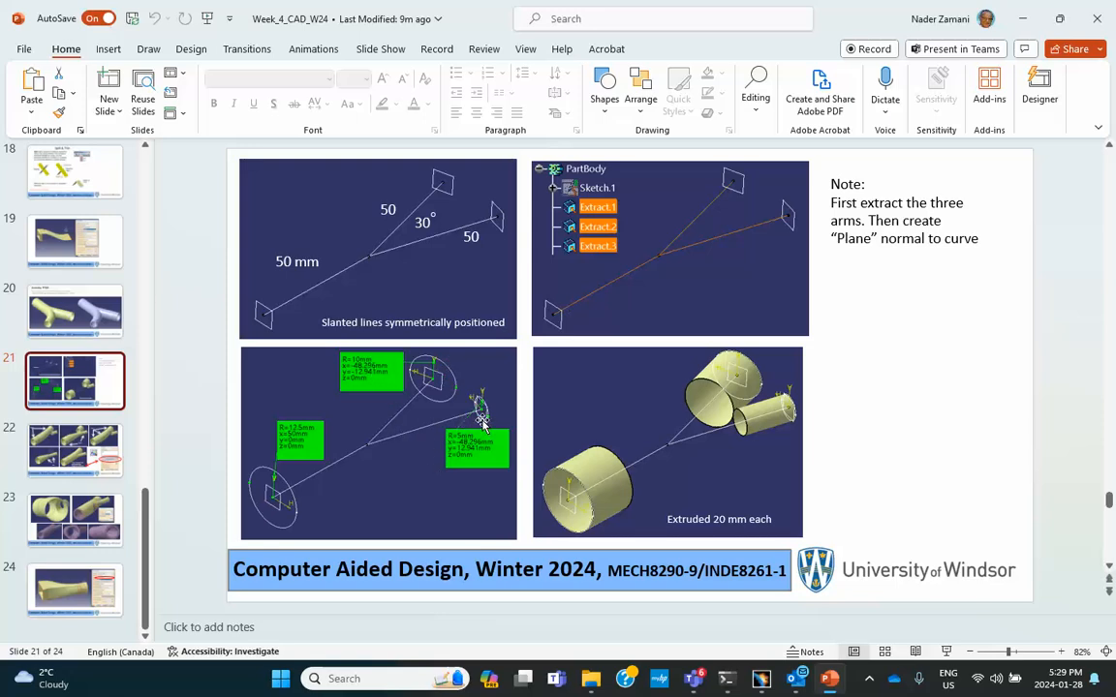
pyautogui.click(1020, 19)
pyautogui.click(512, 294)
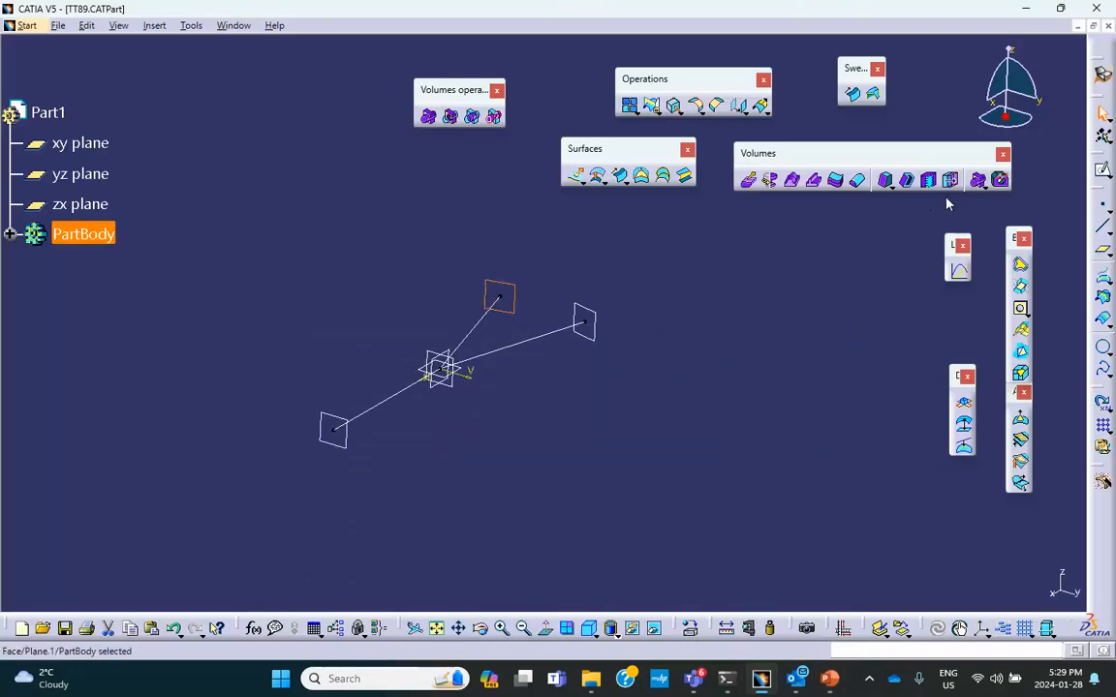
pyautogui.click(1109, 174)
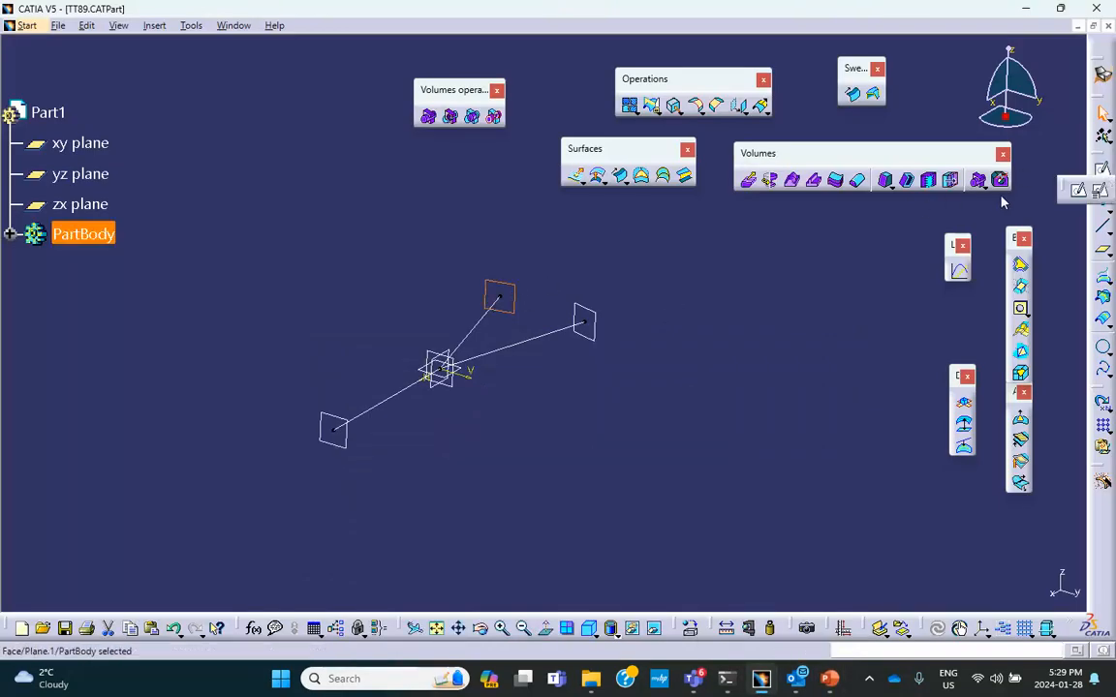
pyautogui.click(1077, 193)
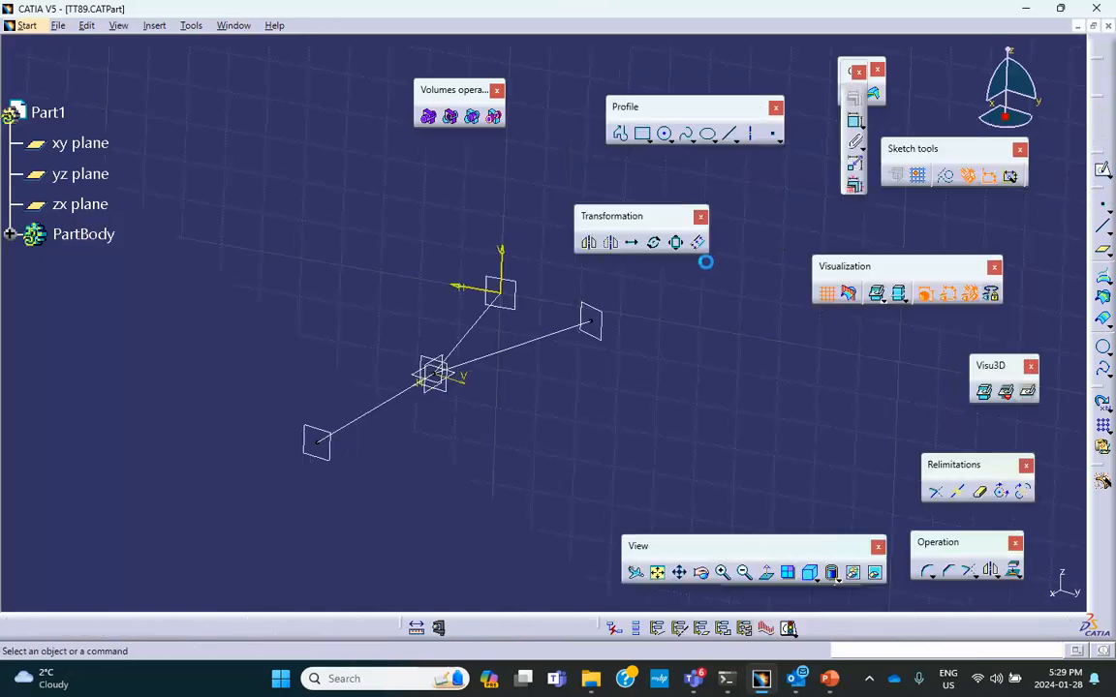
pyautogui.click(664, 133)
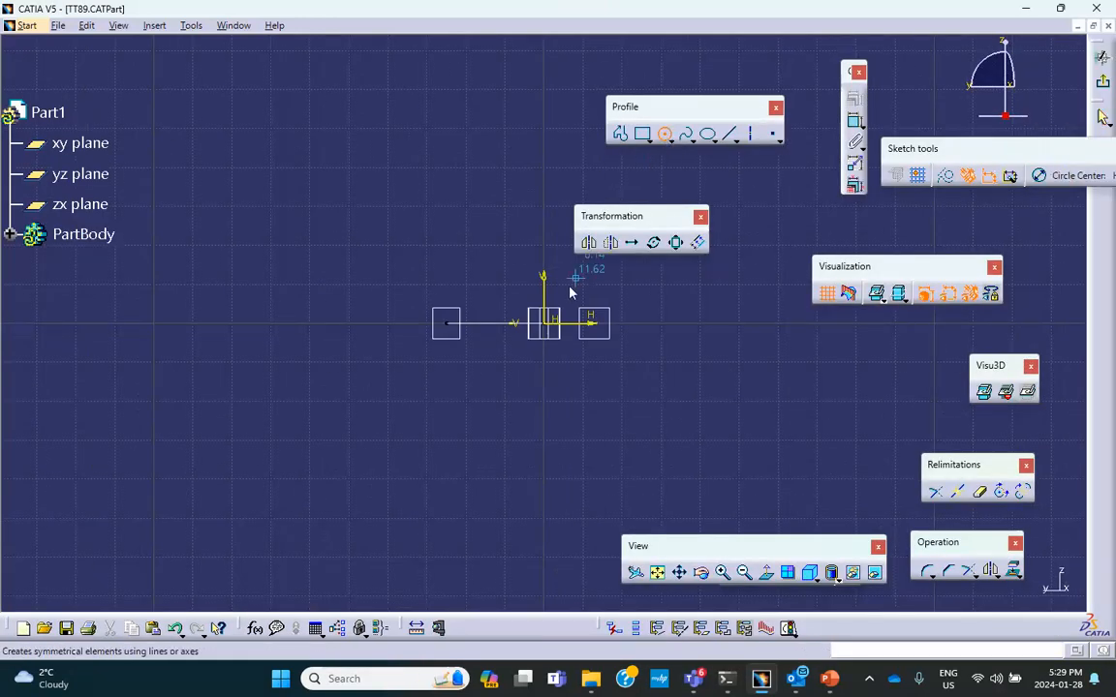
pyautogui.click(547, 323)
pyautogui.click(569, 344)
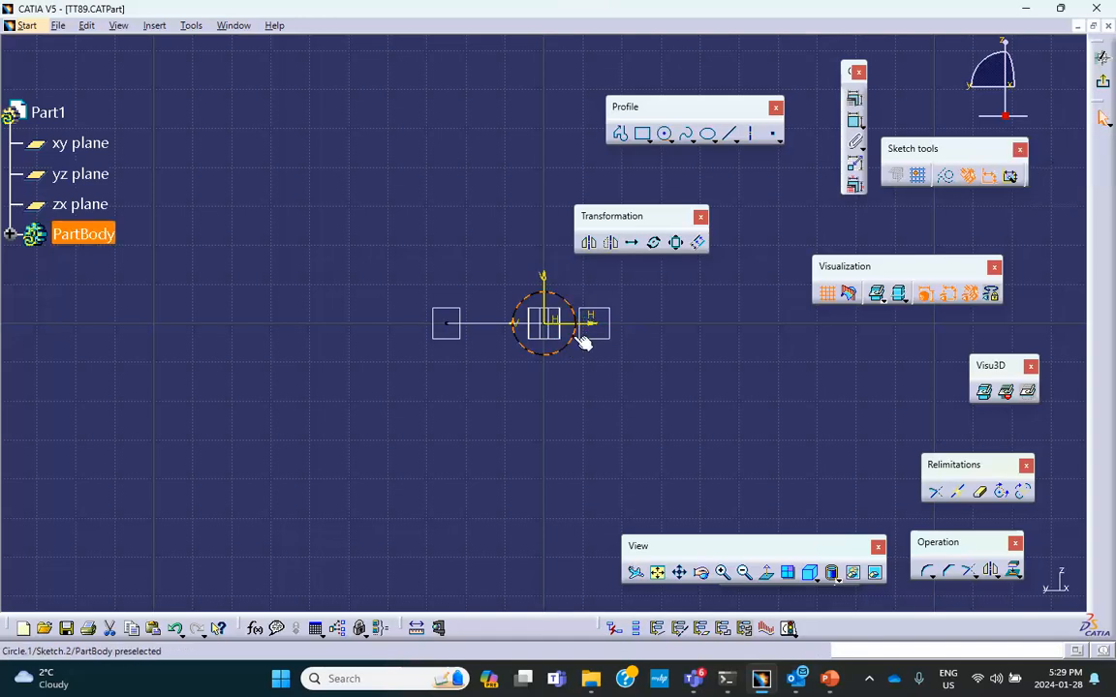
# Dimension the circle, recheck its size on the slide, set the diameter to 10 mm and exit the sketch.
pyautogui.click(854, 120)
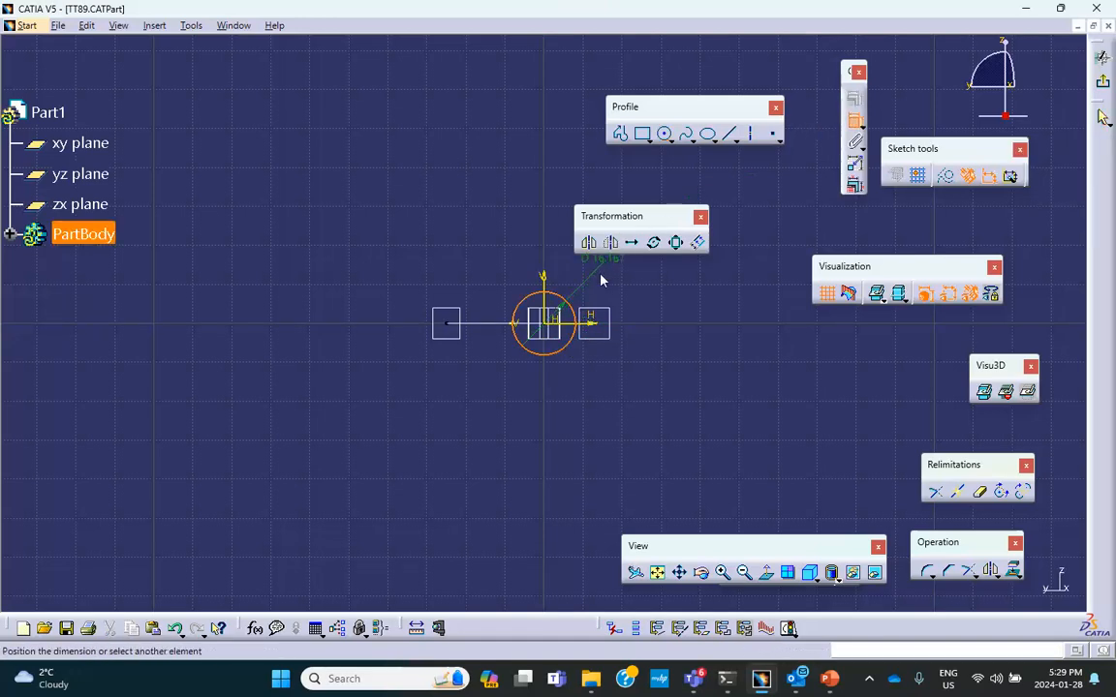
pyautogui.click(602, 282)
pyautogui.doubleClick(599, 281)
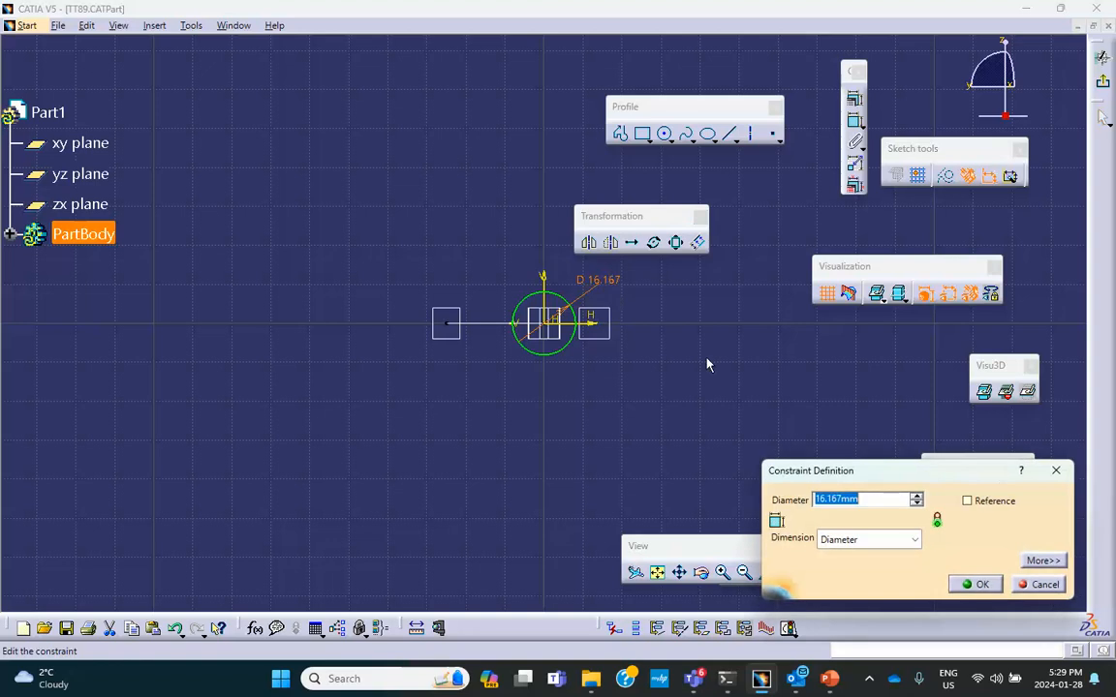
pyautogui.click(830, 680)
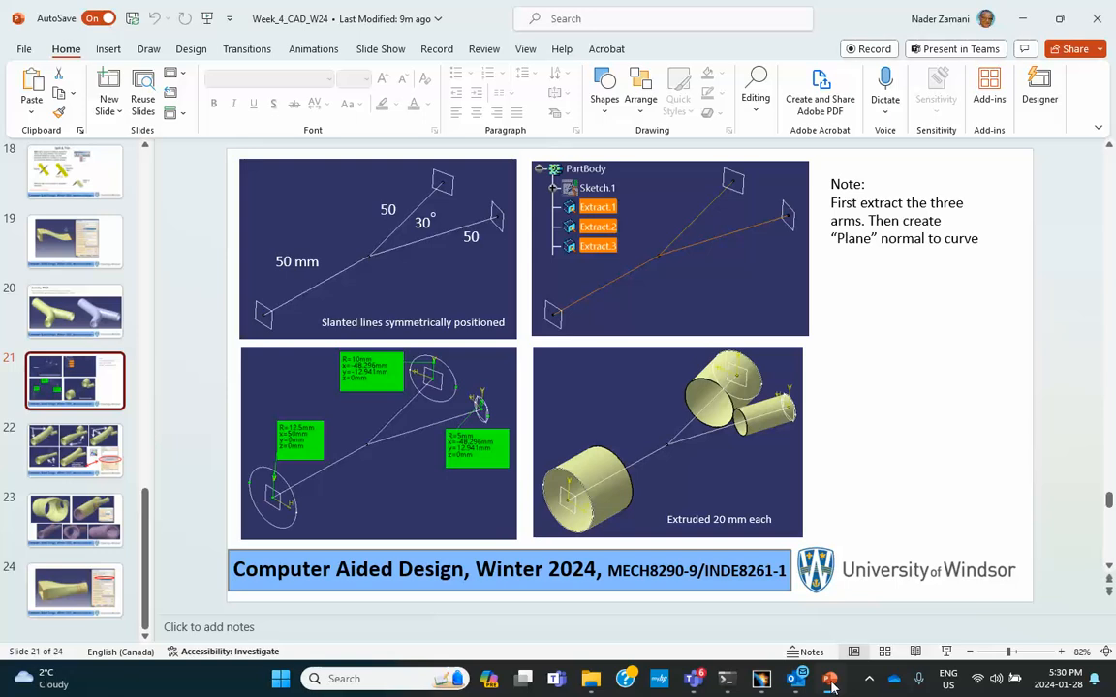
pyautogui.click(833, 687)
pyautogui.click(832, 685)
pyautogui.click(829, 682)
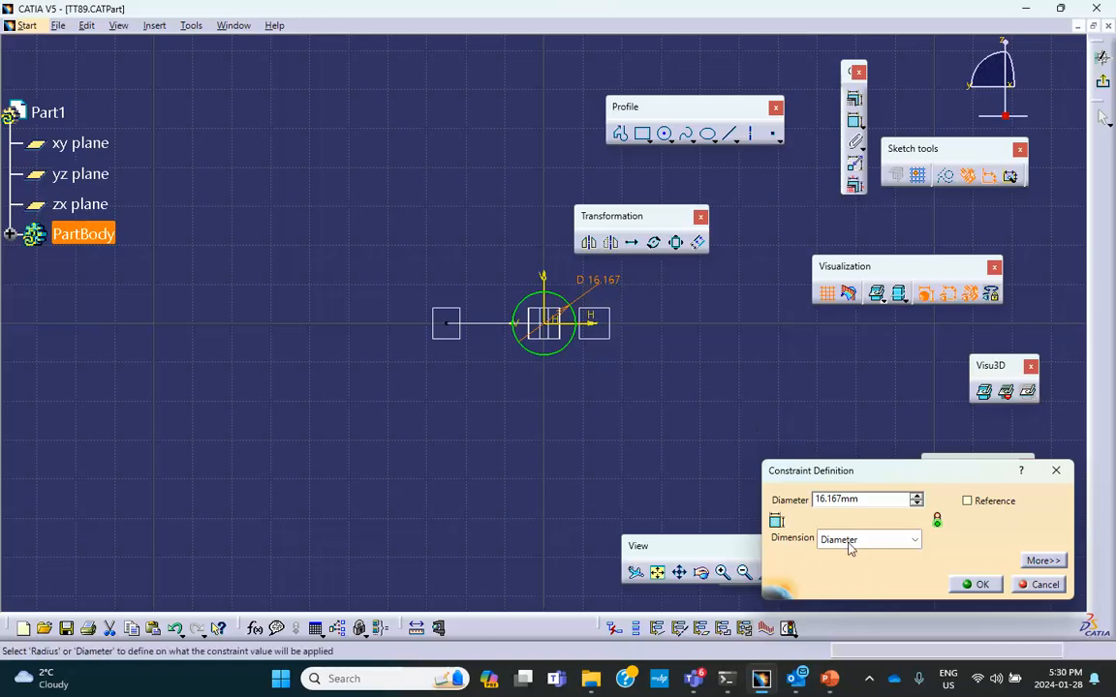
pyautogui.moveTo(872, 499); pyautogui.dragTo(733, 459)
pyautogui.write('10')
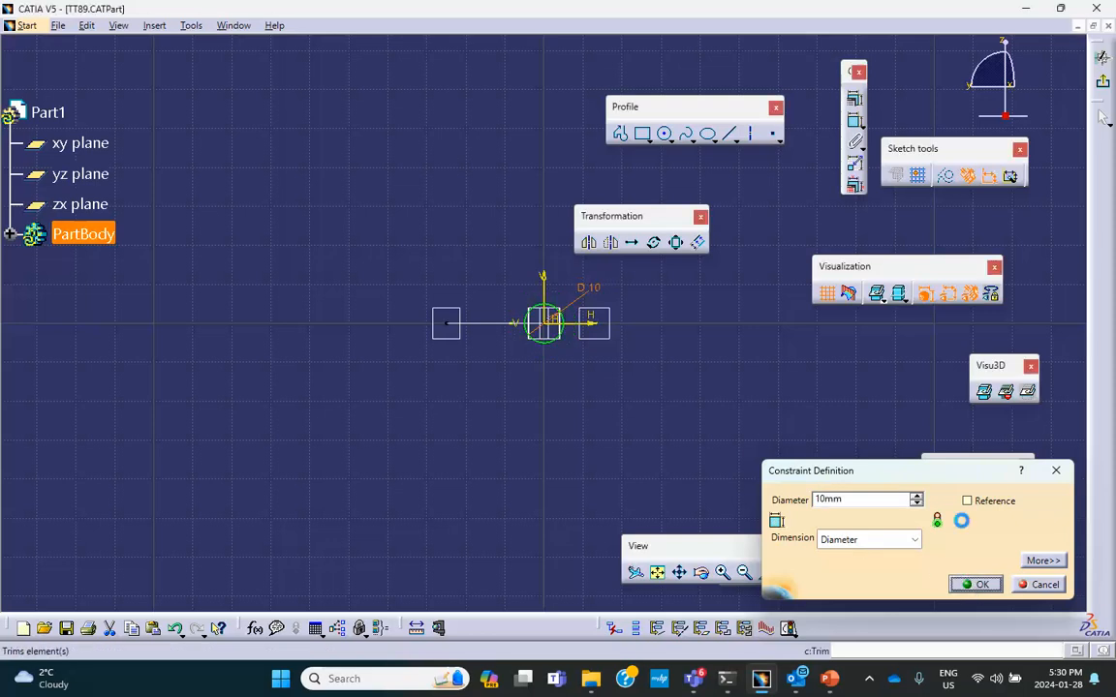
pyautogui.click(978, 585)
pyautogui.click(854, 184)
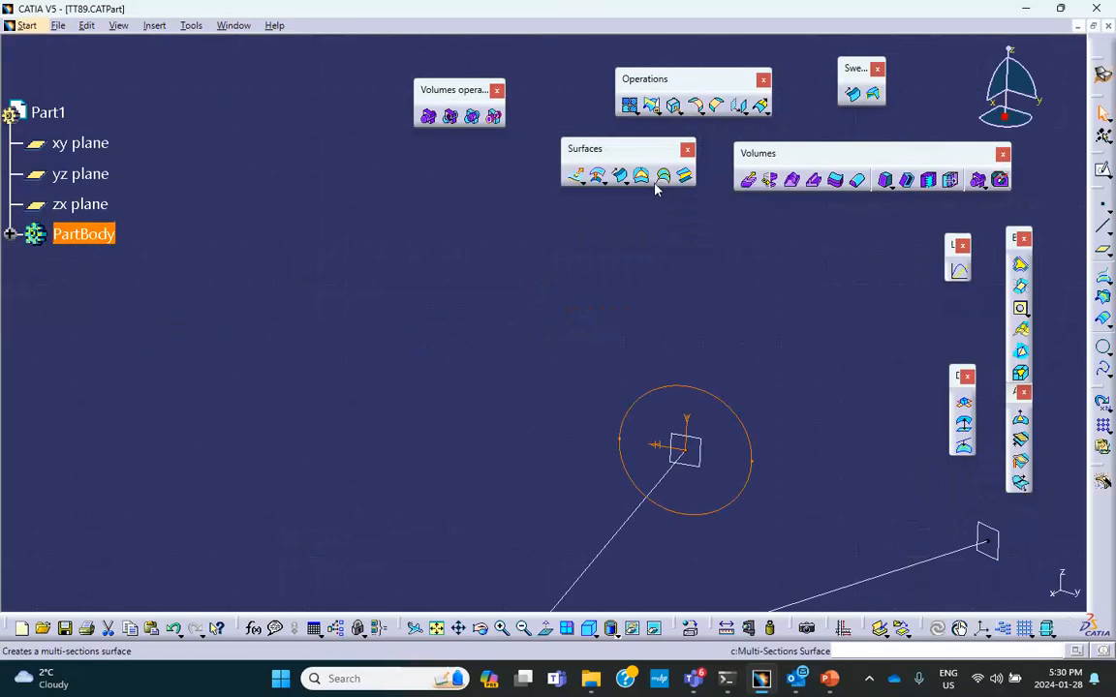
# On the lower slanted arm's end plane, sketch a circle about 12 mm in diameter centred on the sketch origin.
pyautogui.moveTo(659, 326); pyautogui.dragTo(525, 273, button='middle')
pyautogui.scroll(-1, 690, 354)
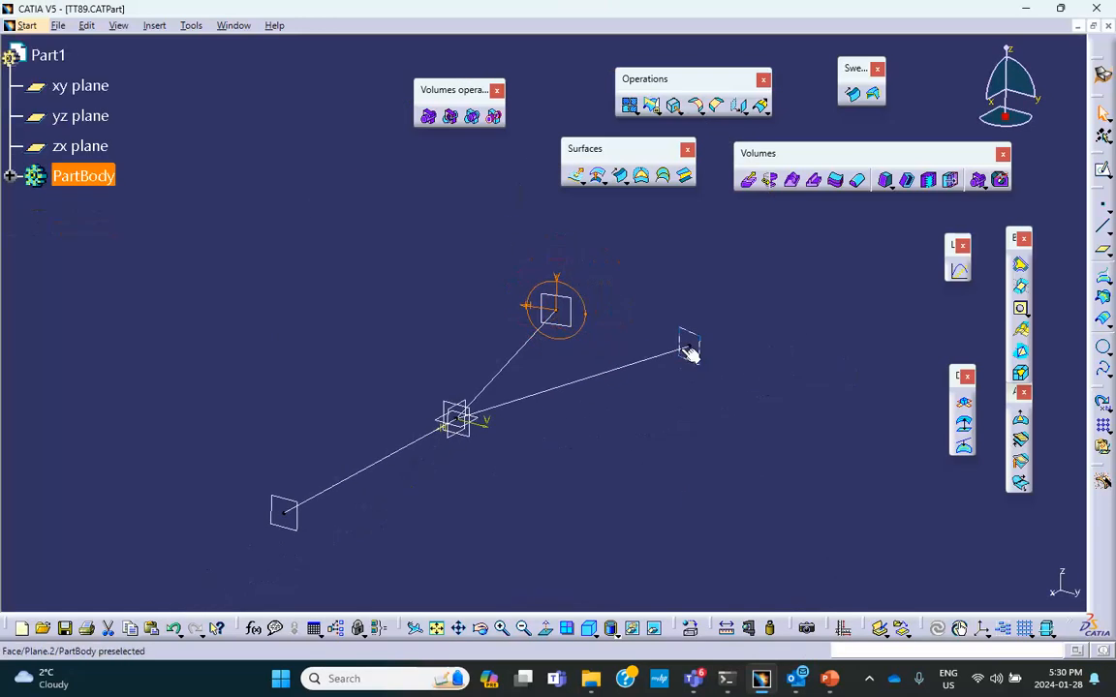
pyautogui.click(710, 355)
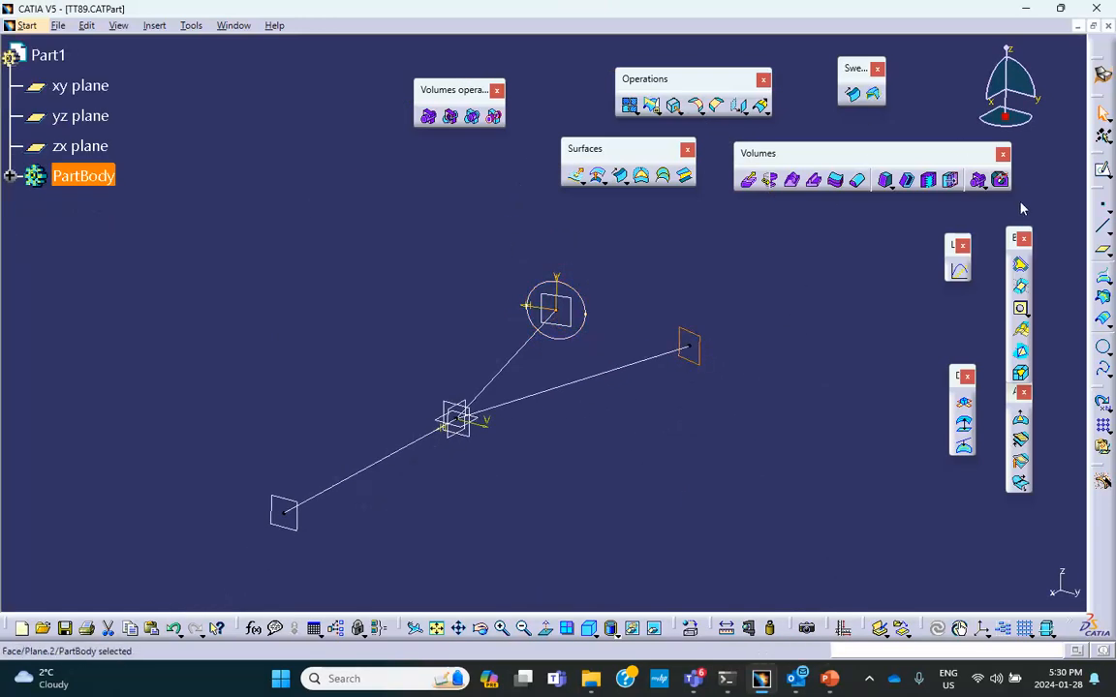
pyautogui.click(1097, 172)
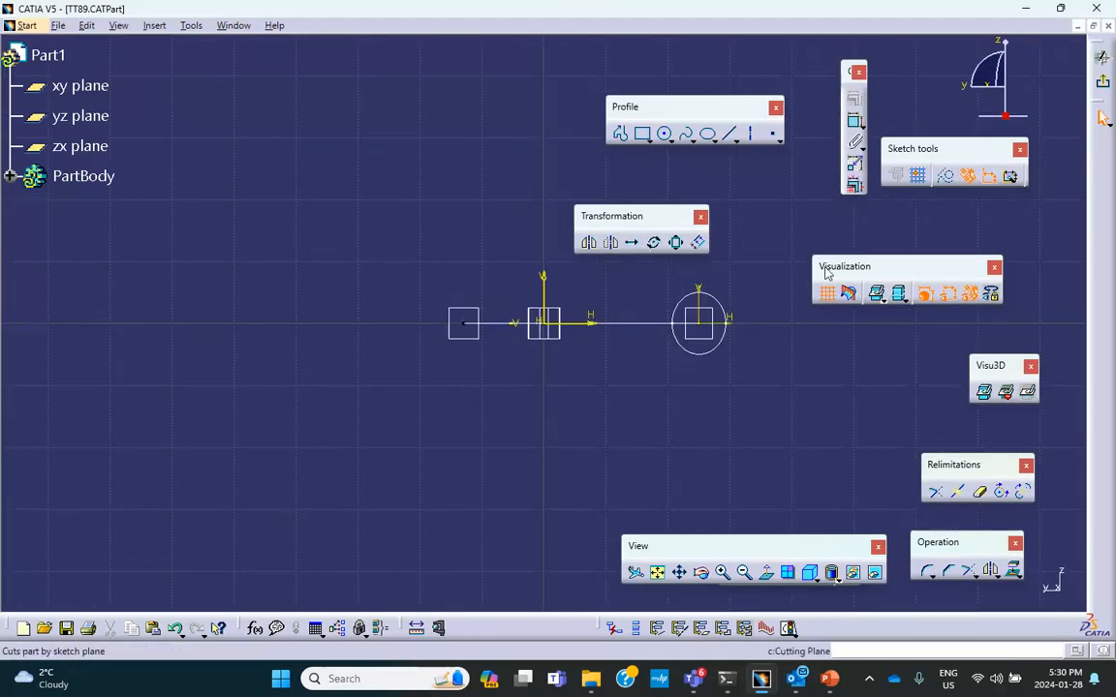
pyautogui.click(662, 135)
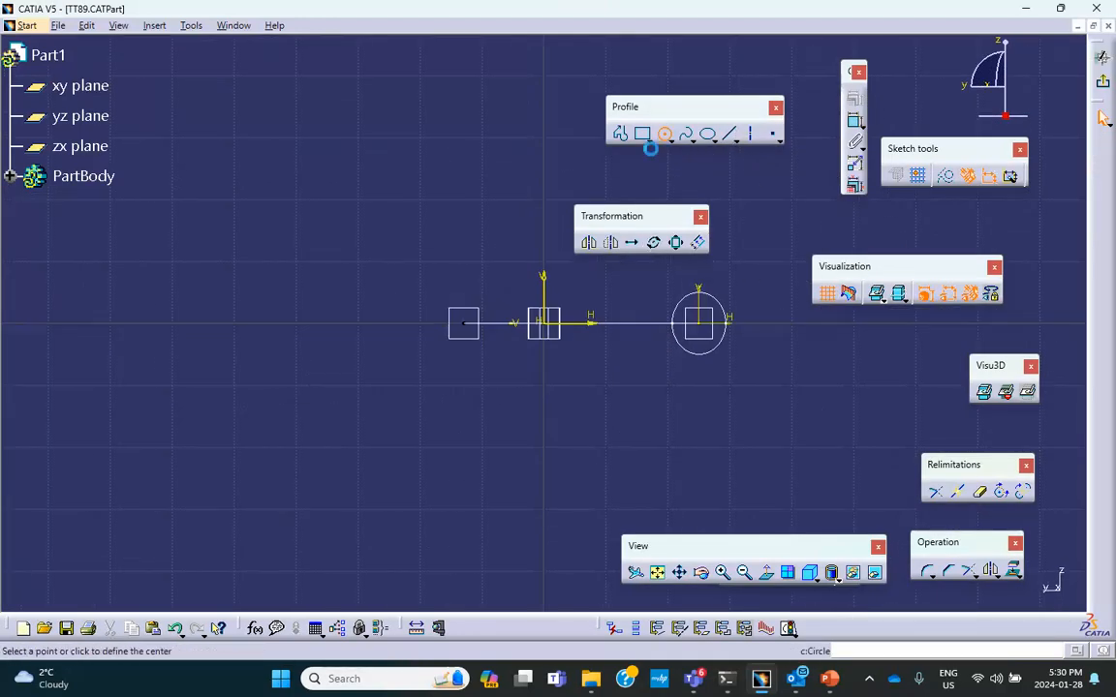
pyautogui.click(543, 323)
pyautogui.click(567, 348)
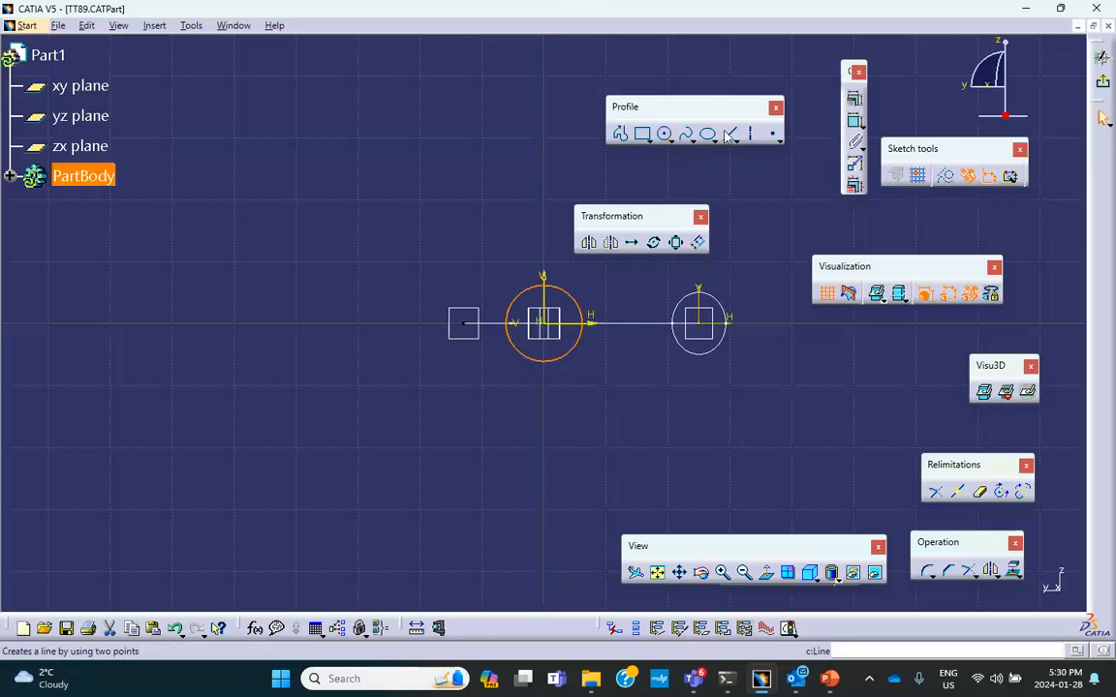
# Dimension the lower slanted arm's circle, set its diameter to 10 mm and exit the sketch.
pyautogui.click(854, 121)
pyautogui.click(579, 334)
pyautogui.click(728, 393)
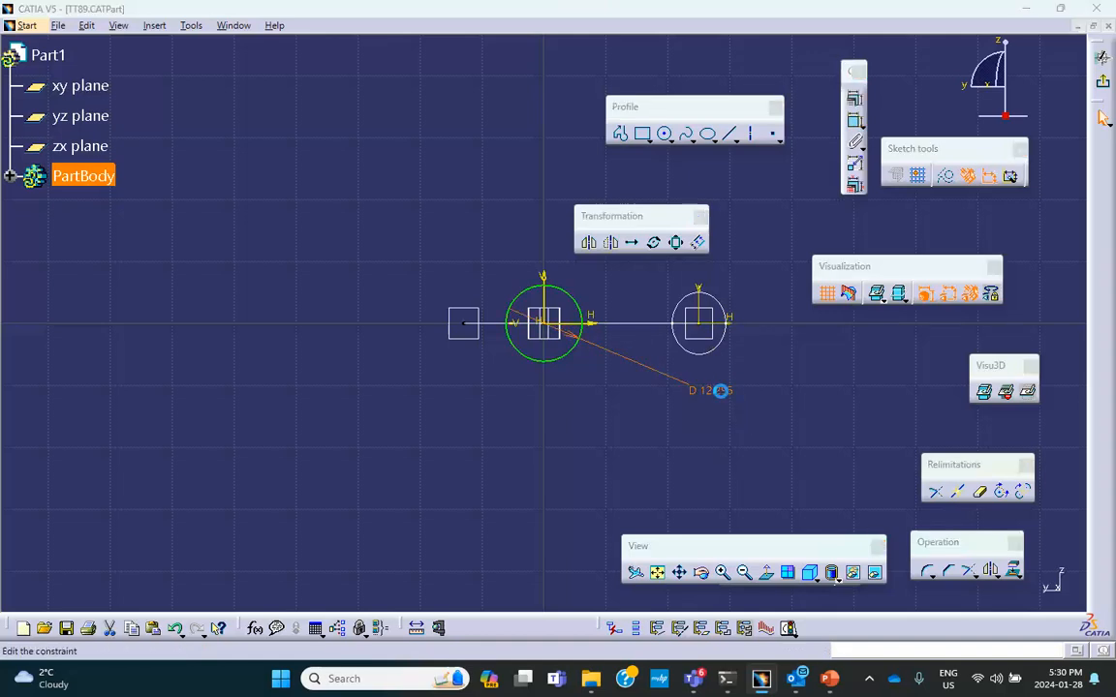
pyautogui.doubleClick(715, 391)
pyautogui.write('10')
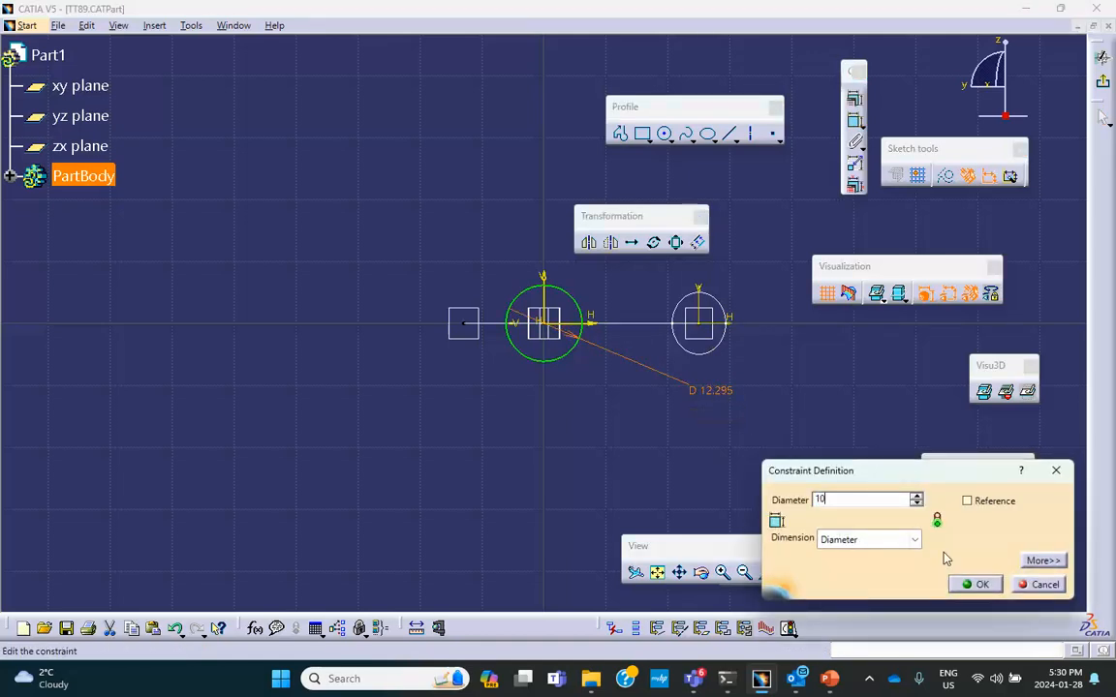
pyautogui.click(974, 585)
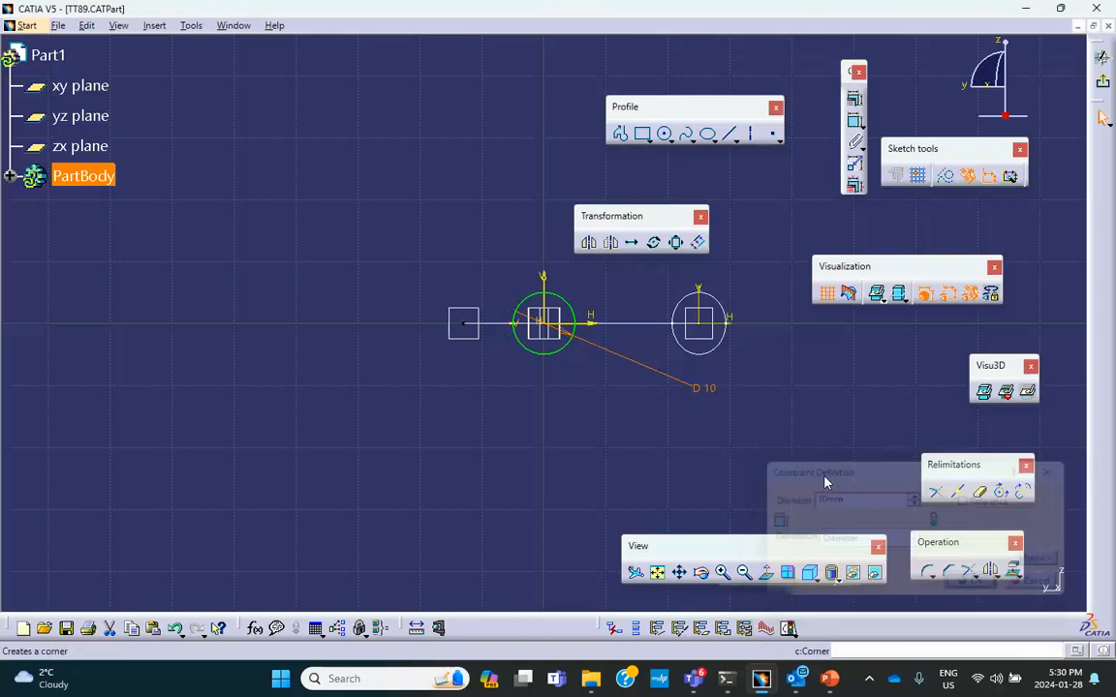
pyautogui.click(1104, 87)
# Reopen the sketch on the upper slanted arm's end plane, change its circle's diameter to 20 mm and exit the sketch.
pyautogui.moveTo(499, 324)
pyautogui.mouseDown(button='middle')
pyautogui.moveTo(495, 363)
pyautogui.moveTo(515, 321)
pyautogui.moveTo(508, 286)
pyautogui.moveTo(555, 393)
pyautogui.mouseUp(button='middle')
pyautogui.click(570, 399)
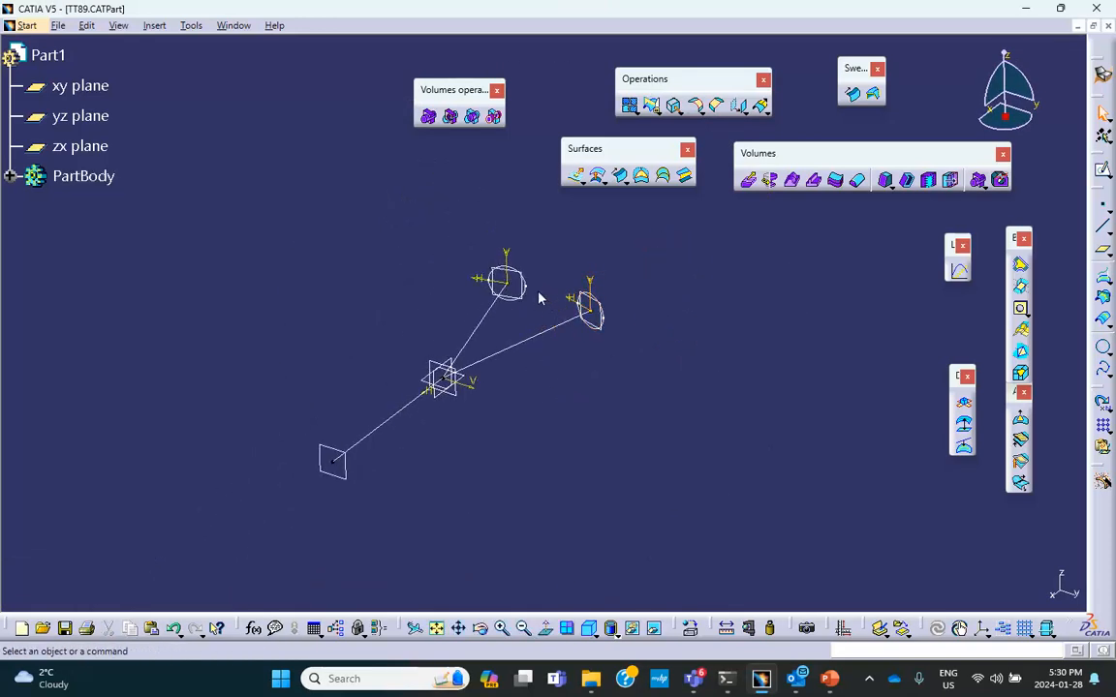
pyautogui.moveTo(383, 296); pyautogui.dragTo(362, 157, button='middle')
pyautogui.doubleClick(469, 221)
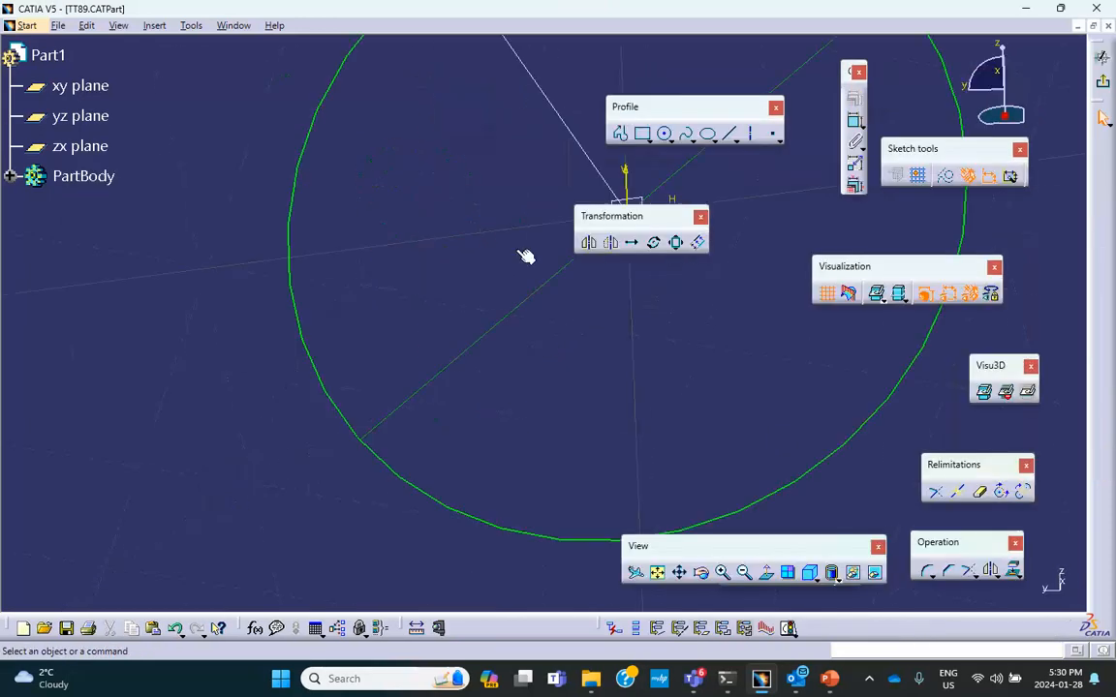
pyautogui.moveTo(787, 205); pyautogui.dragTo(767, 279, button='middle')
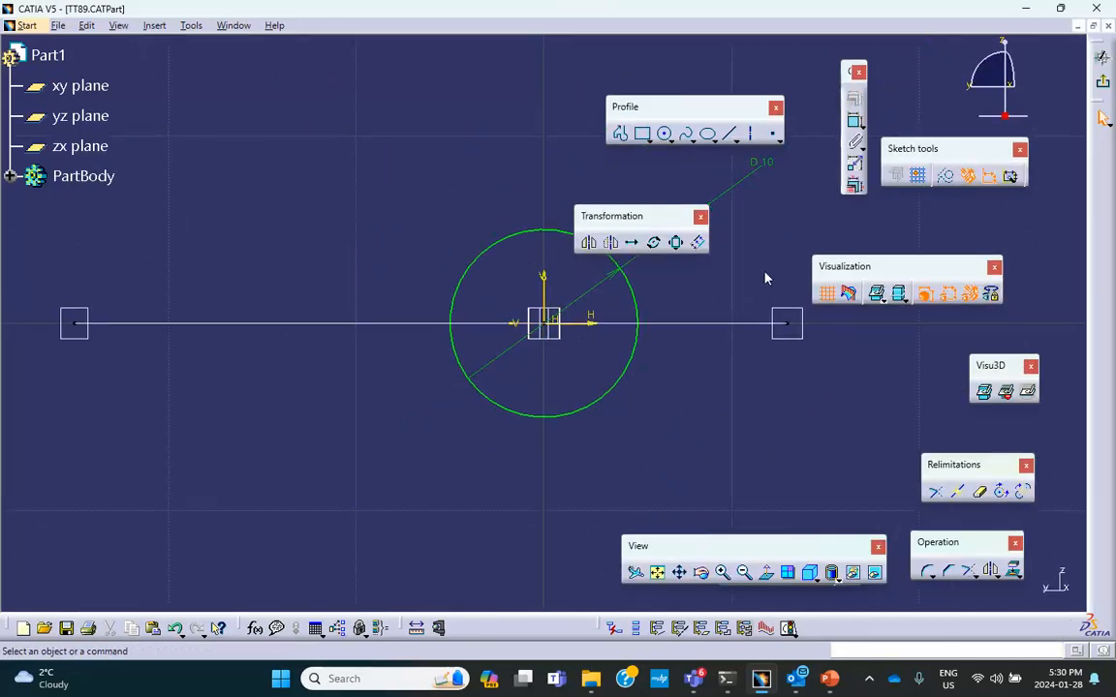
pyautogui.doubleClick(741, 209)
pyautogui.write('2')
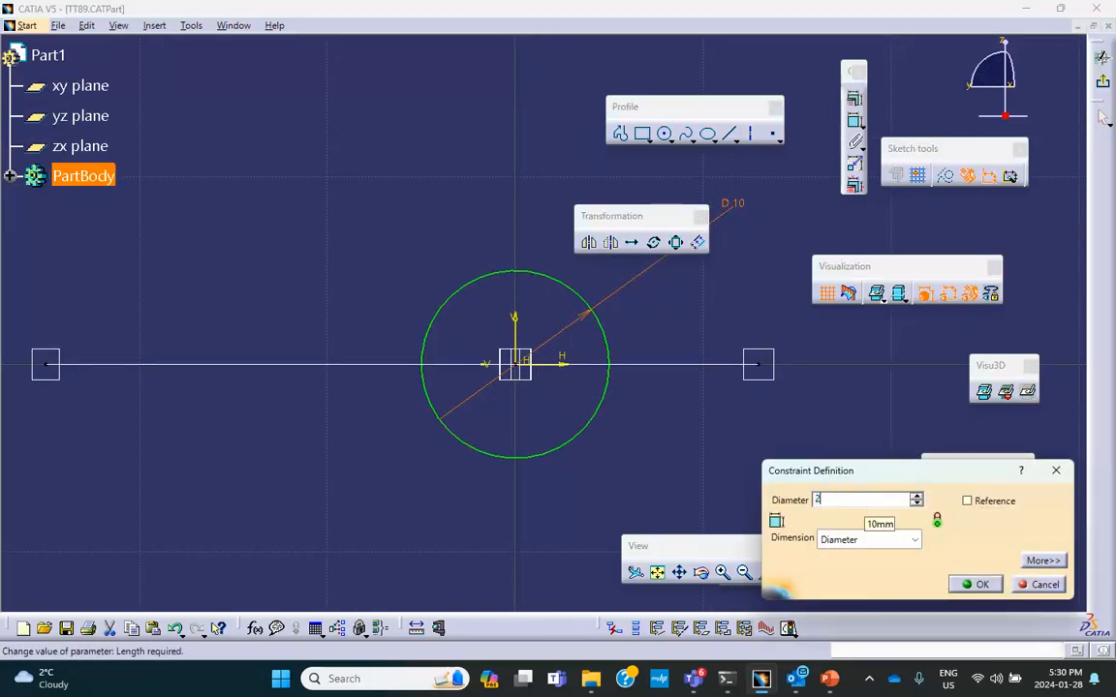
pyautogui.write('0')
pyautogui.click(982, 584)
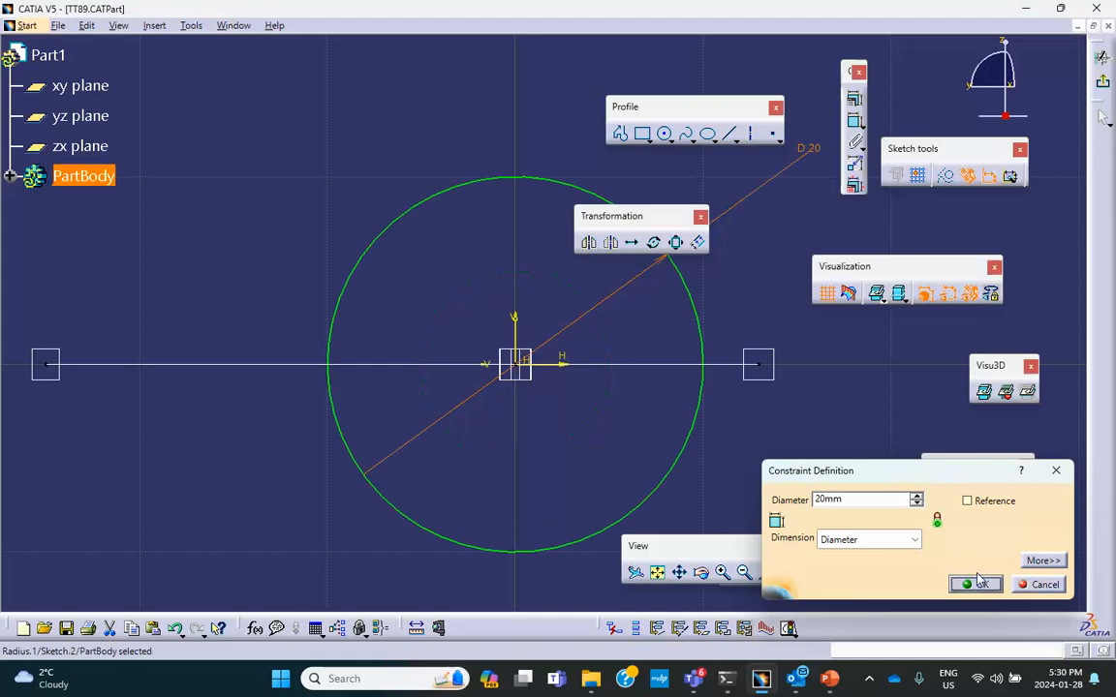
pyautogui.moveTo(719, 254); pyautogui.dragTo(715, 376, button='middle')
pyautogui.moveTo(685, 415); pyautogui.dragTo(710, 372, button='middle')
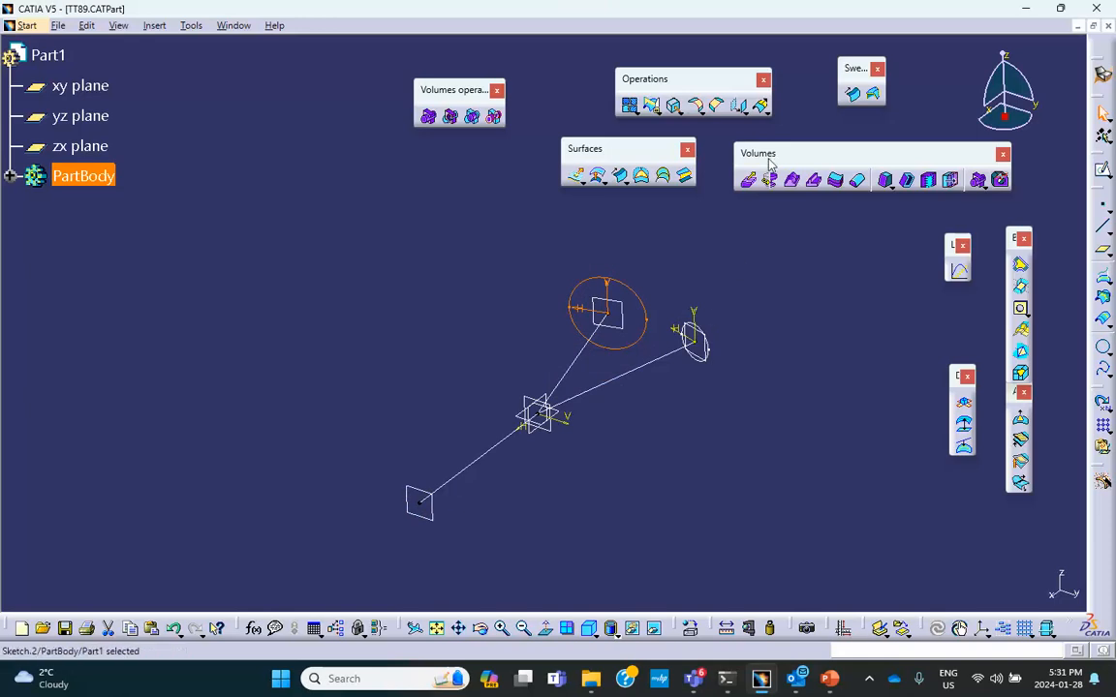
# On the straight arm's end plane, sketch a circle about 26 mm in diameter centred on the sketch origin.
pyautogui.click(432, 524)
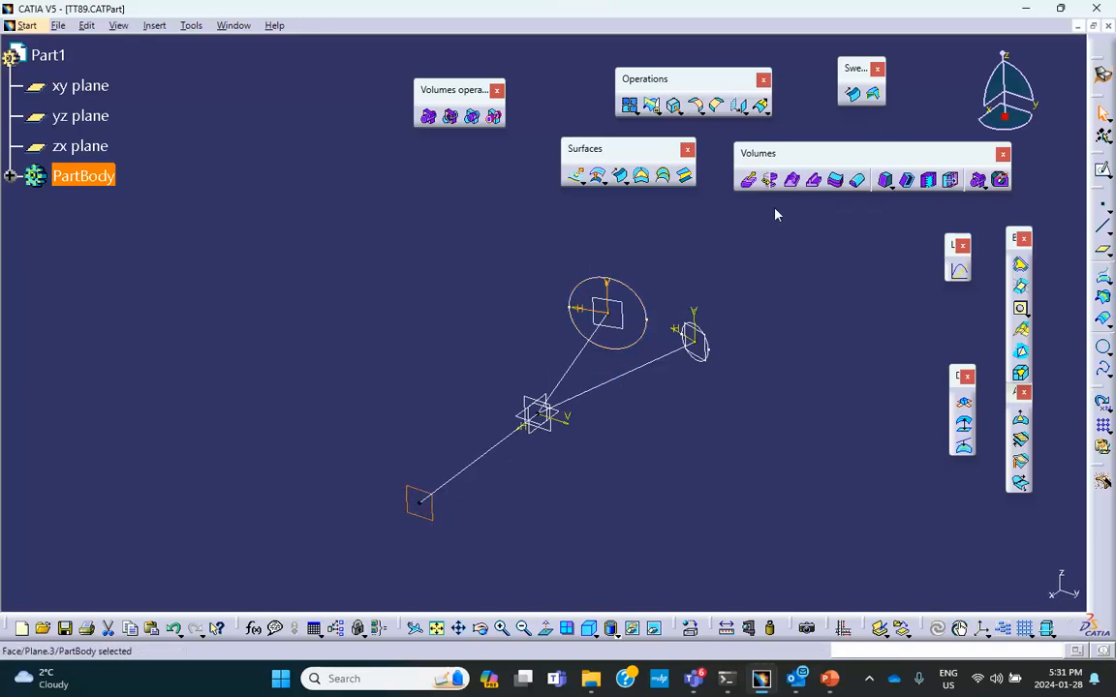
pyautogui.click(1102, 172)
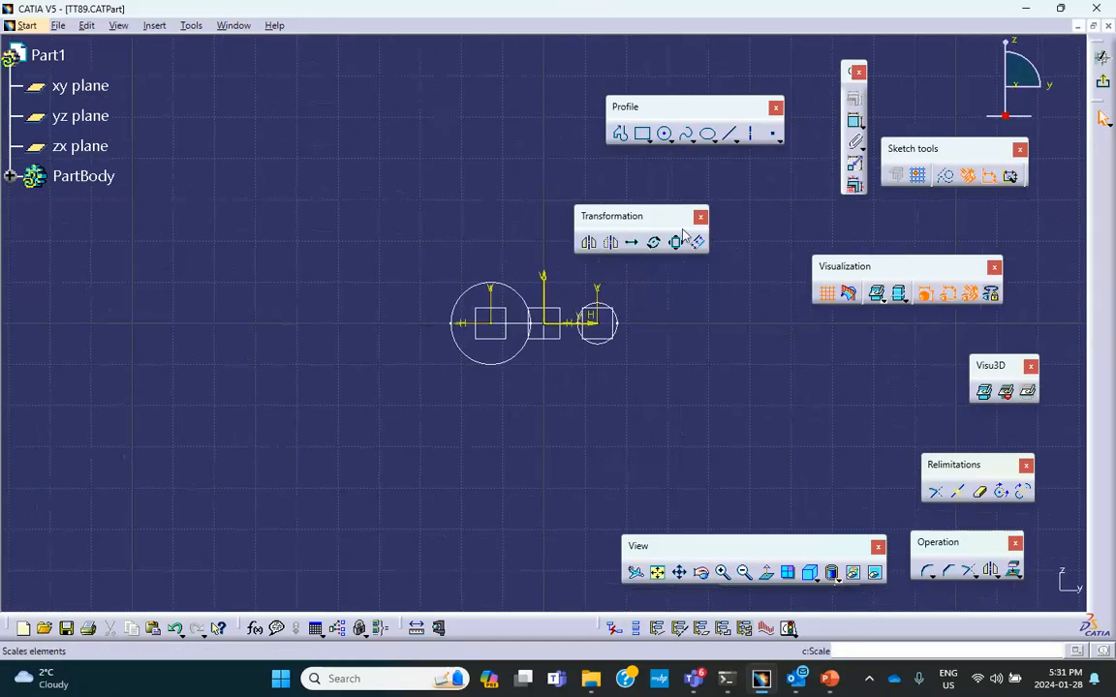
pyautogui.click(664, 135)
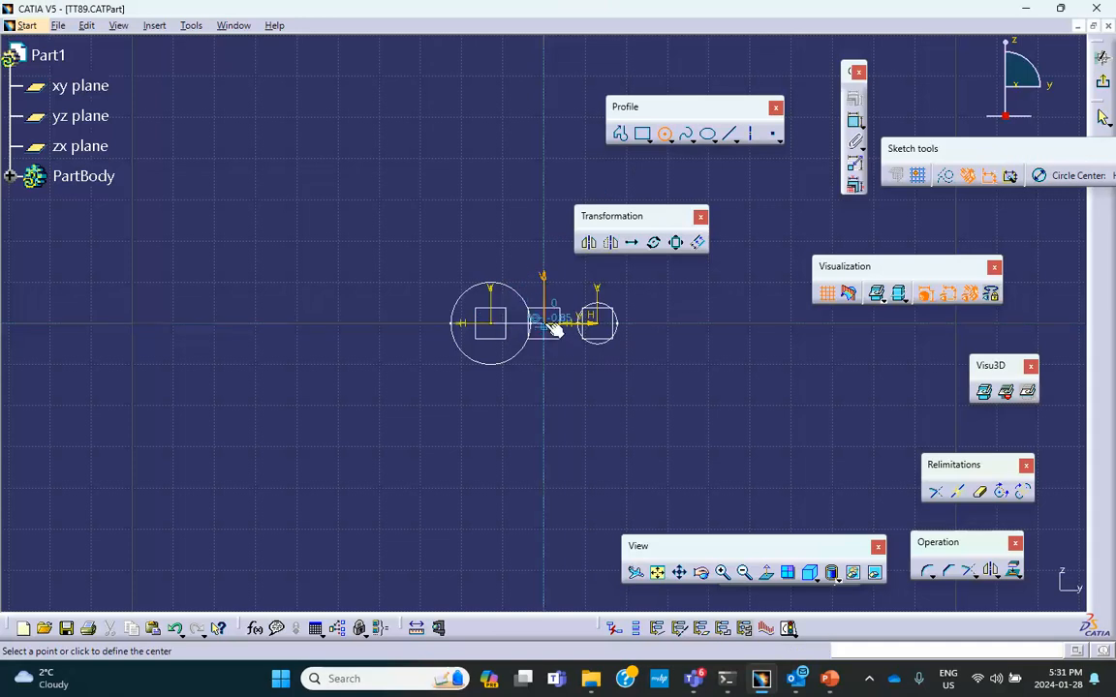
pyautogui.click(543, 323)
pyautogui.click(577, 366)
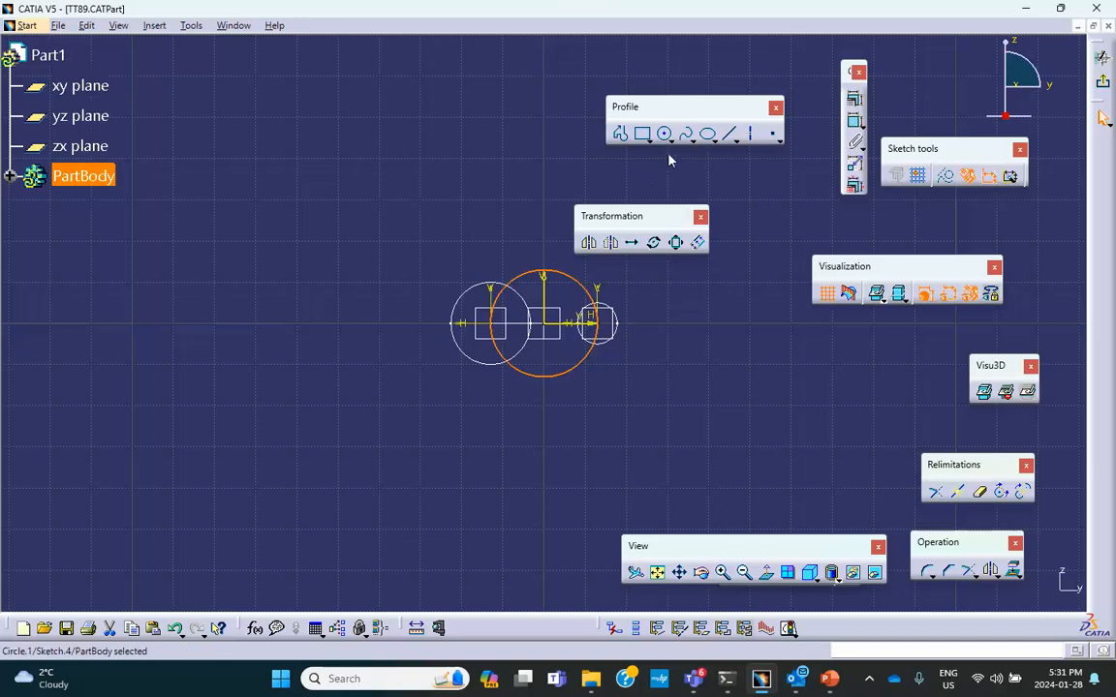
# Dimension the straight arm's circle, set its diameter to 25 mm and exit the sketch.
pyautogui.click(854, 120)
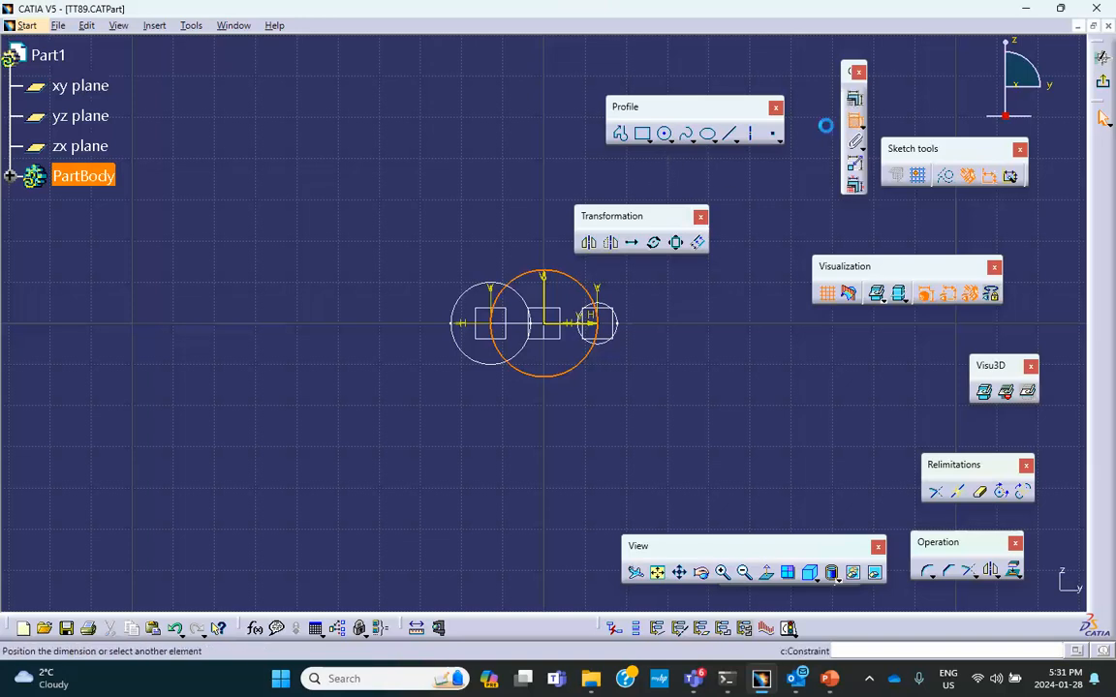
pyautogui.click(655, 397)
pyautogui.doubleClick(657, 396)
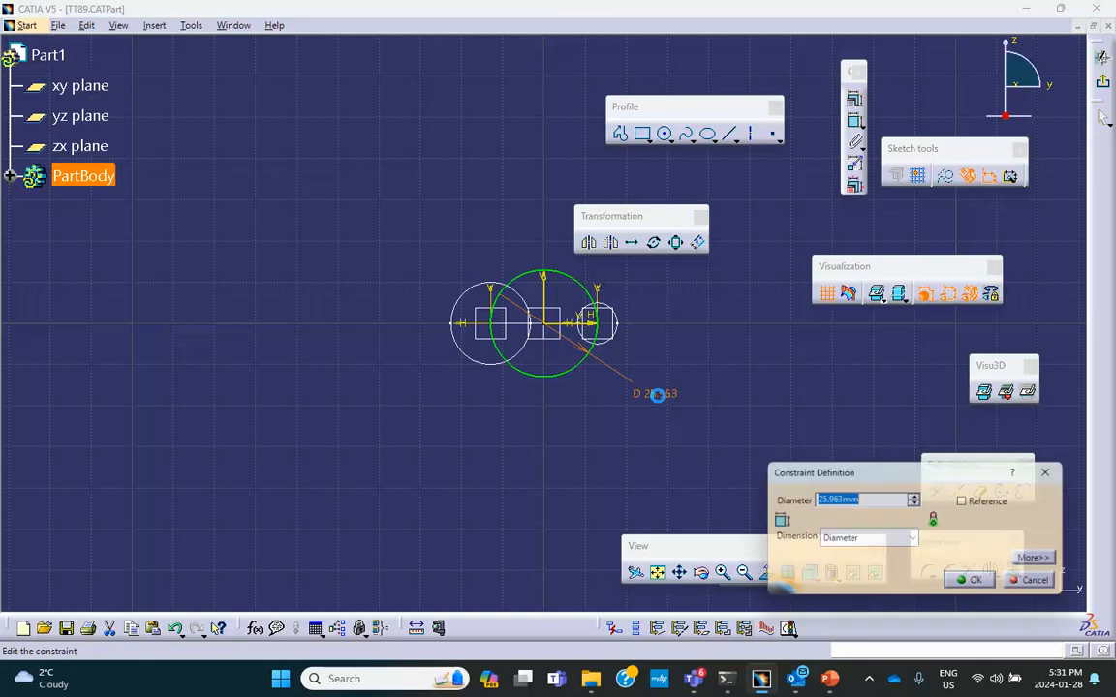
pyautogui.write('20')
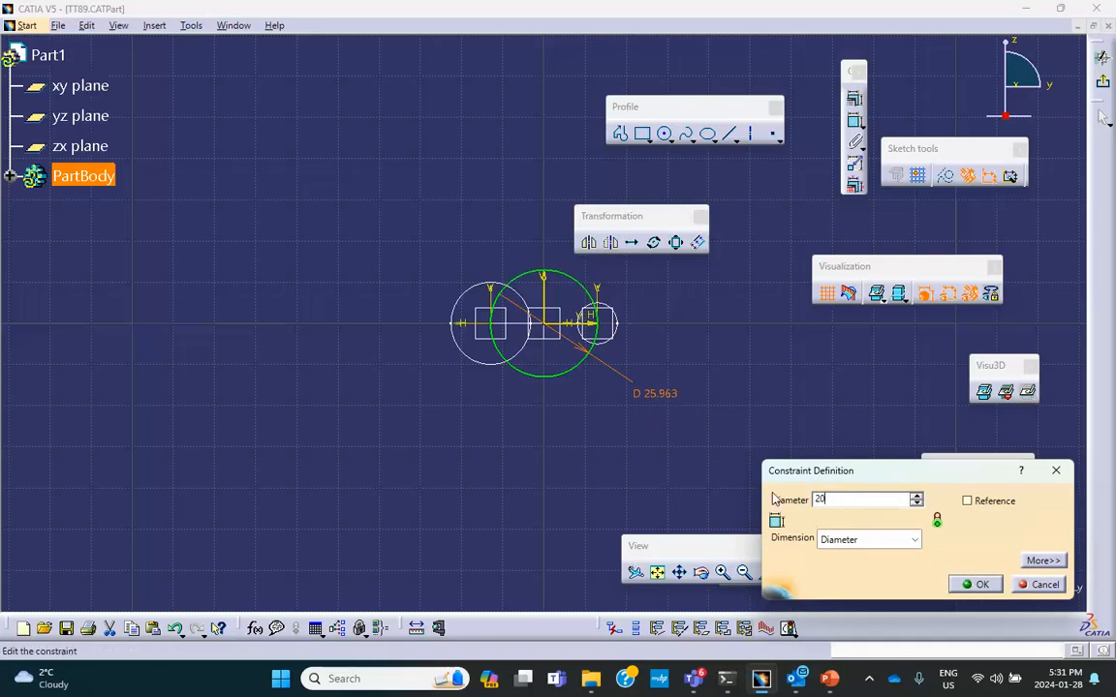
pyautogui.moveTo(832, 495); pyautogui.dragTo(743, 489)
pyautogui.write('25mm')
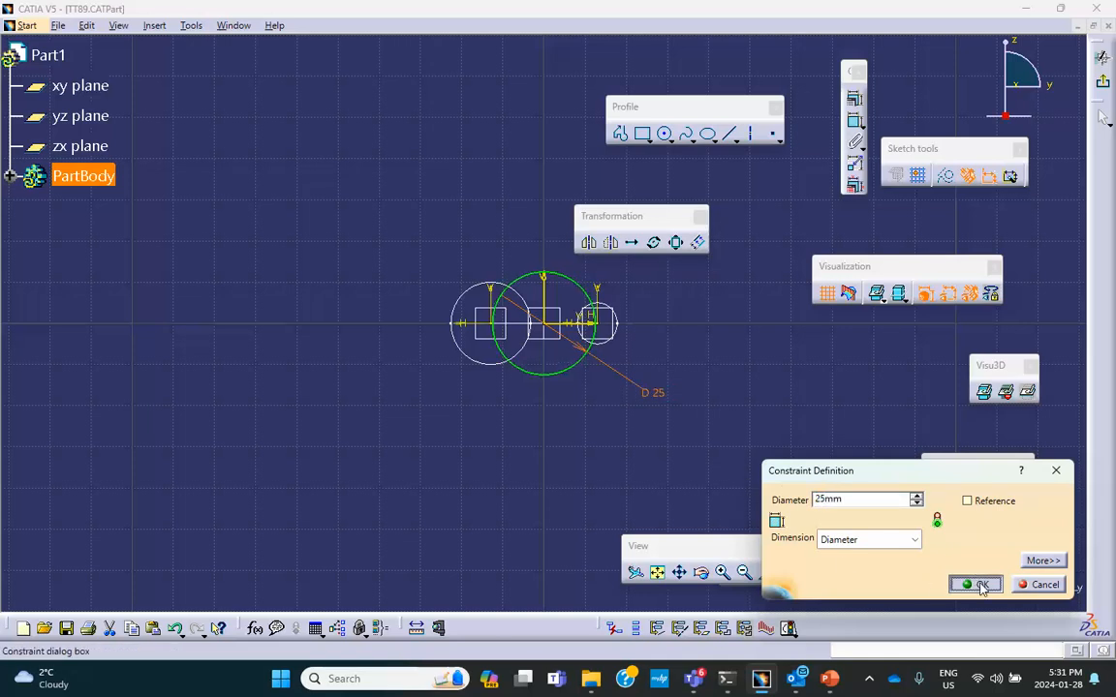
pyautogui.click(981, 585)
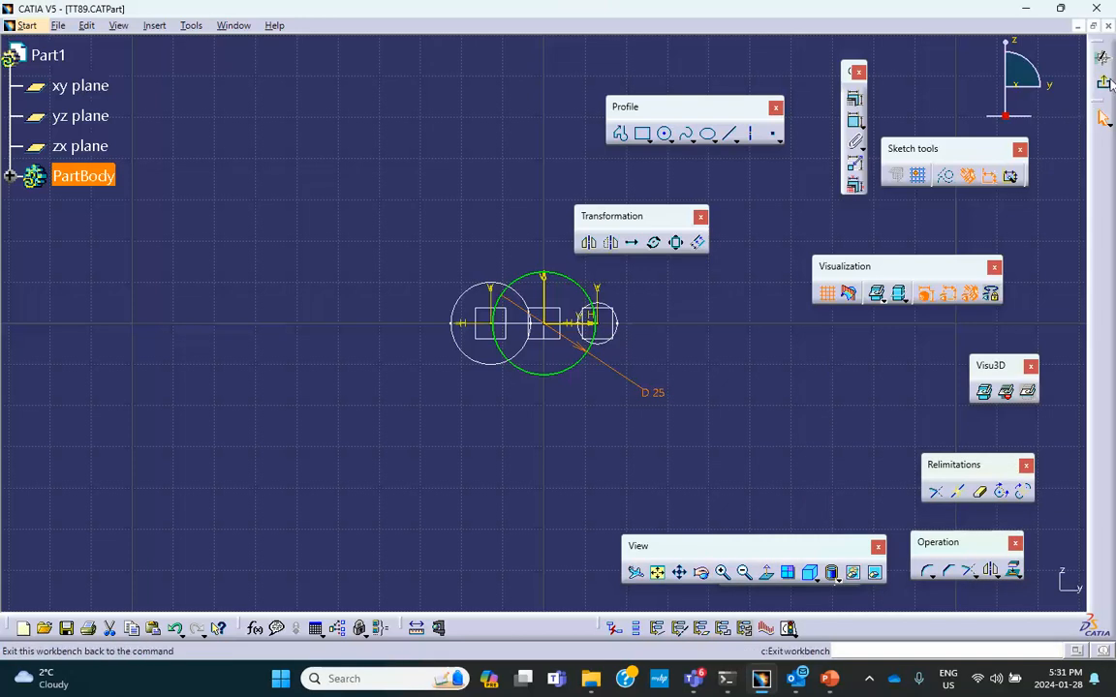
pyautogui.click(1101, 117)
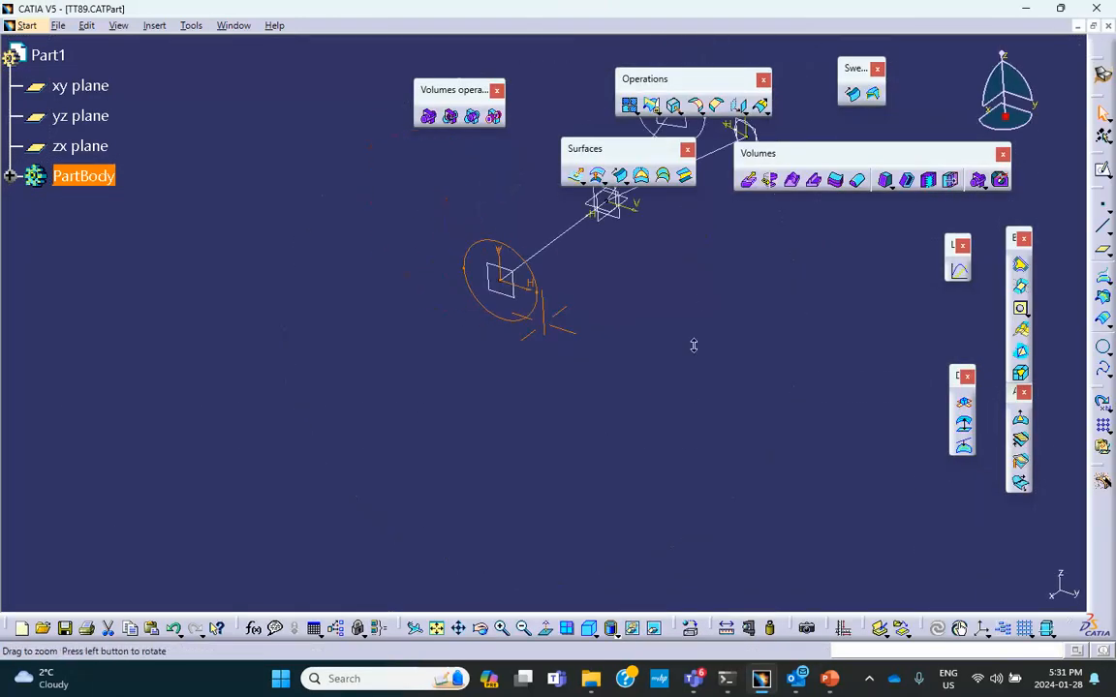
# Check the extrusion length on slide 21 in PowerPoint, then extrude the 20 mm circle as a surface 20 mm towards the junction, reversing the direction.
pyautogui.click(828, 680)
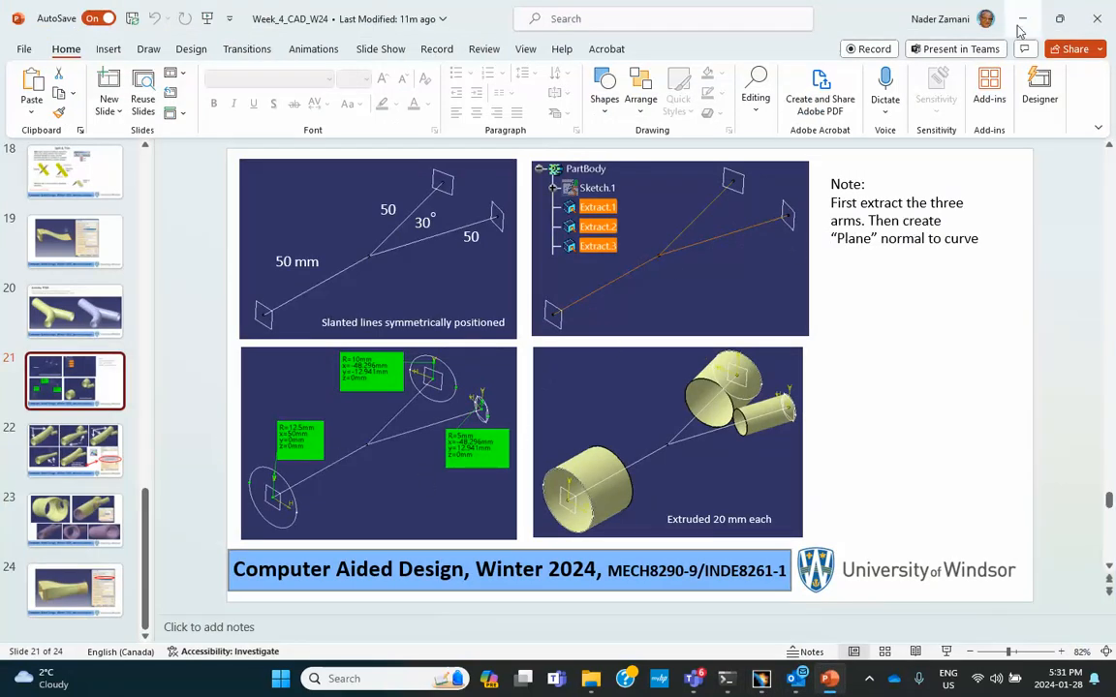
pyautogui.hotkey('alt', 'Tab')
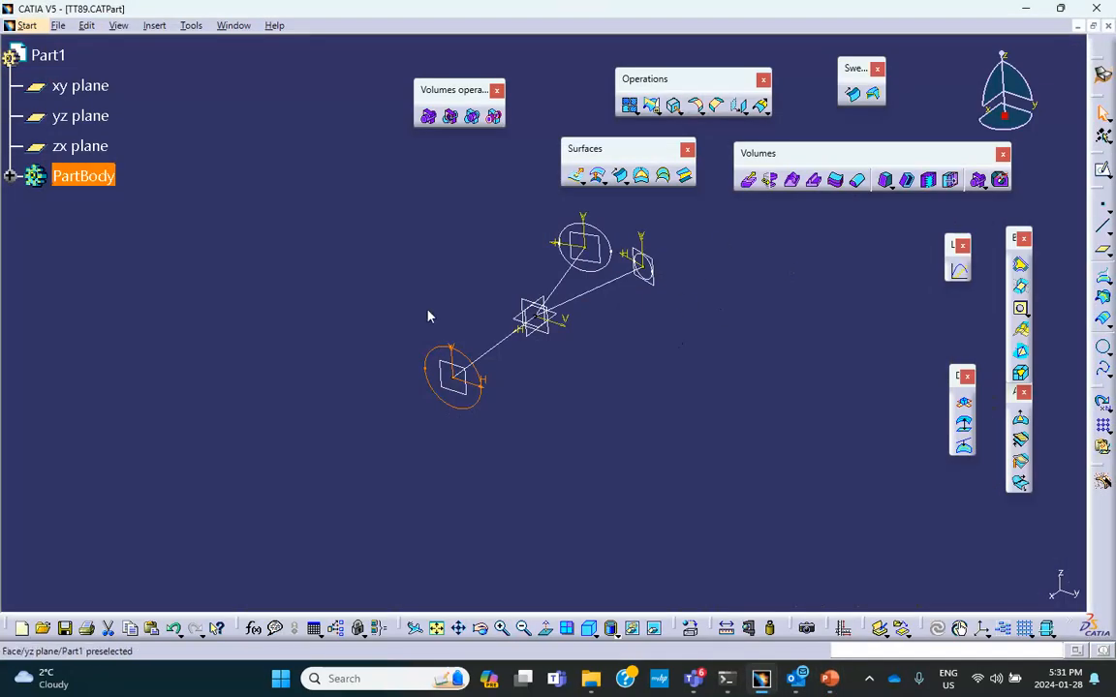
pyautogui.click(396, 286)
pyautogui.click(576, 175)
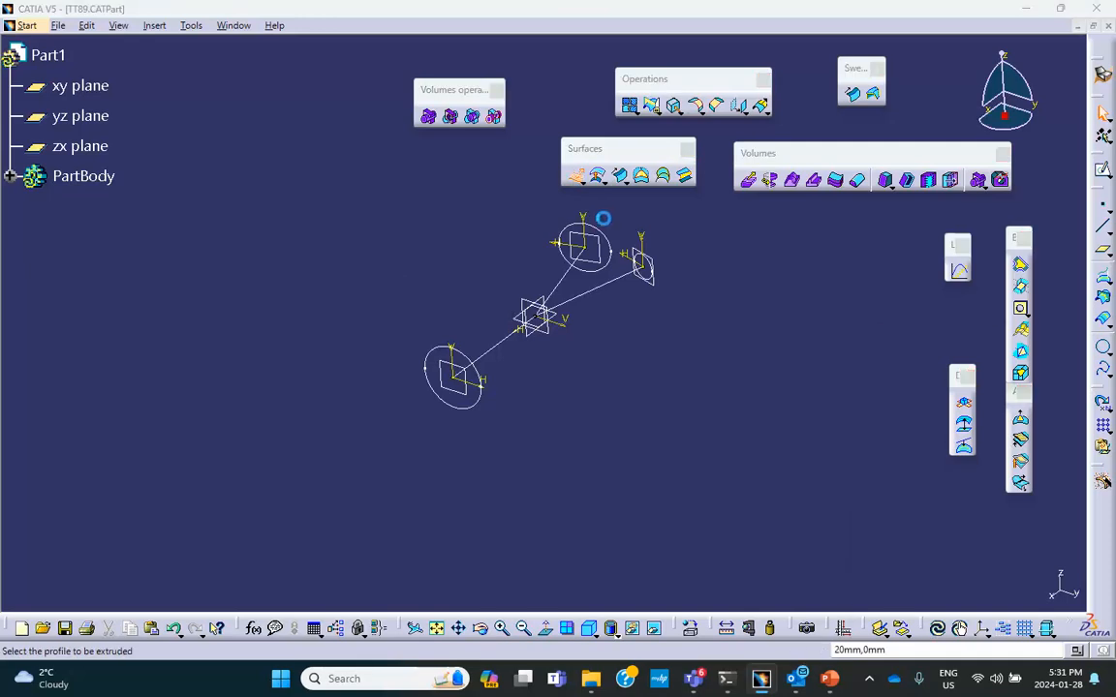
pyautogui.click(582, 226)
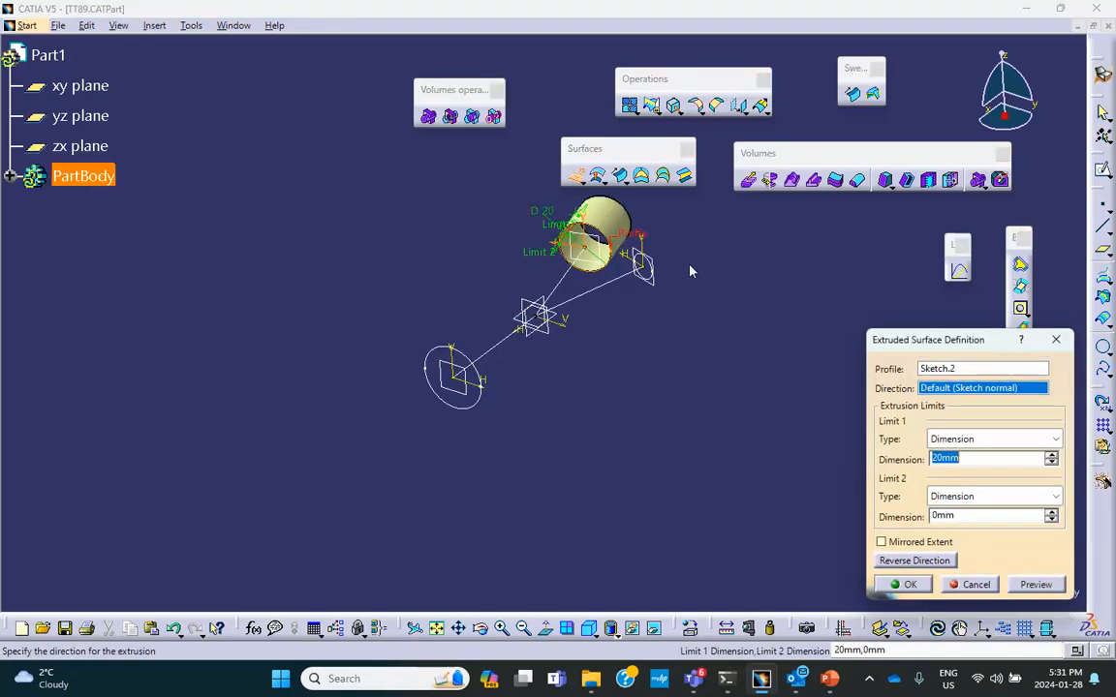
pyautogui.click(900, 560)
pyautogui.click(902, 584)
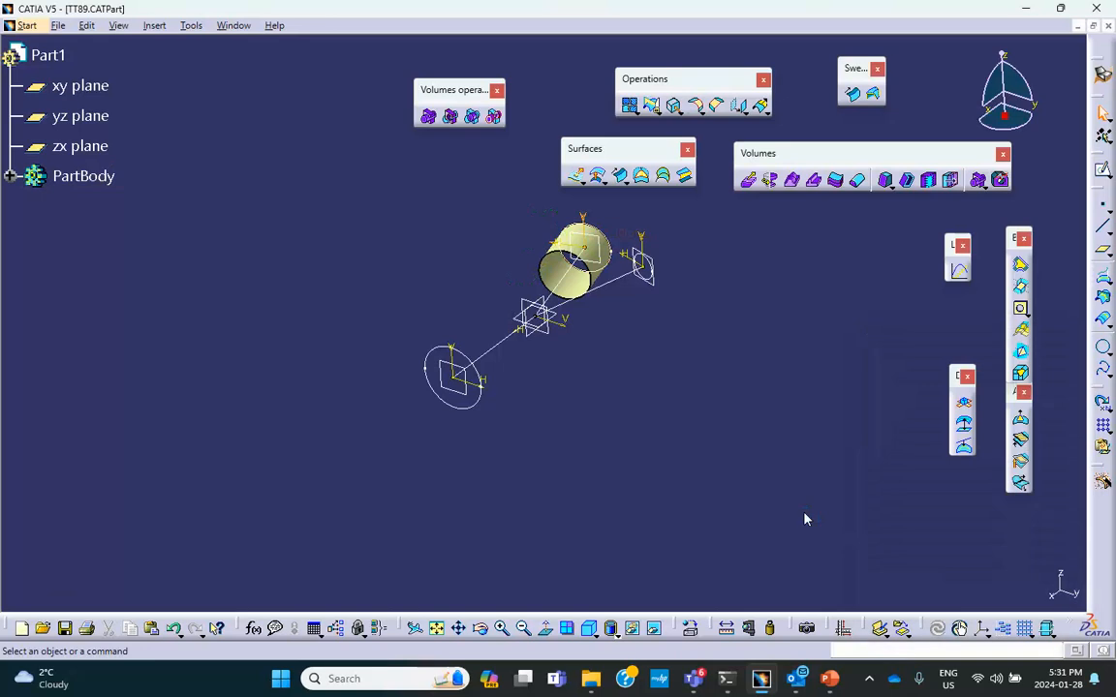
# Extrude the 10 mm circle on the lower slanted arm as a surface 20 mm towards the junction, reversing the direction.
pyautogui.click(575, 175)
pyautogui.click(650, 266)
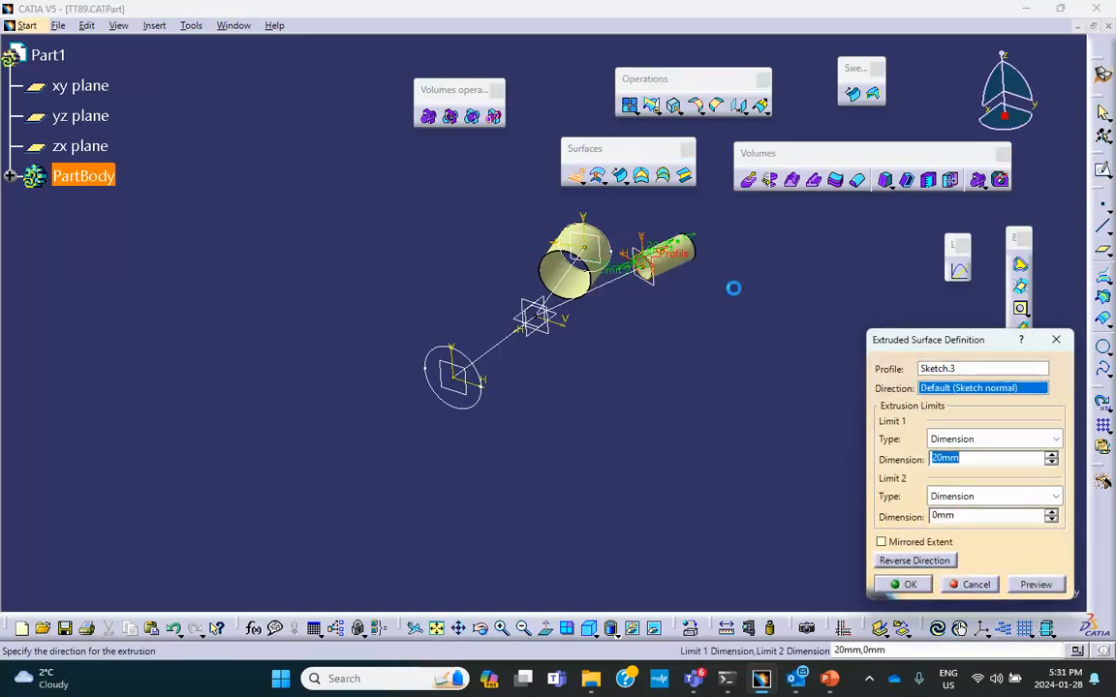
pyautogui.click(913, 561)
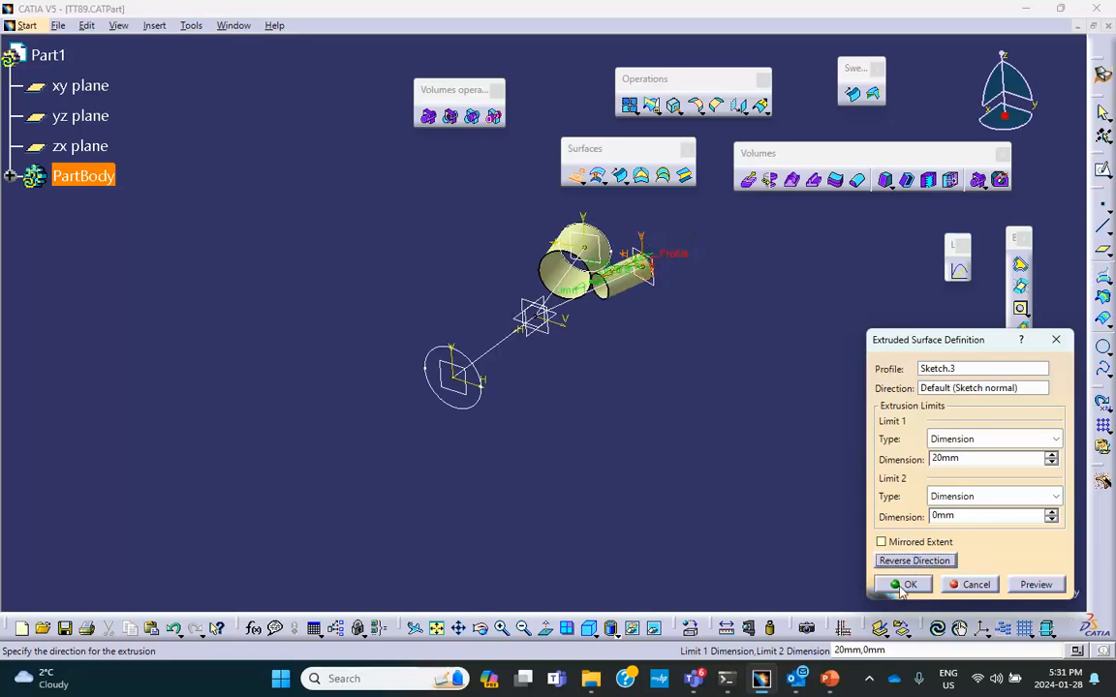
pyautogui.click(898, 584)
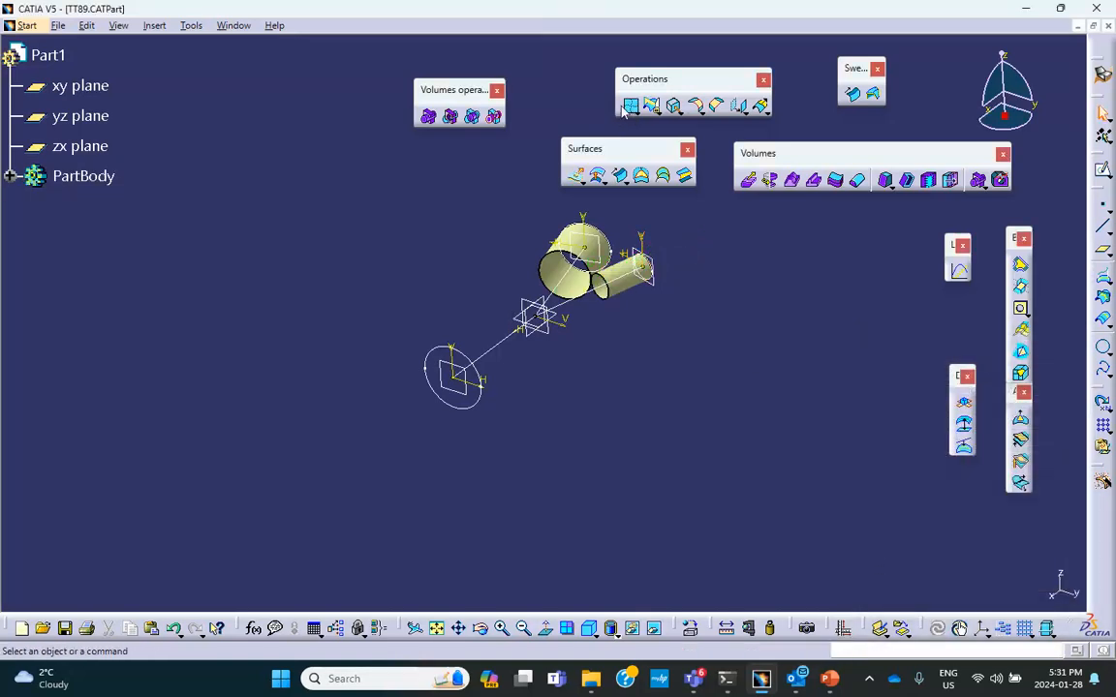
# Extrude the straight arm's 25 mm circle as a surface 20 mm towards the junction, reversing the direction.
pyautogui.click(581, 179)
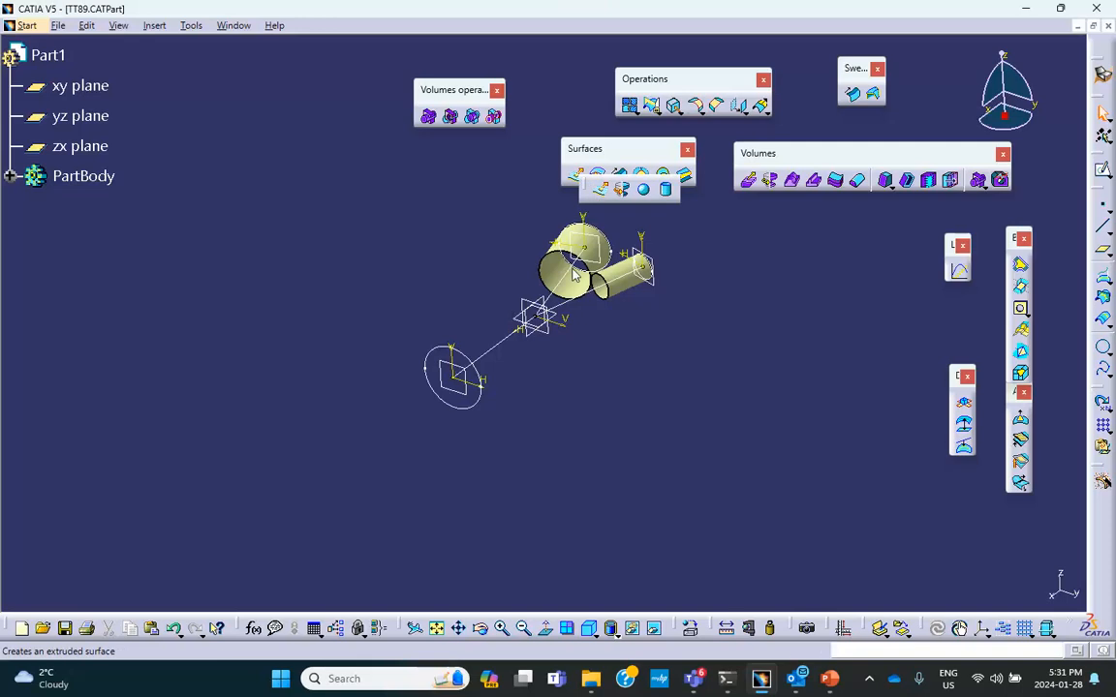
pyautogui.click(597, 191)
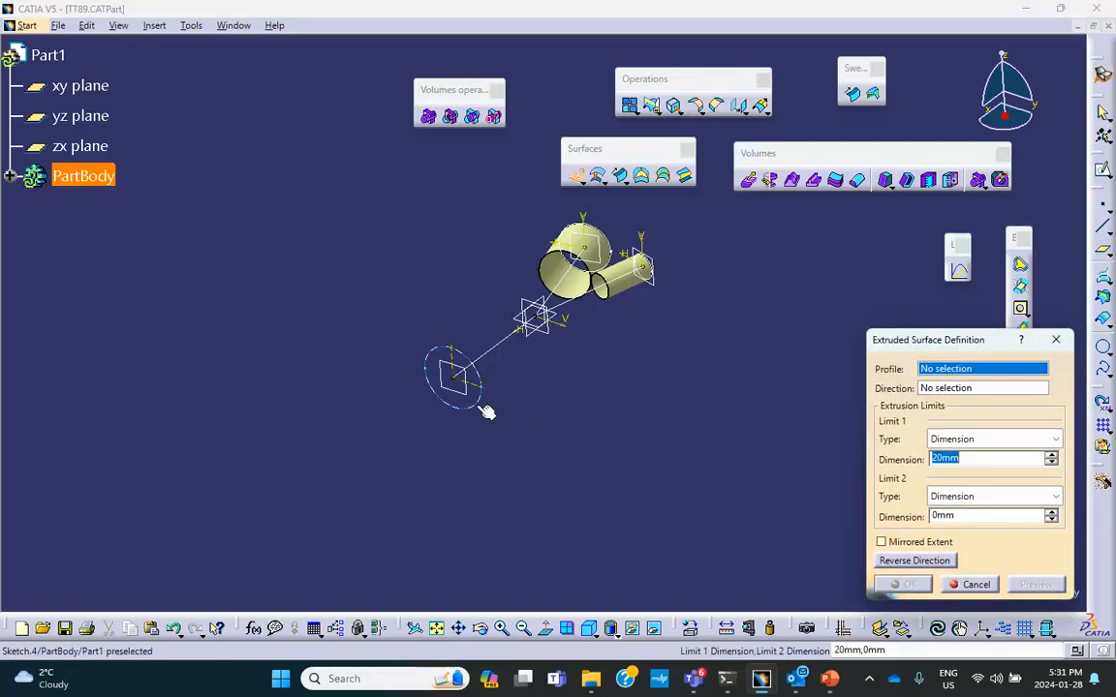
pyautogui.click(483, 408)
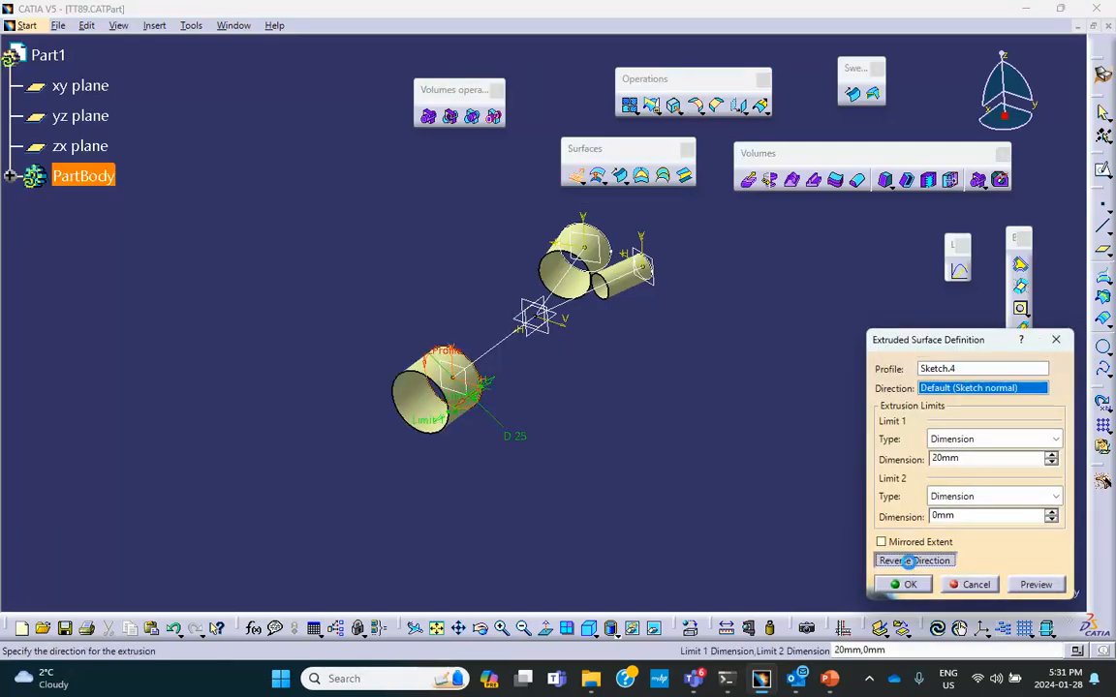
pyautogui.click(910, 561)
pyautogui.click(909, 585)
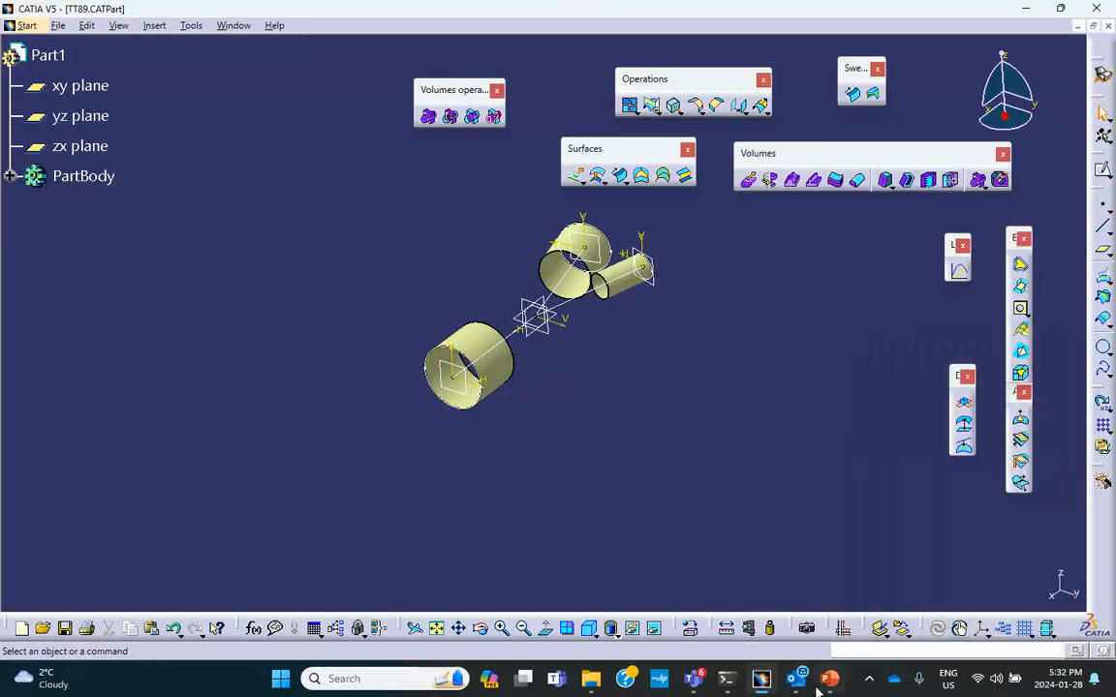
# Check slide 22 in PowerPoint, then blend the facing edges of the straight arm's 25 mm tube and the 20 mm tube, using both extrusions as tangent supports.
pyautogui.click(829, 682)
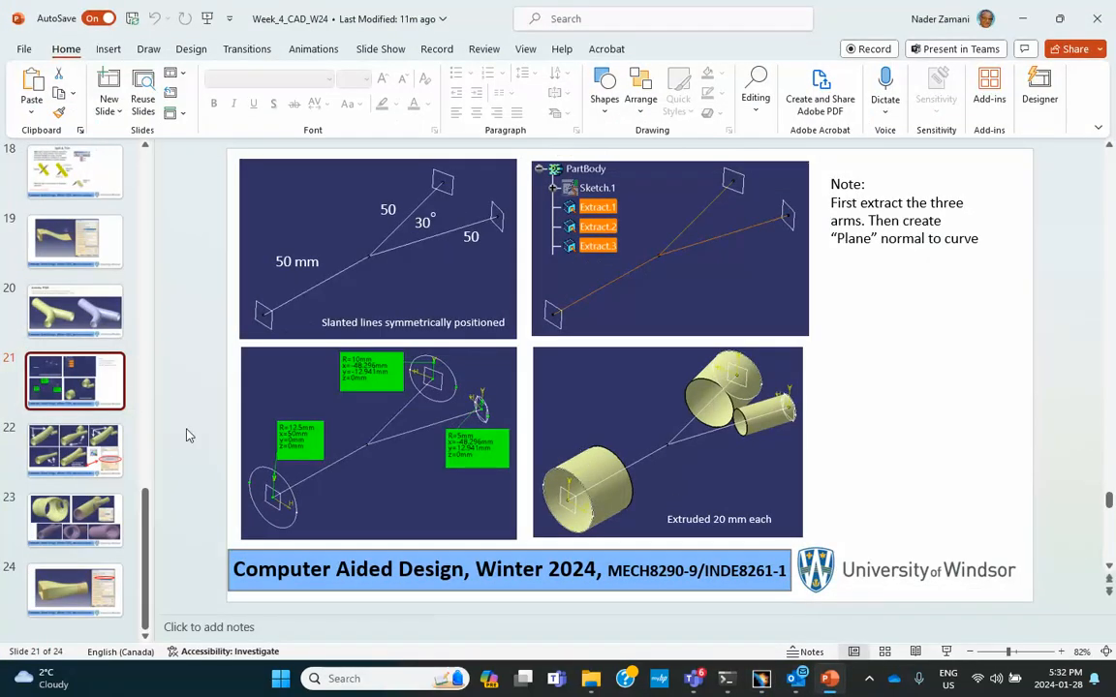
pyautogui.click(81, 477)
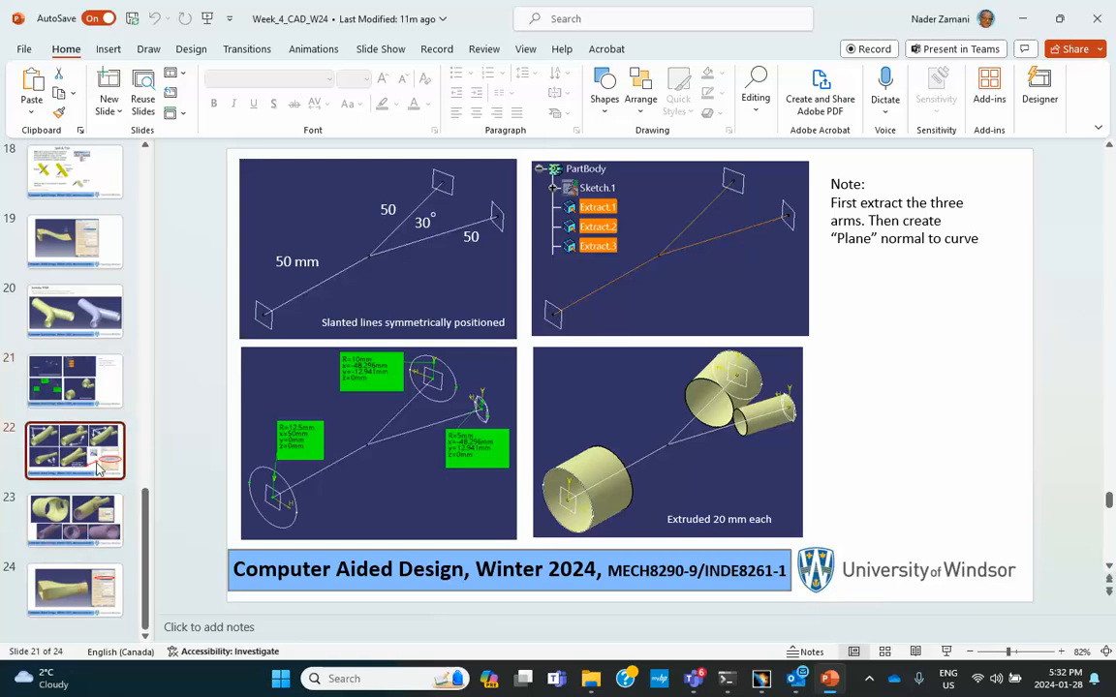
pyautogui.click(1022, 19)
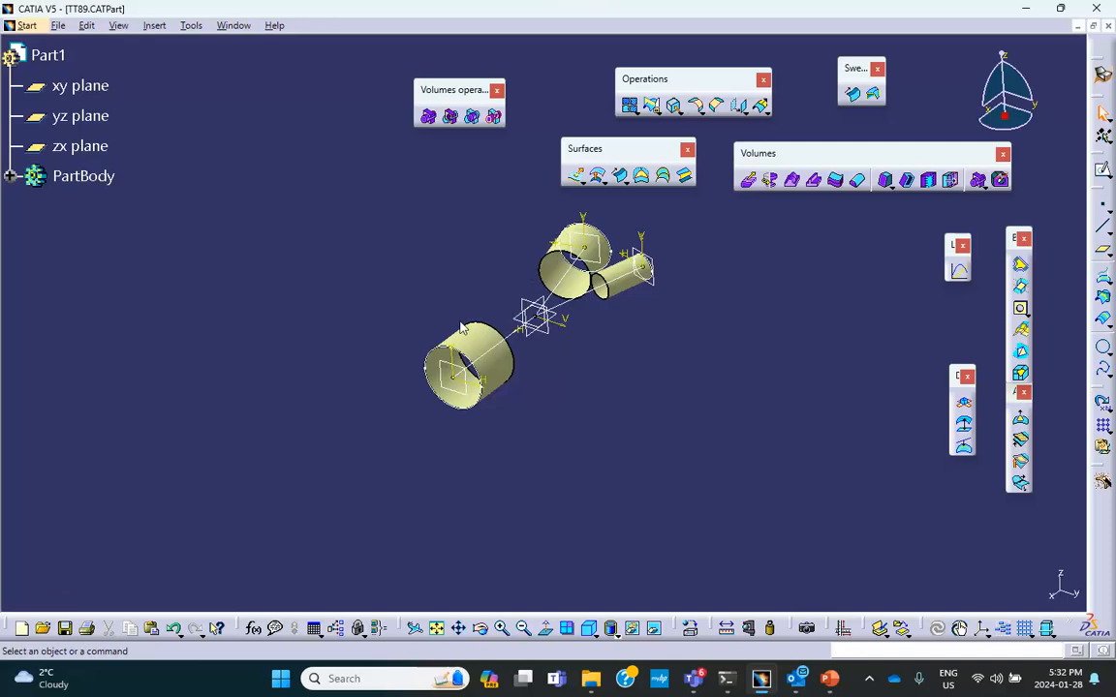
pyautogui.moveTo(727, 235); pyautogui.dragTo(636, 219, button='middle')
pyautogui.click(685, 175)
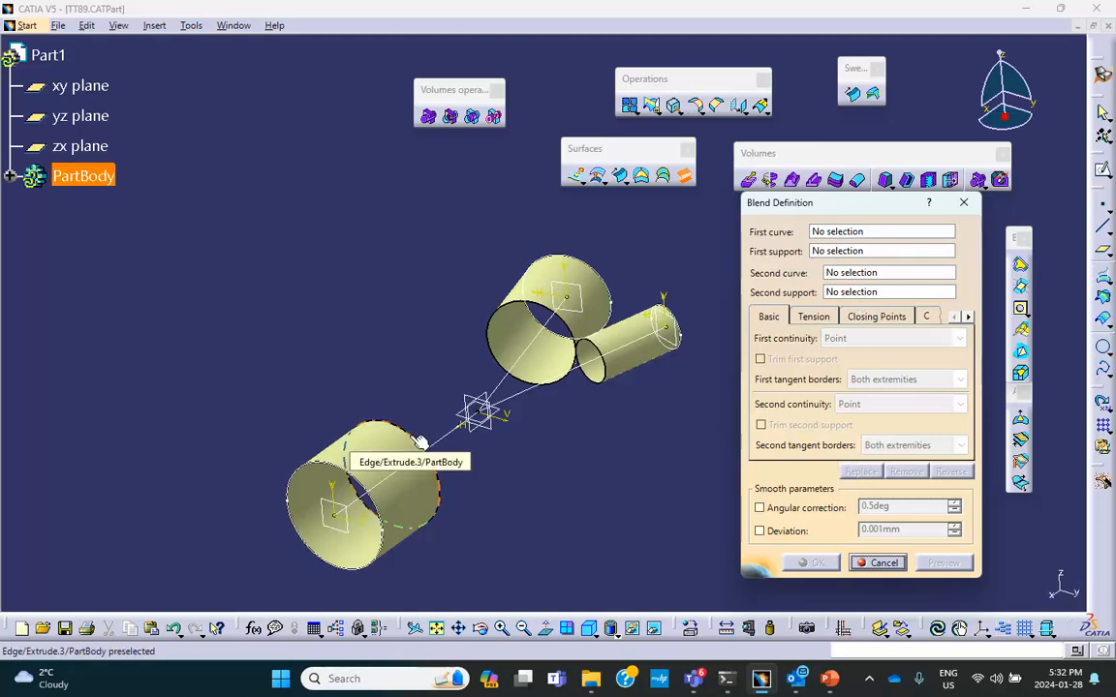
pyautogui.click(349, 448)
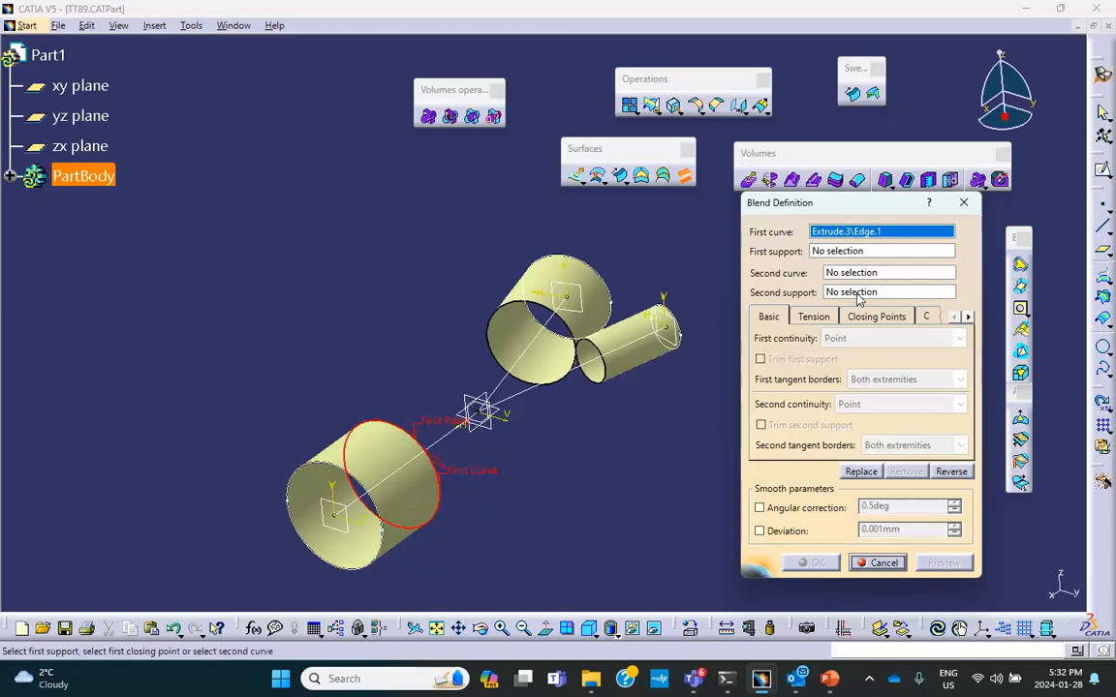
pyautogui.click(339, 458)
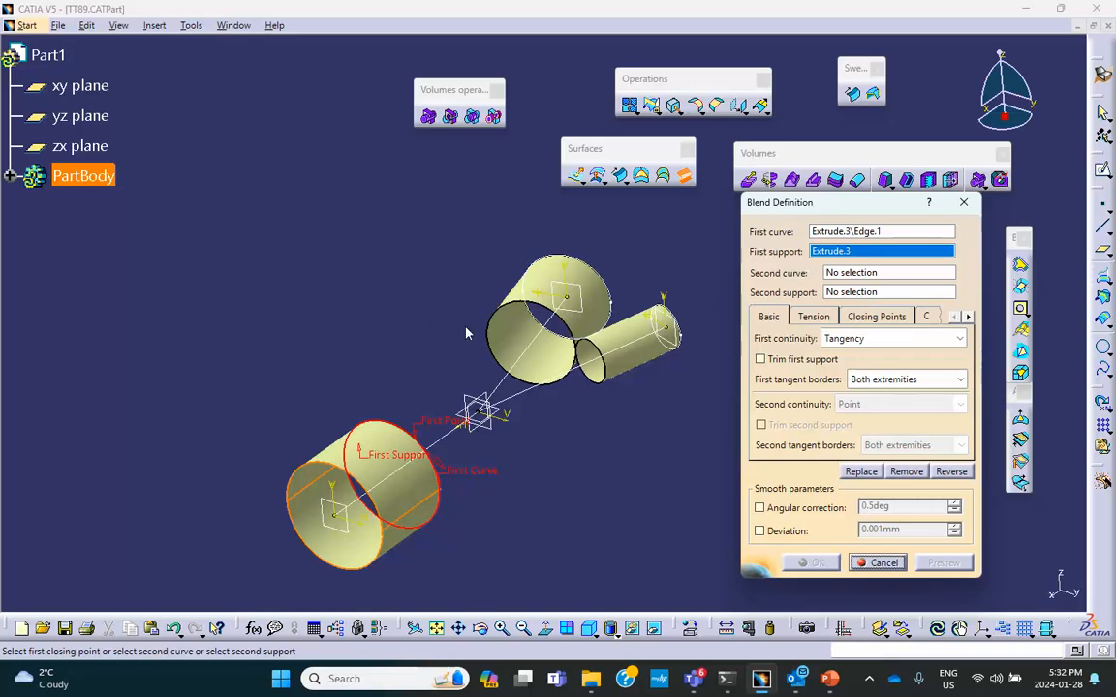
pyautogui.click(495, 336)
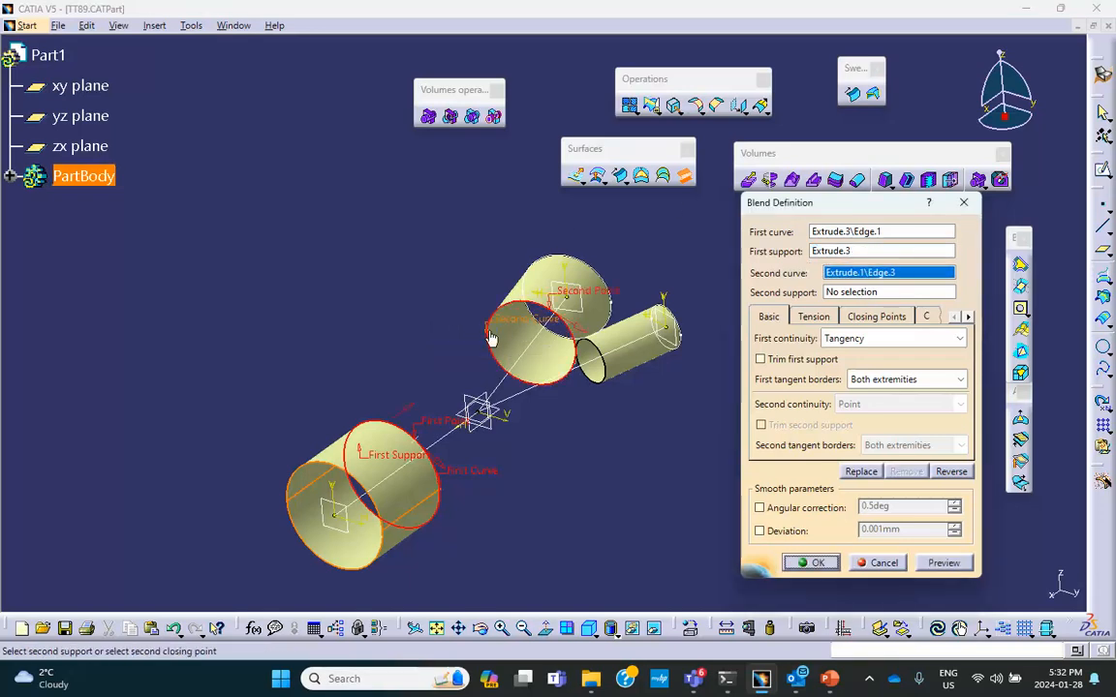
pyautogui.click(495, 258)
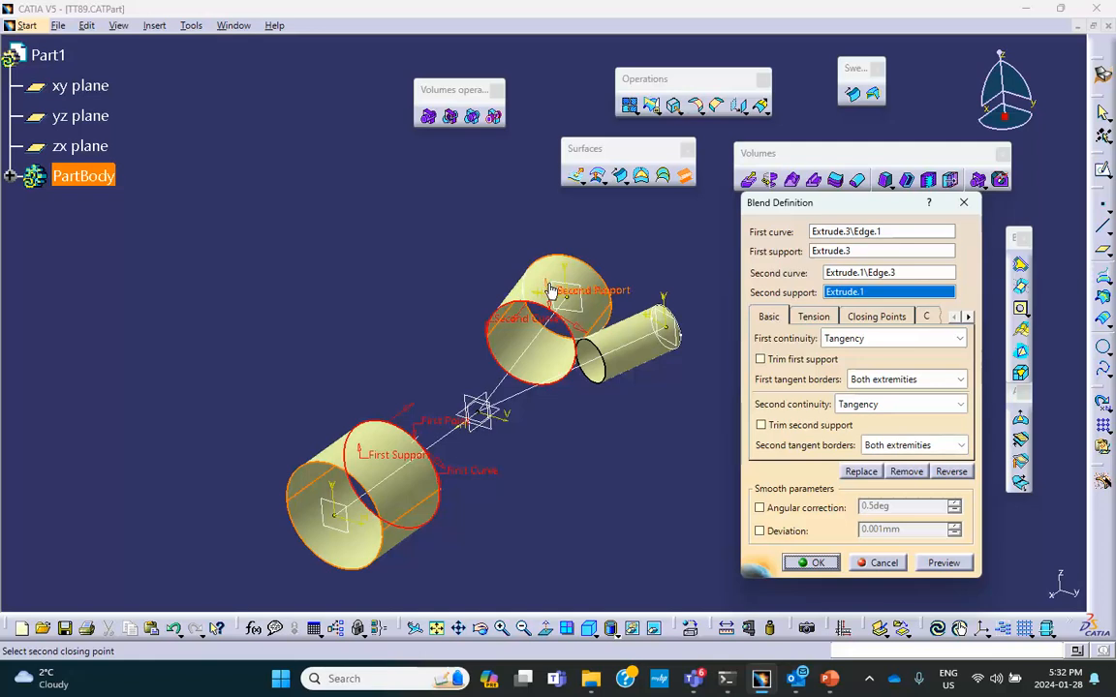
pyautogui.click(943, 562)
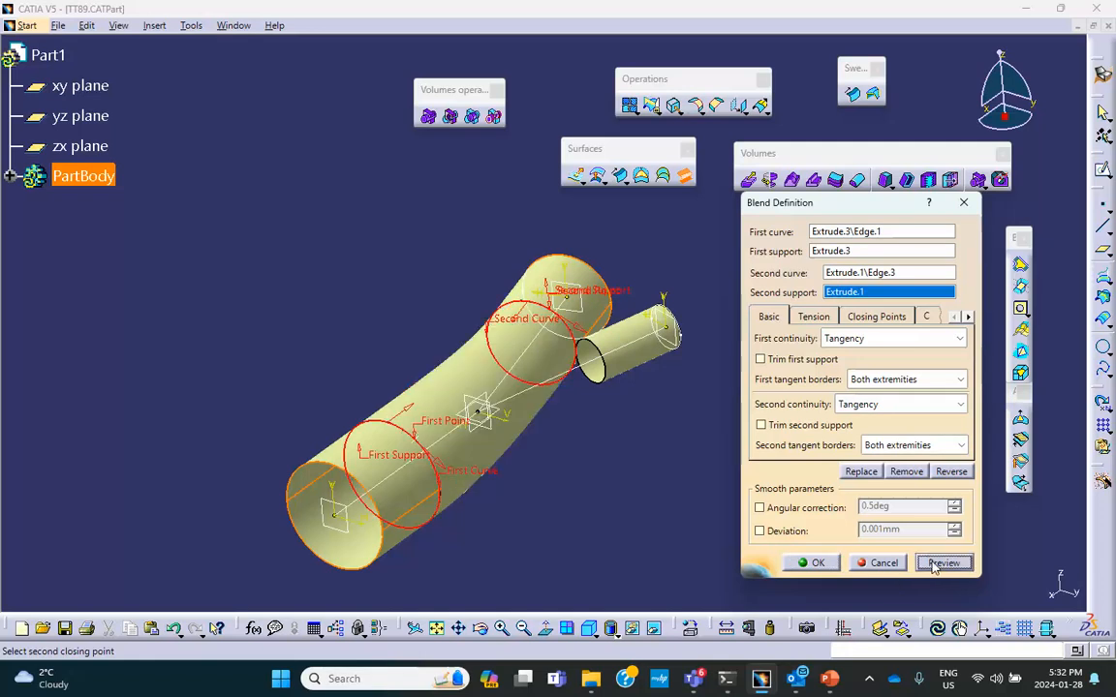
pyautogui.click(818, 563)
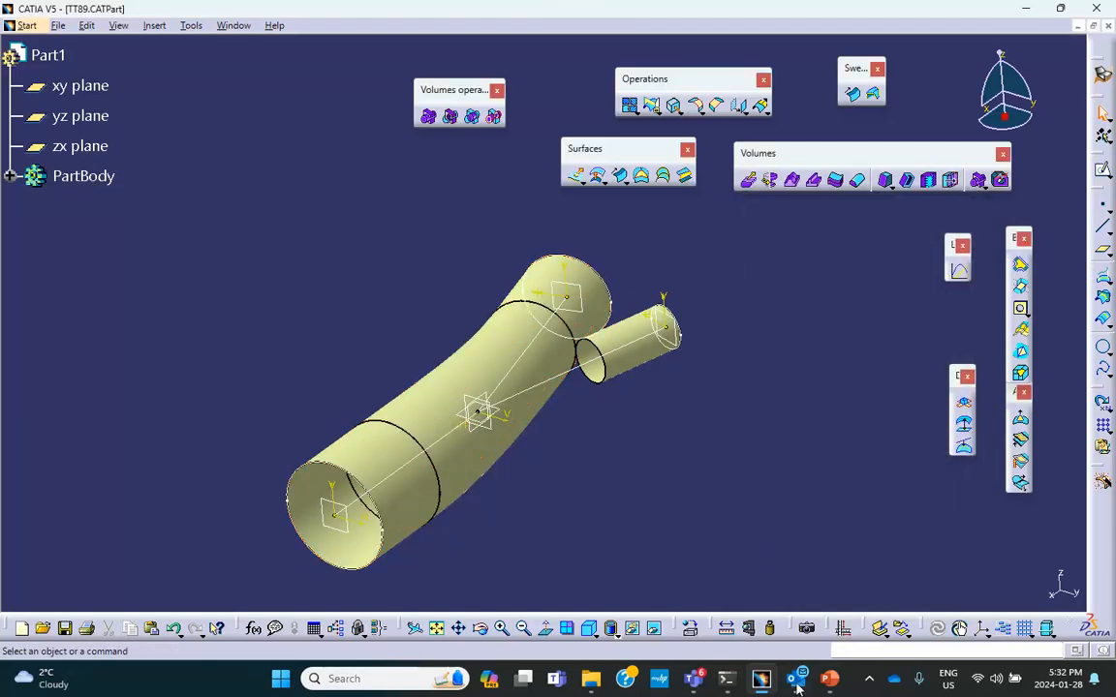
# Check the second blend on slide 22 in PowerPoint, then hide the Blend.1 surface in CATIA.
pyautogui.click(830, 679)
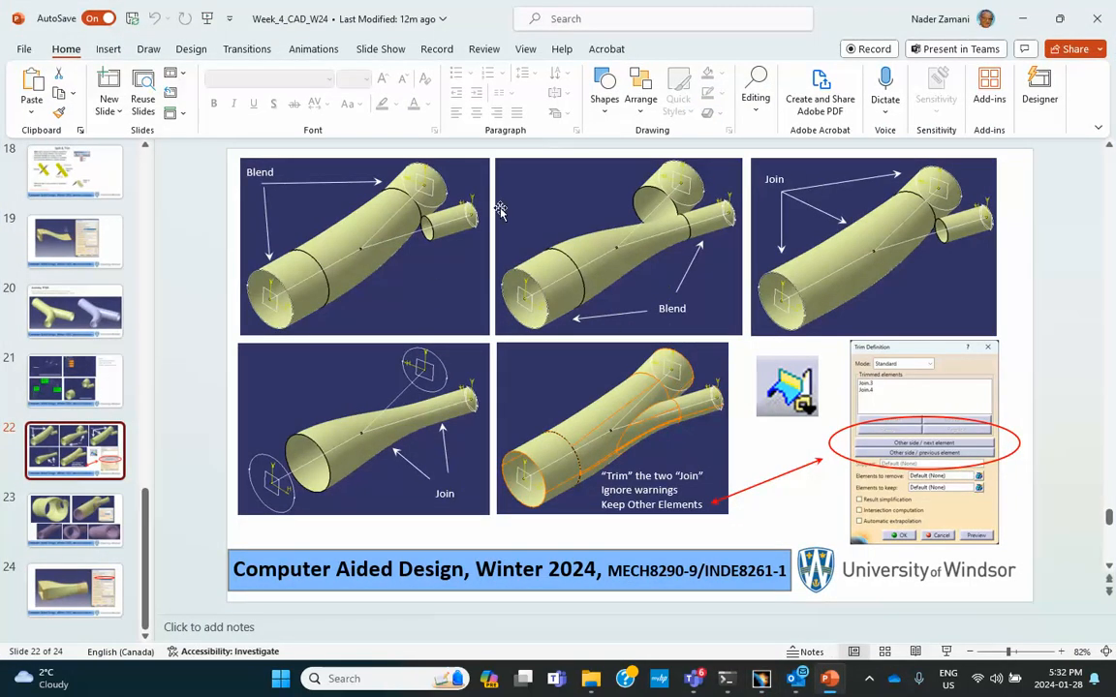
pyautogui.click(1021, 19)
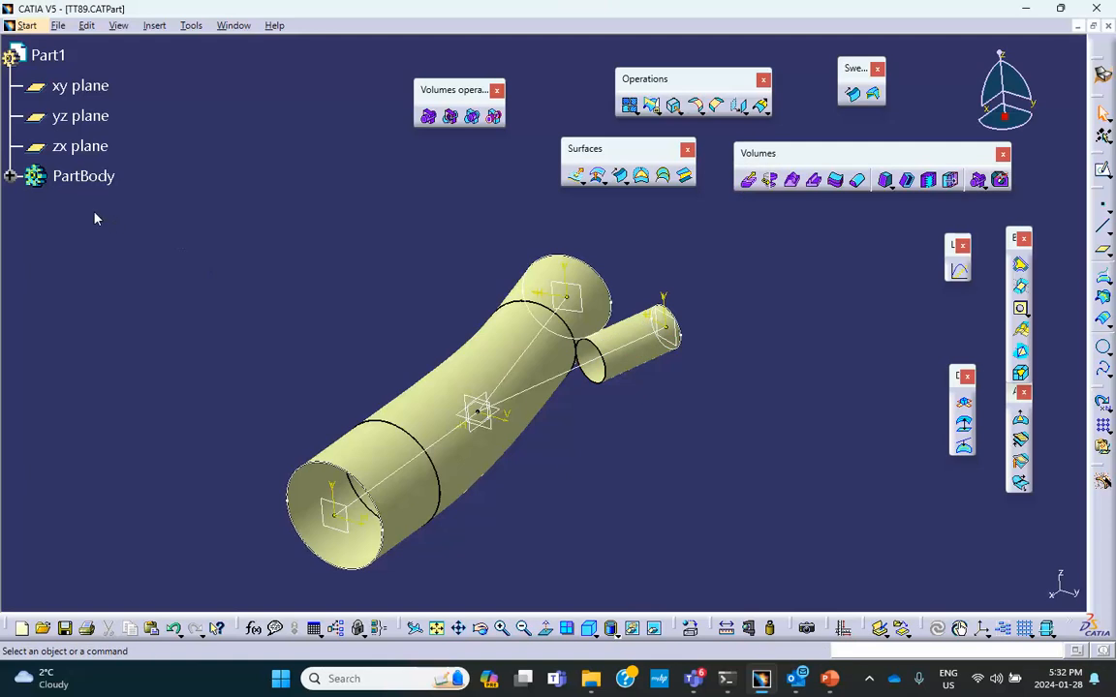
pyautogui.click(8, 178)
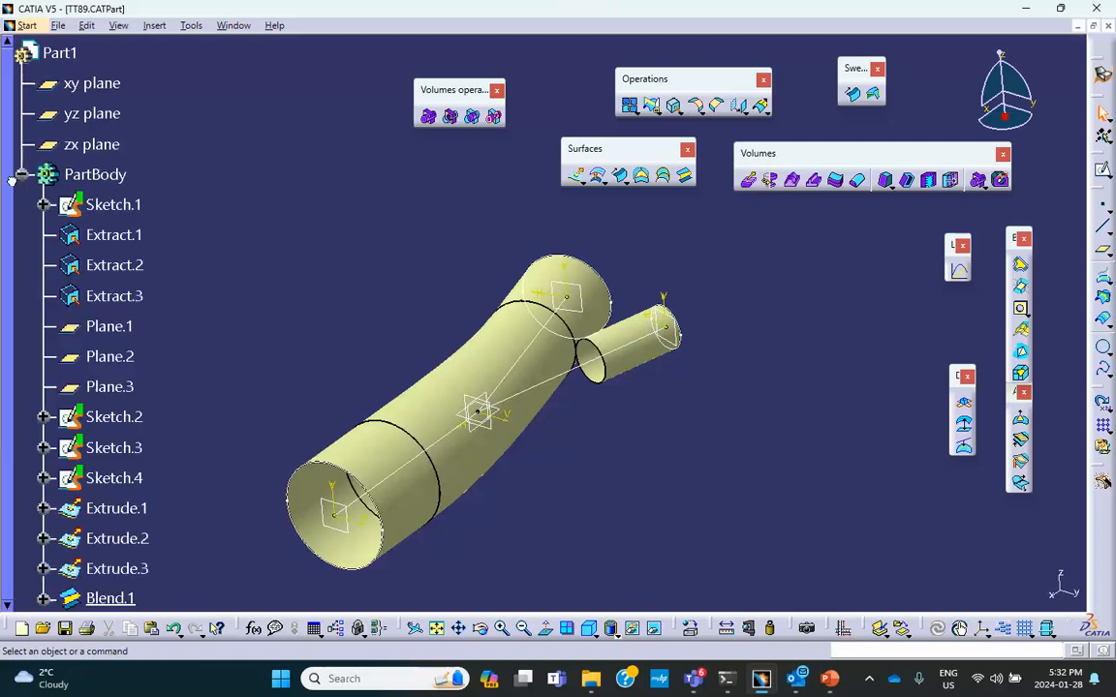
pyautogui.scroll(-5, 155, 280)
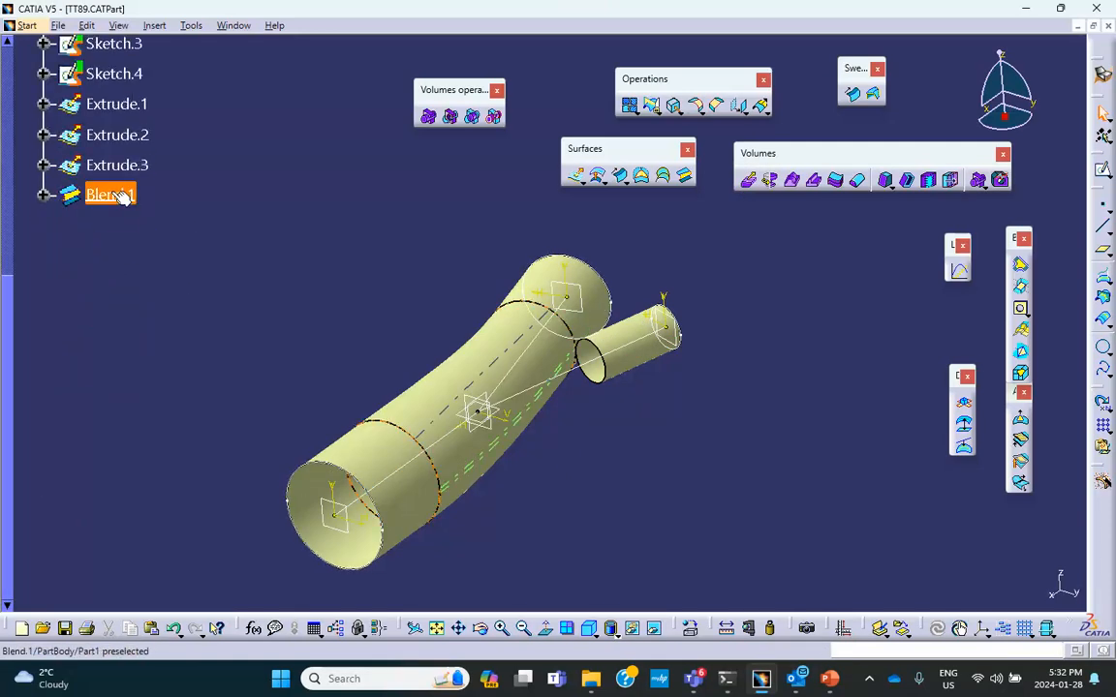
pyautogui.rightClick(121, 197)
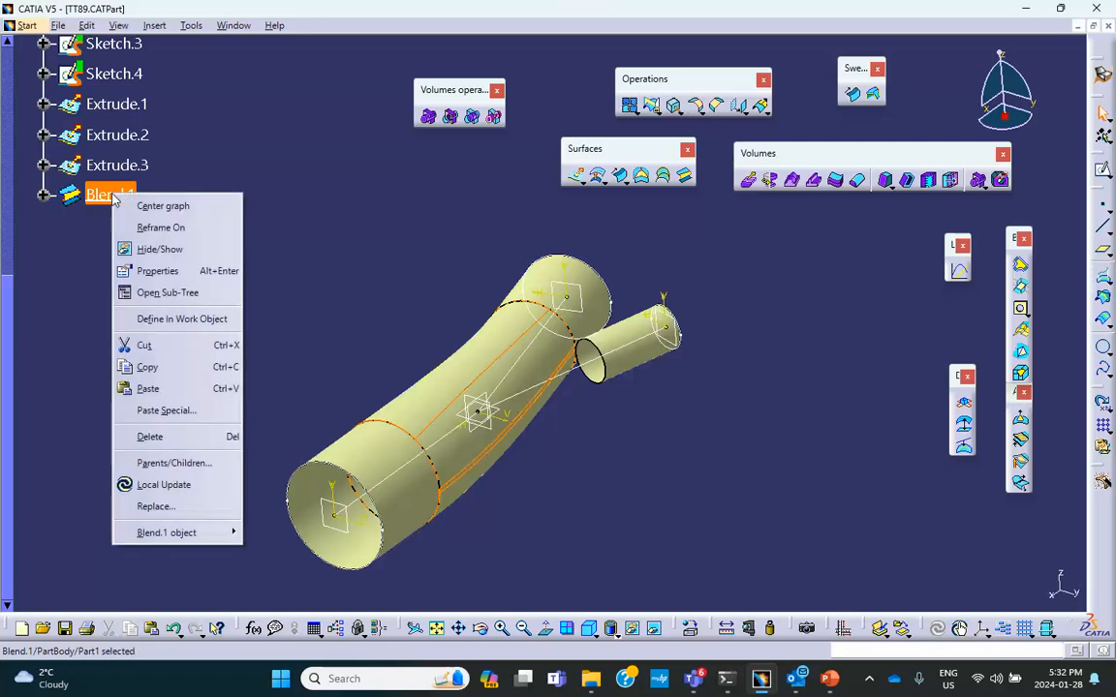
pyautogui.click(145, 251)
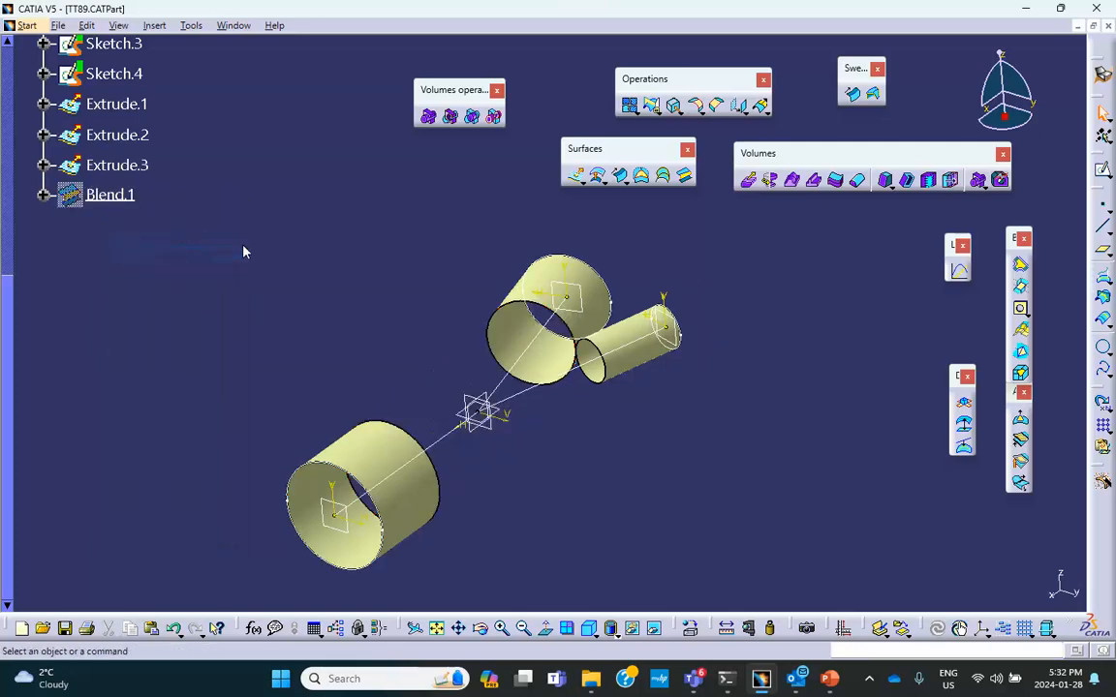
# Blend the facing edges of the 10 mm tube and the straight arm's 25 mm tube, using both extrusions as tangent supports.
pyautogui.click(682, 179)
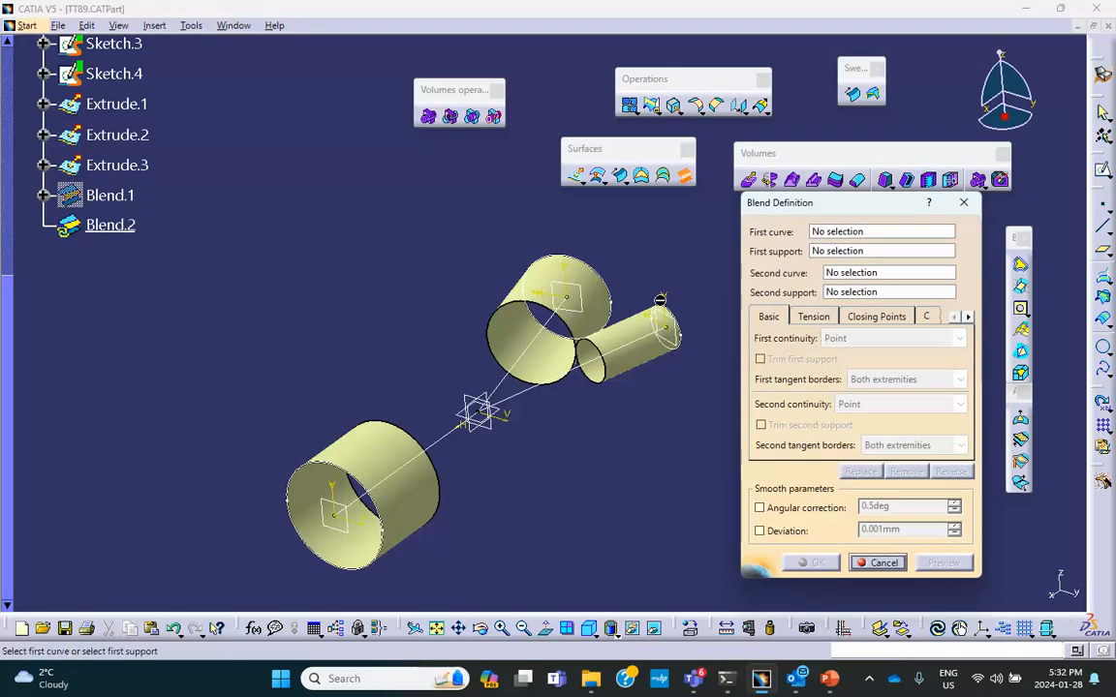
pyautogui.click(608, 369)
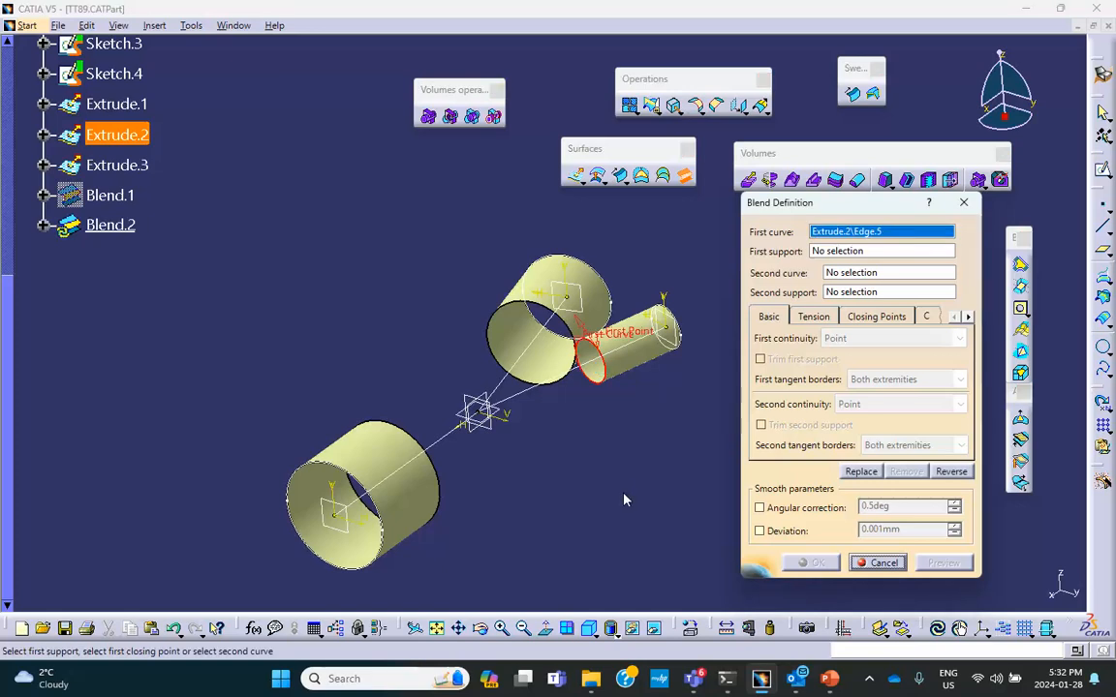
pyautogui.click(634, 344)
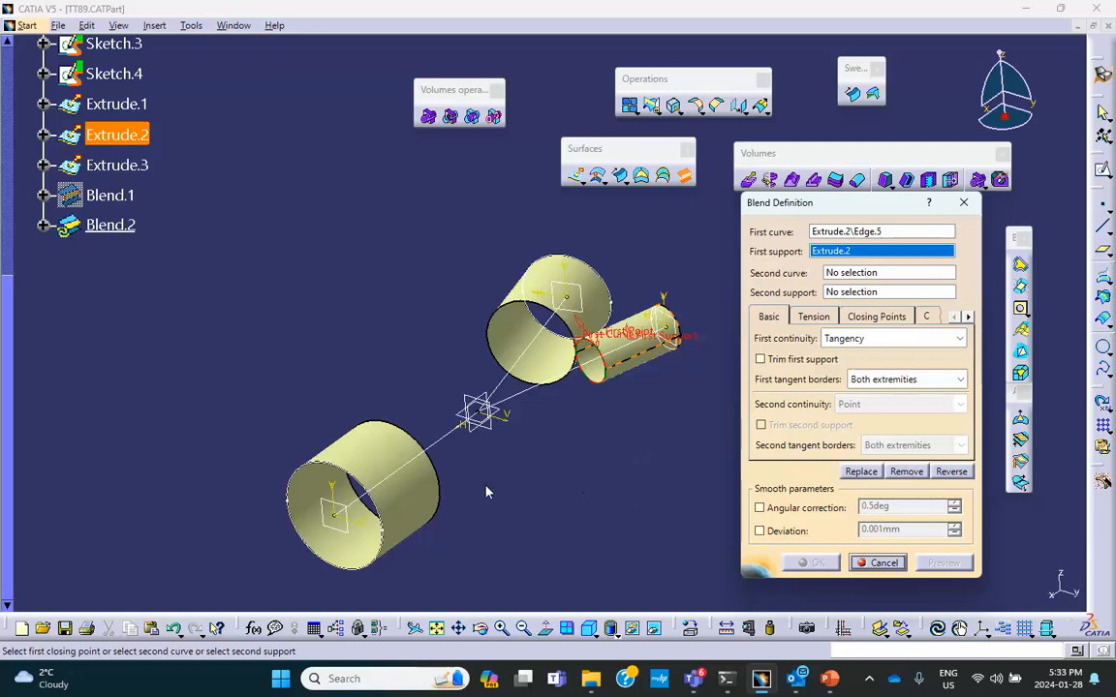
pyautogui.click(437, 478)
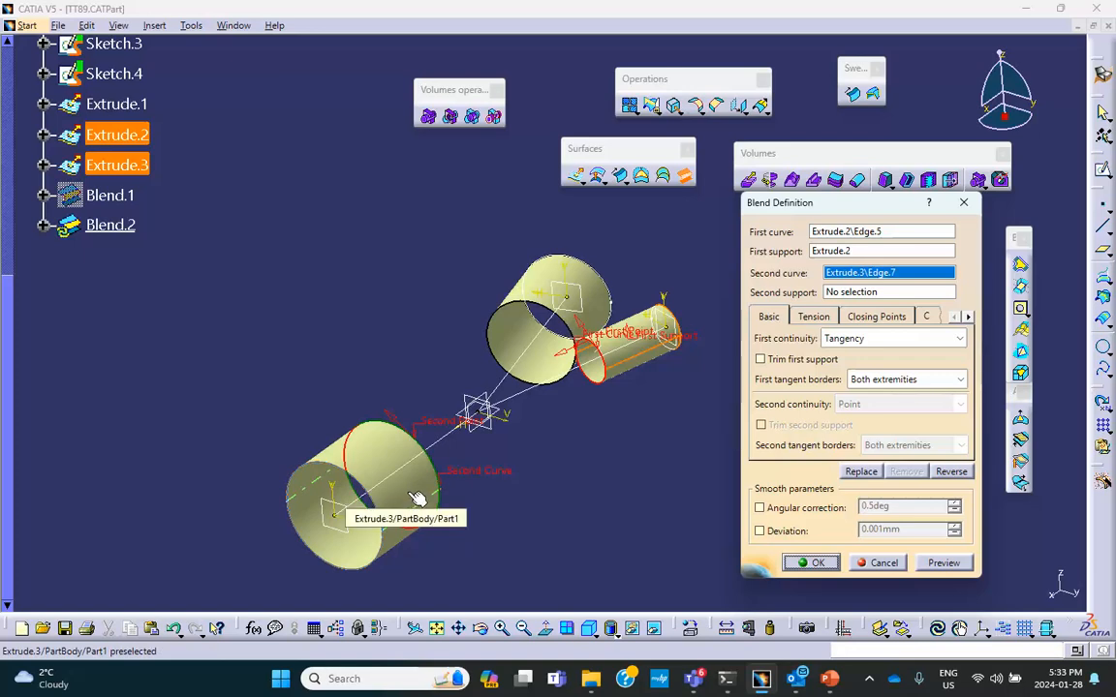
pyautogui.click(414, 499)
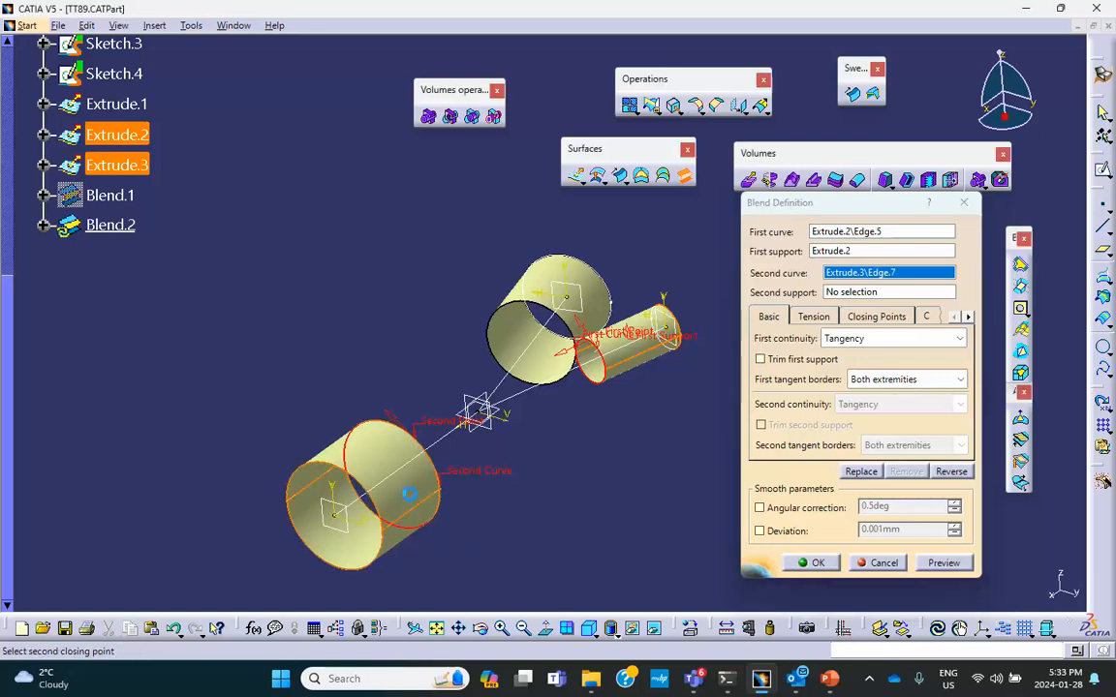
pyautogui.click(812, 563)
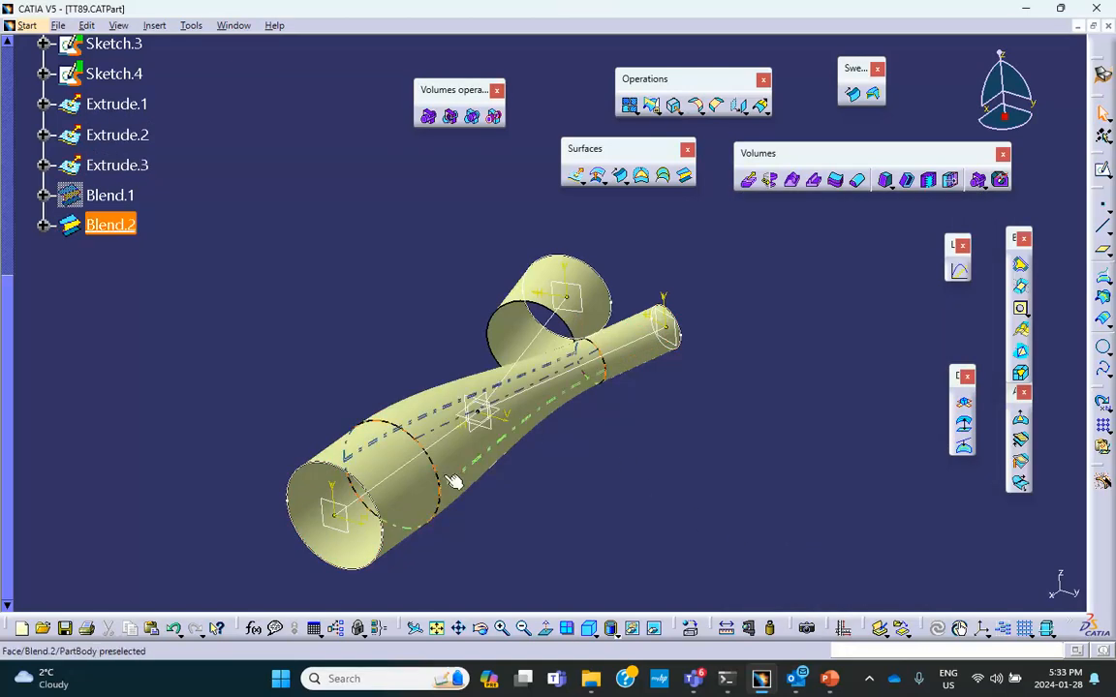
# Check the join stage on slide 22 in PowerPoint, then hide Blend.2 and show Blend.1 in CATIA.
pyautogui.click(829, 679)
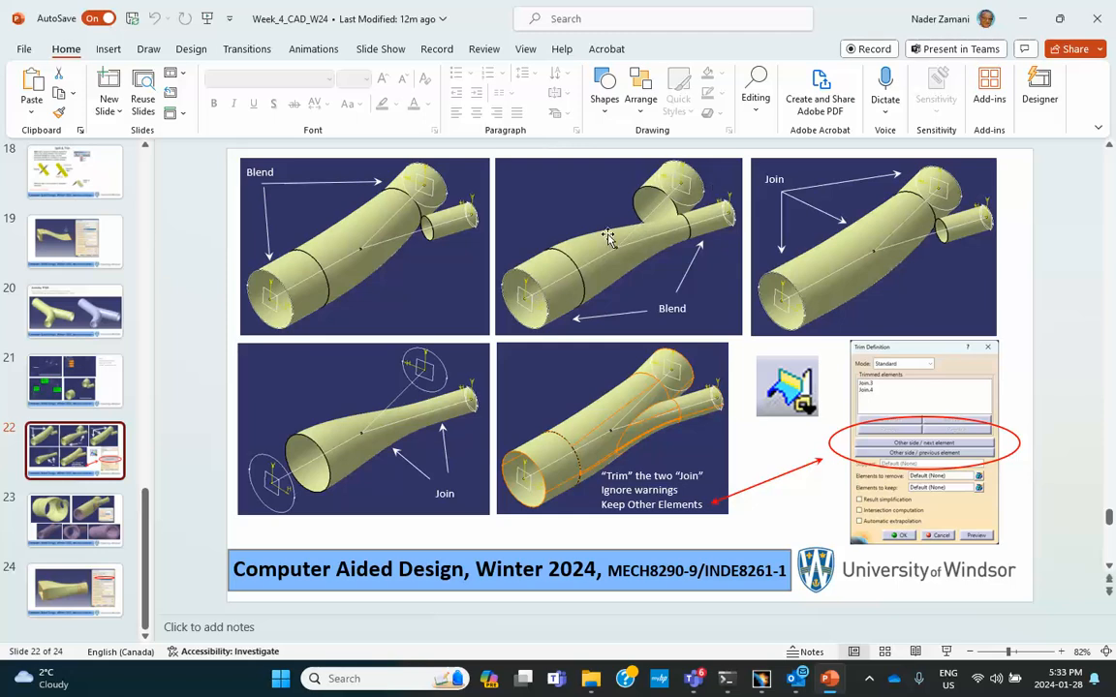
pyautogui.click(1021, 19)
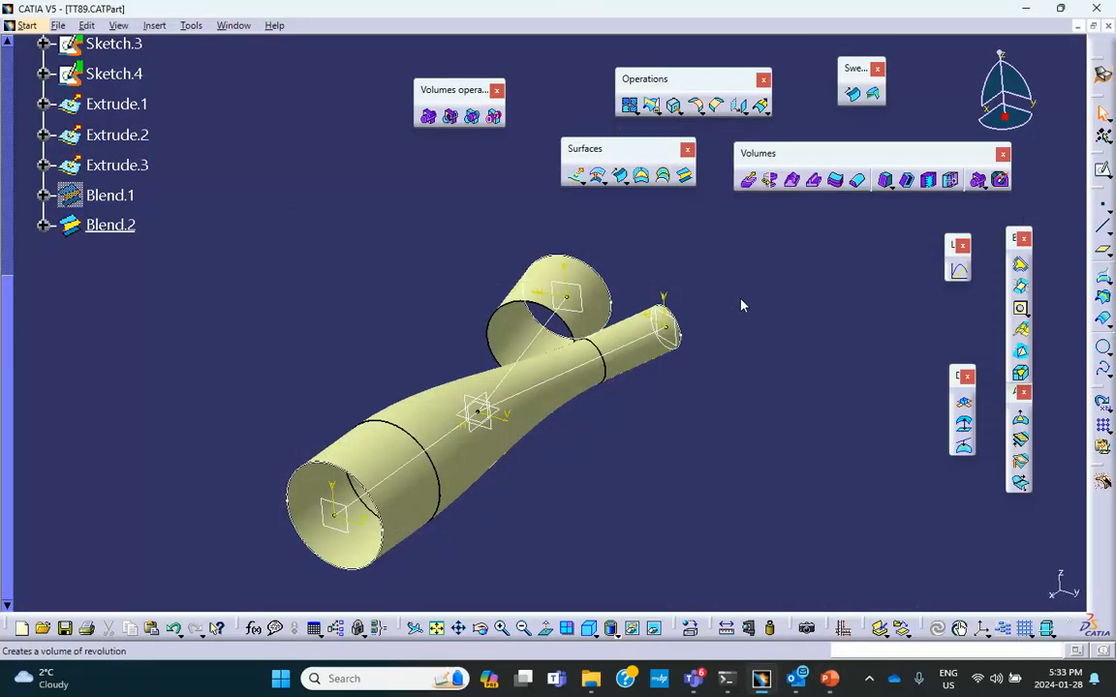
pyautogui.rightClick(117, 224)
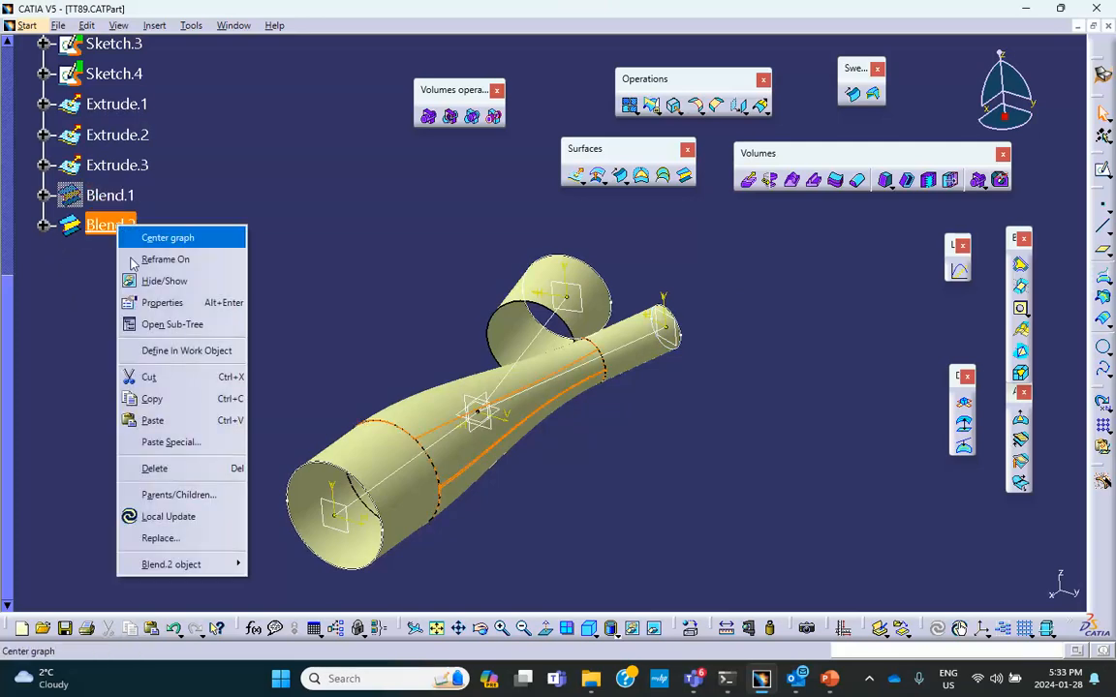
pyautogui.click(145, 283)
pyautogui.rightClick(120, 200)
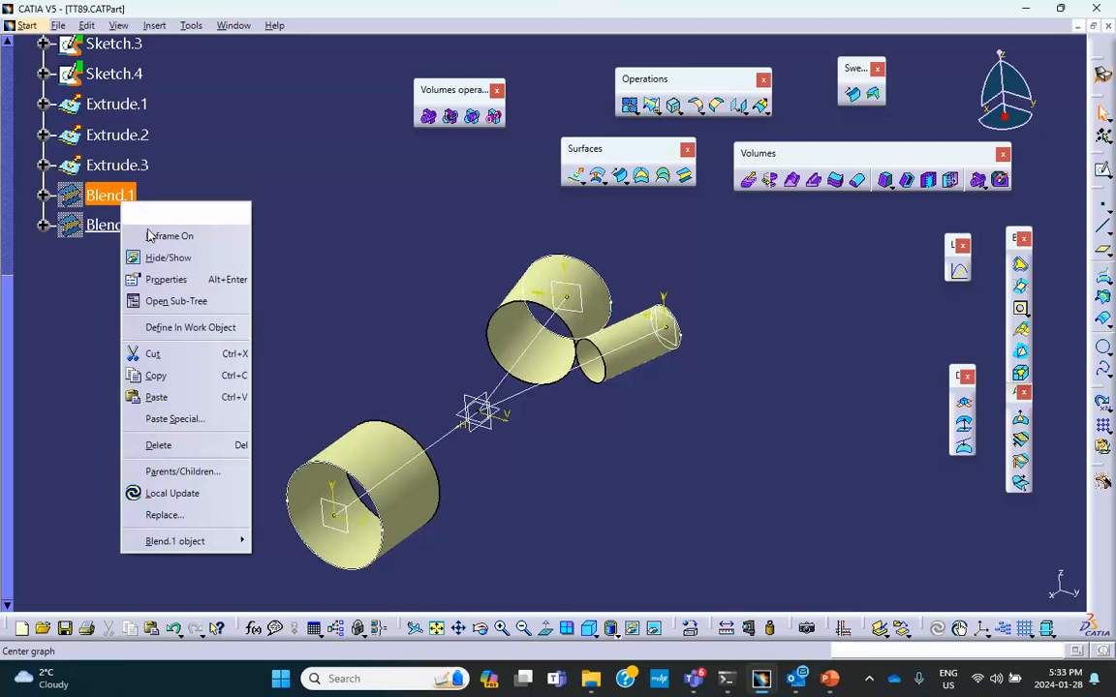
pyautogui.click(178, 260)
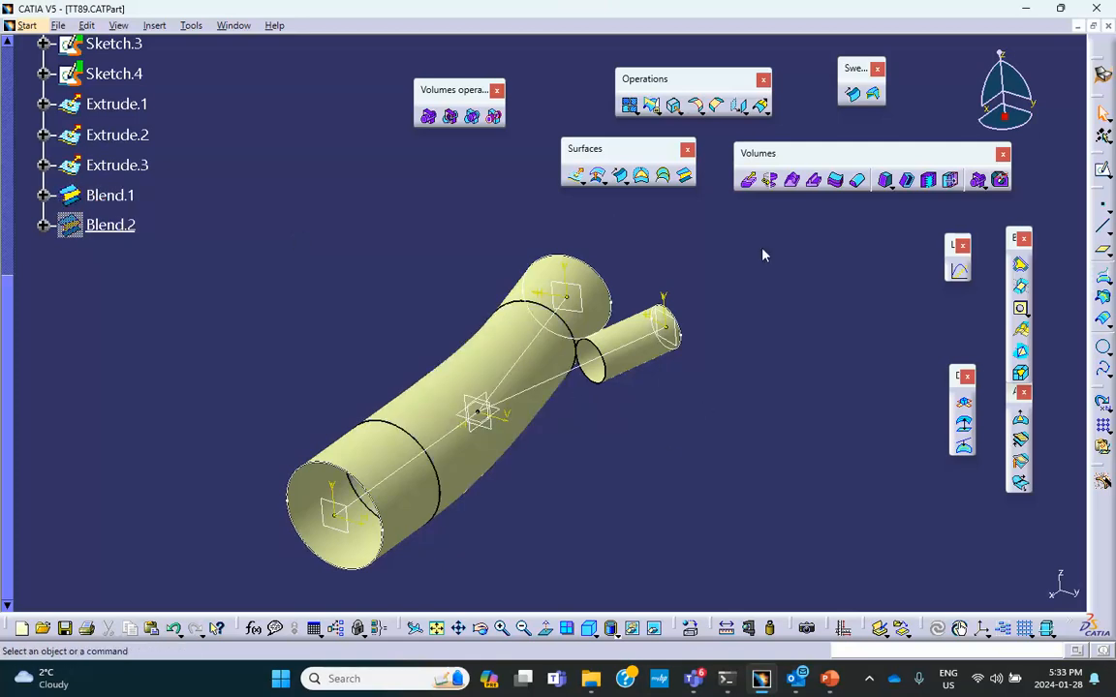
# Join Extrude.1, Blend.1 and Extrude.3 into one surface with a merging distance of 0.001 mm.
pyautogui.click(630, 105)
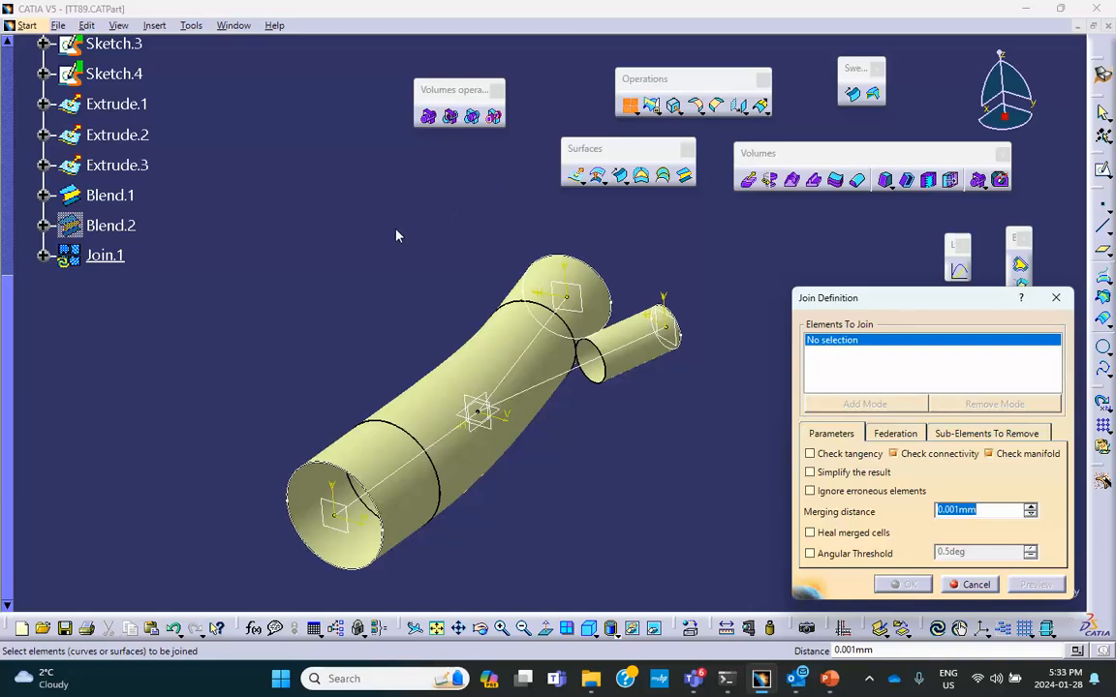
pyautogui.click(552, 274)
pyautogui.click(404, 428)
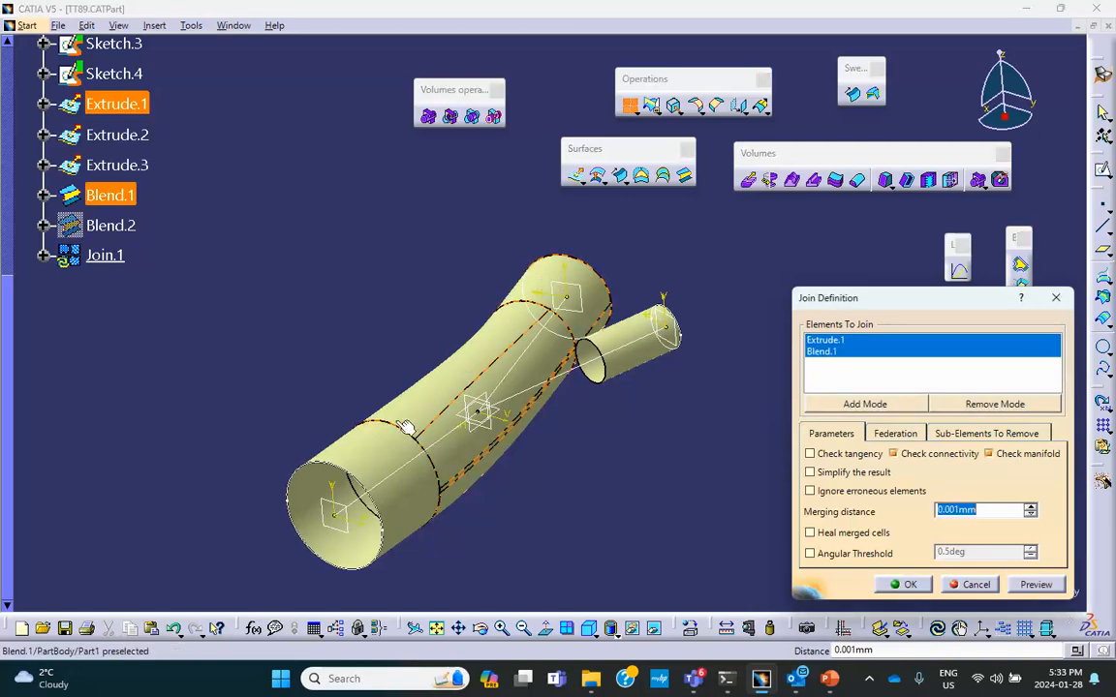
pyautogui.click(366, 441)
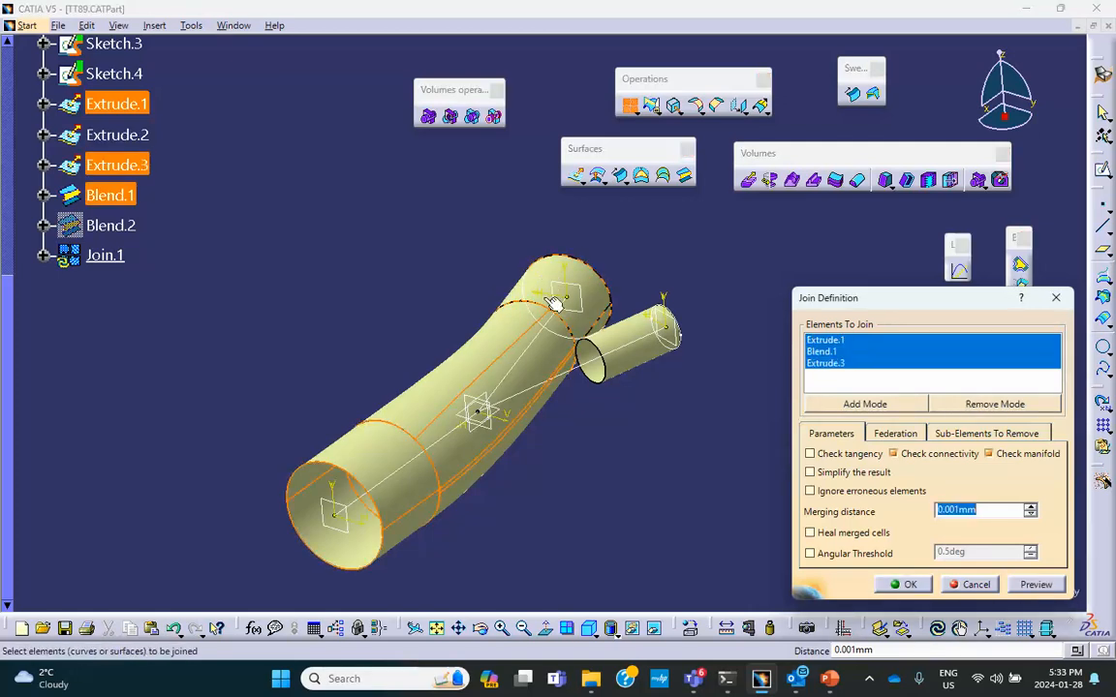
pyautogui.click(905, 585)
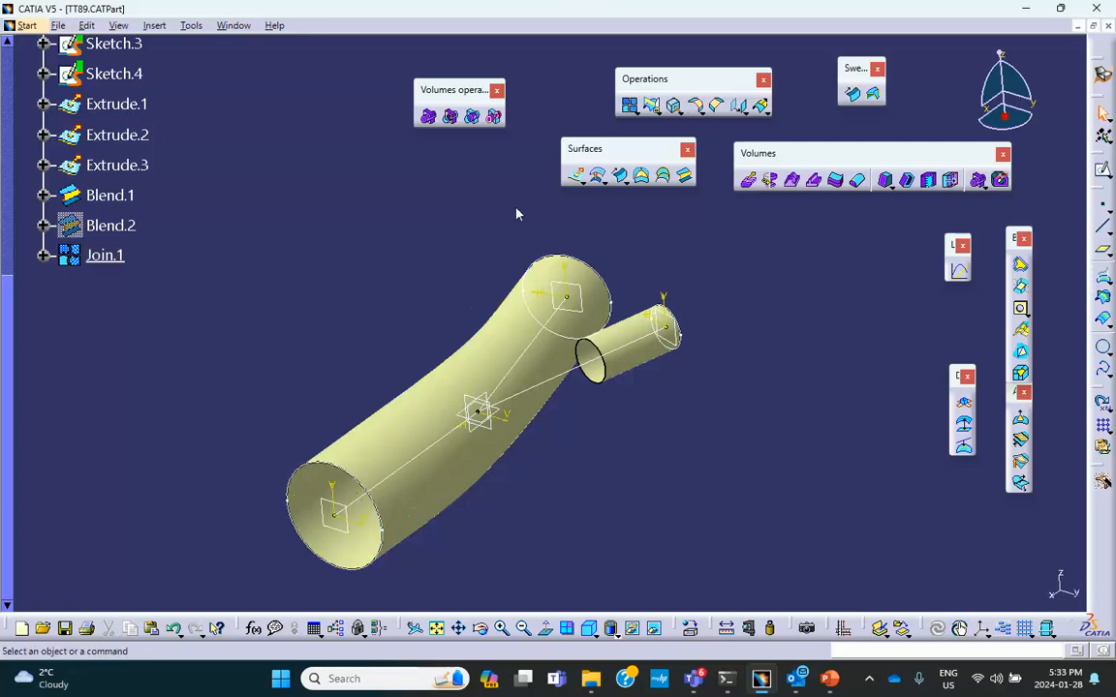
pyautogui.click(630, 105)
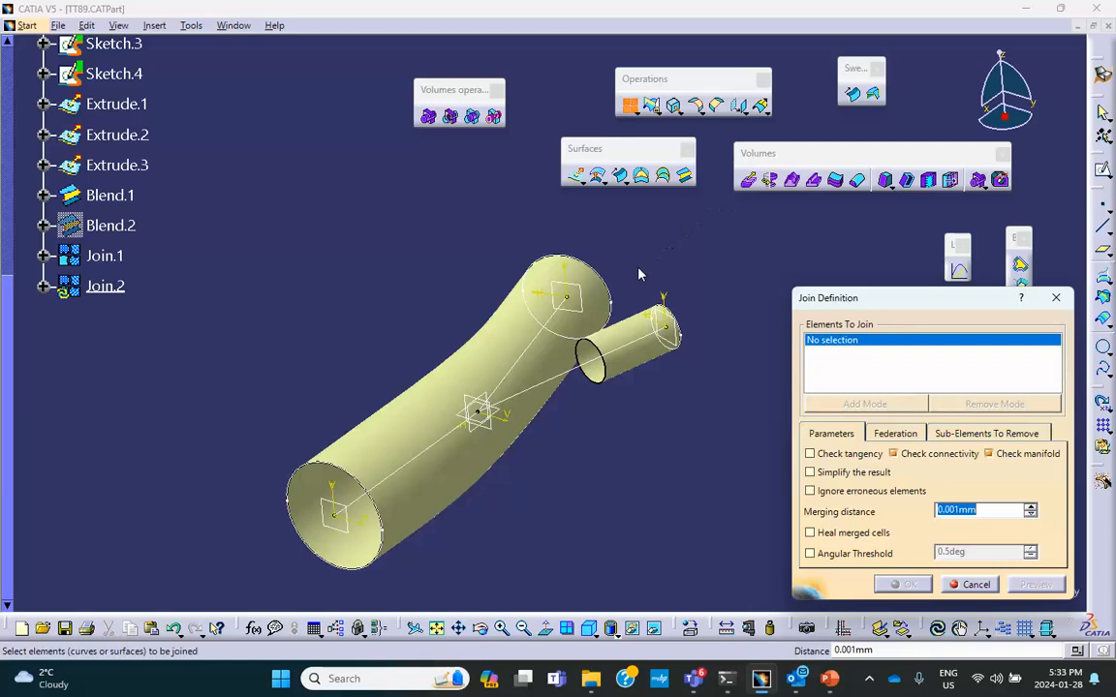
pyautogui.click(639, 334)
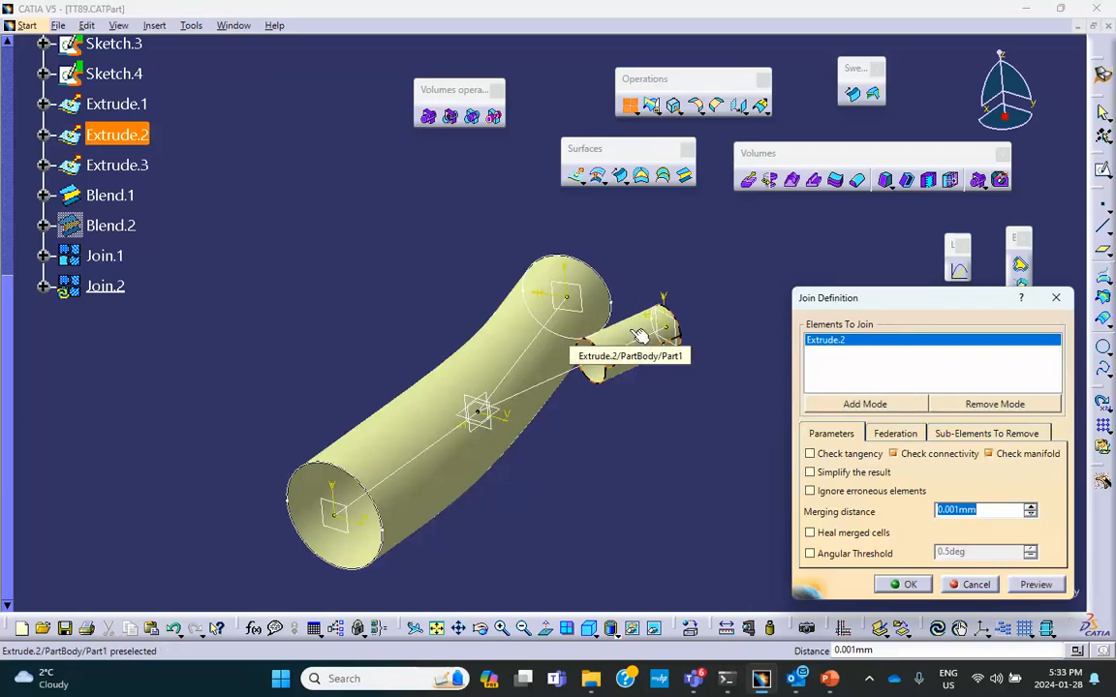
pyautogui.click(973, 585)
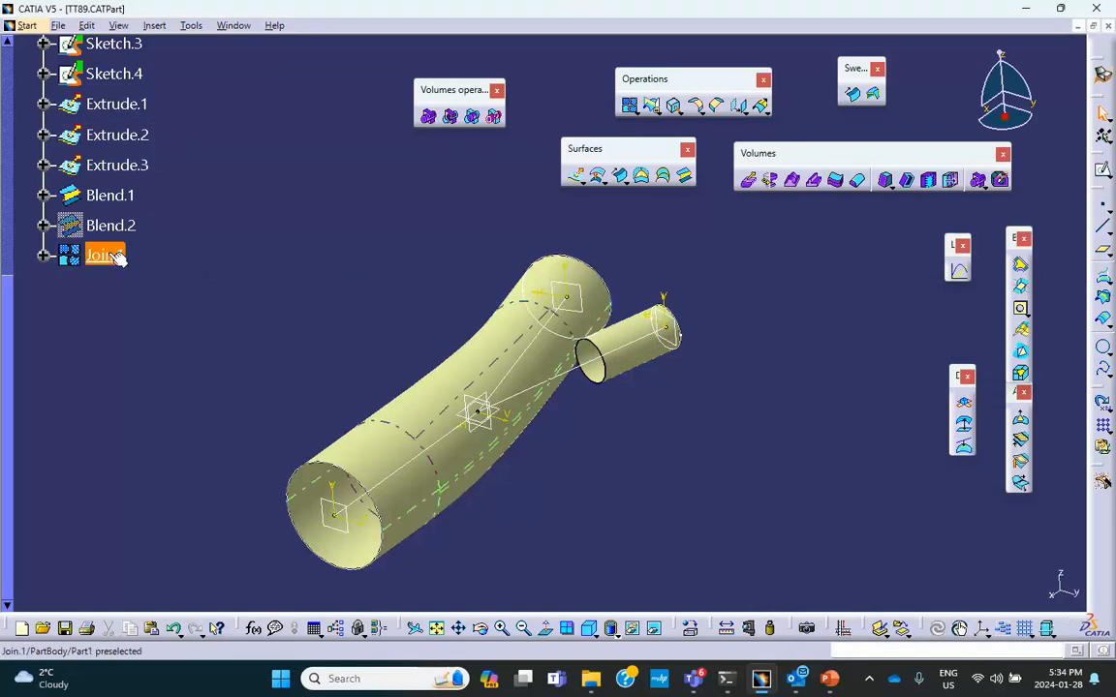
# Show the hidden Blend.2 surface again.
pyautogui.rightClick(121, 238)
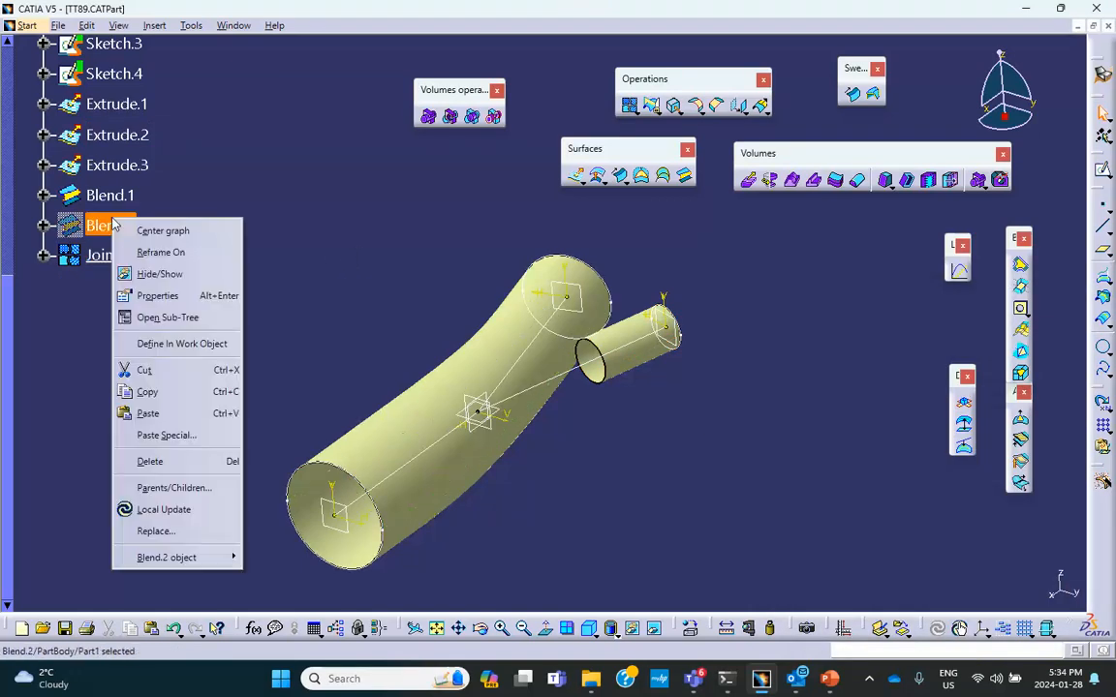
pyautogui.click(160, 293)
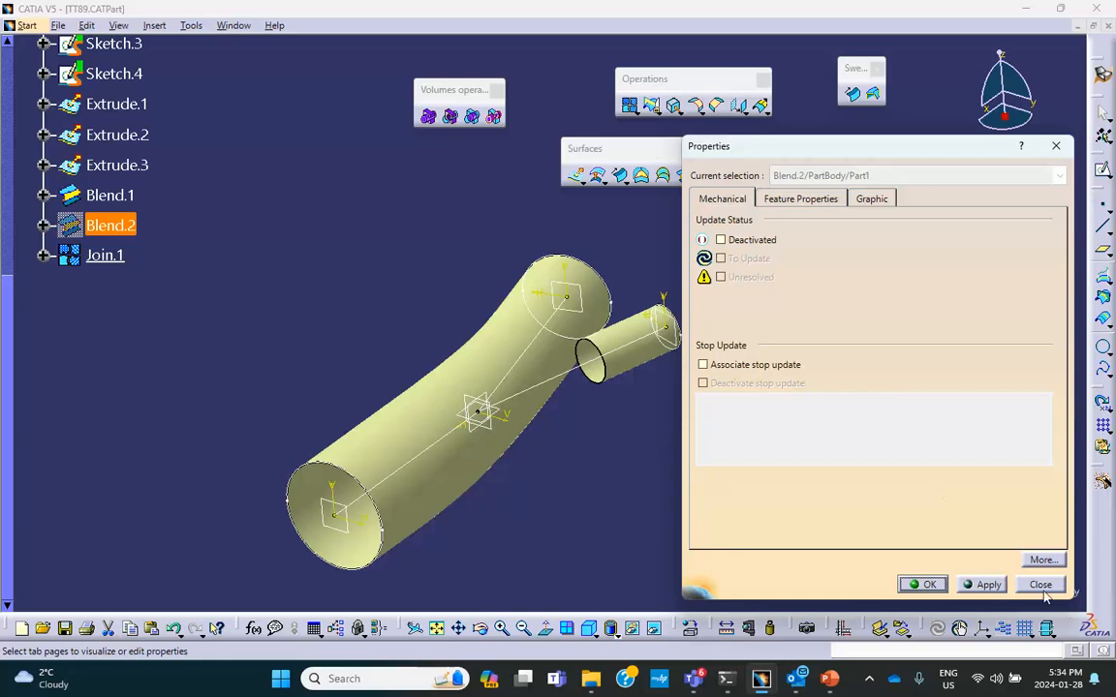
pyautogui.click(1040, 585)
pyautogui.rightClick(123, 228)
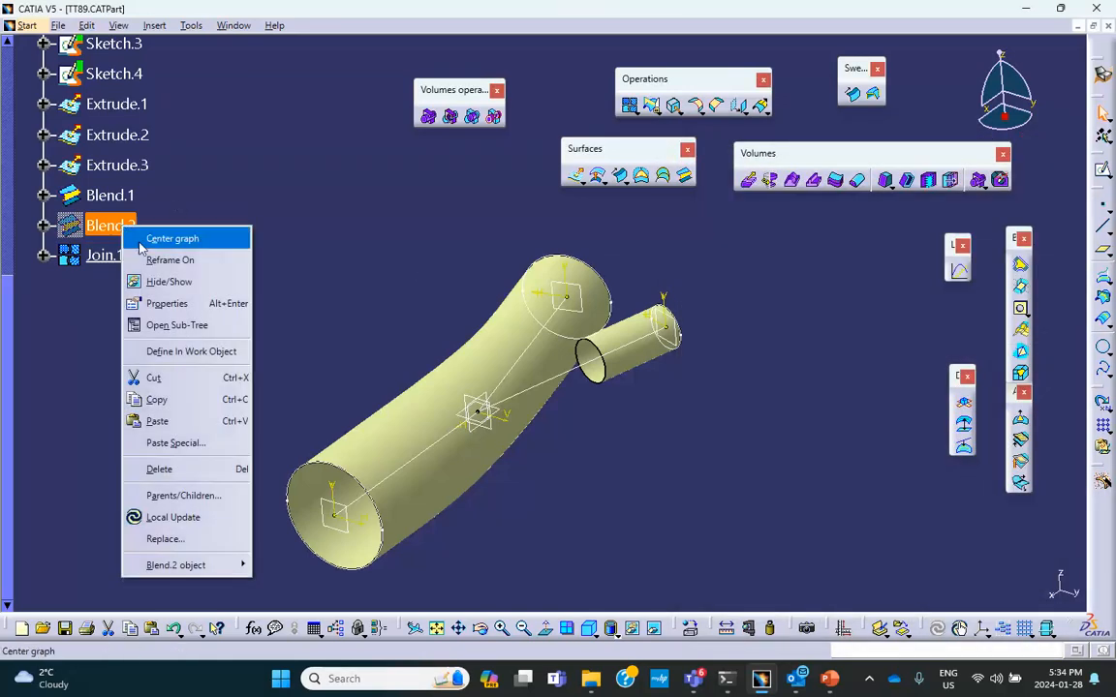
pyautogui.click(160, 282)
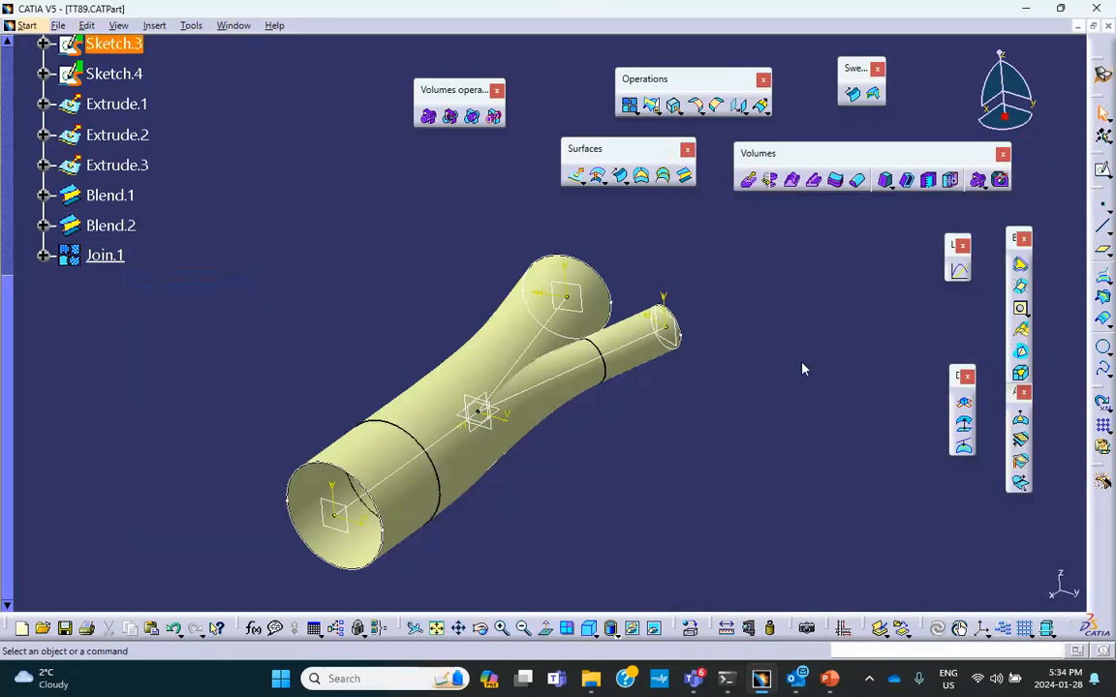
# Join Extrude.2 and Blend.2 with a 0.001 mm merging distance, checking the selection against slide 22 in PowerPoint.
pyautogui.click(630, 105)
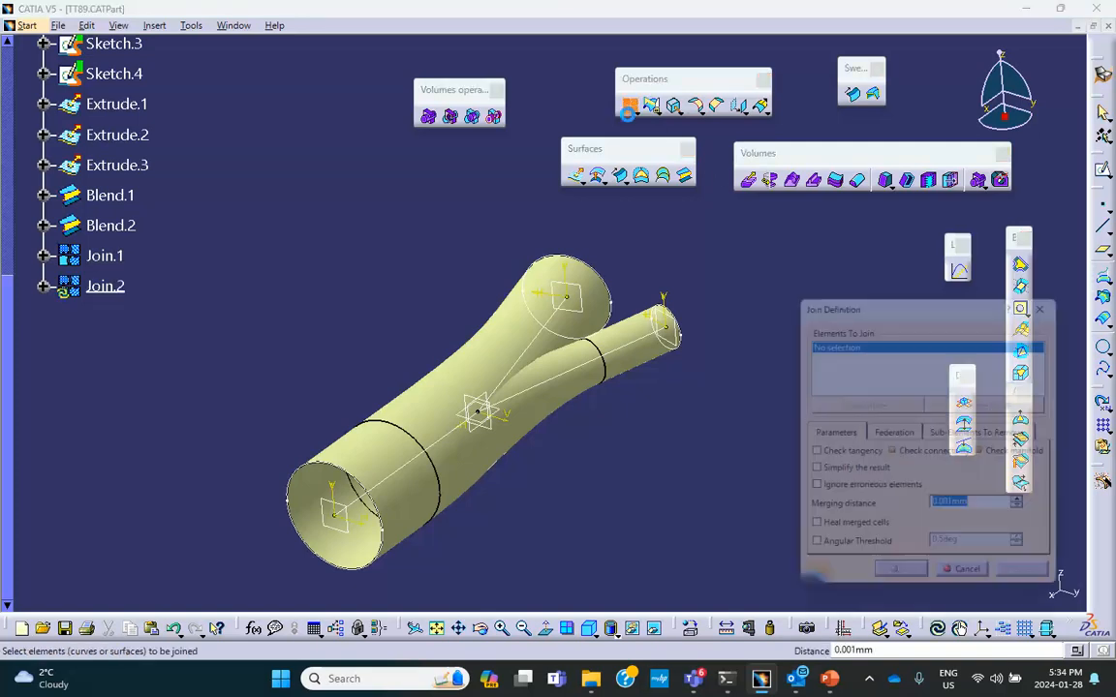
pyautogui.click(625, 327)
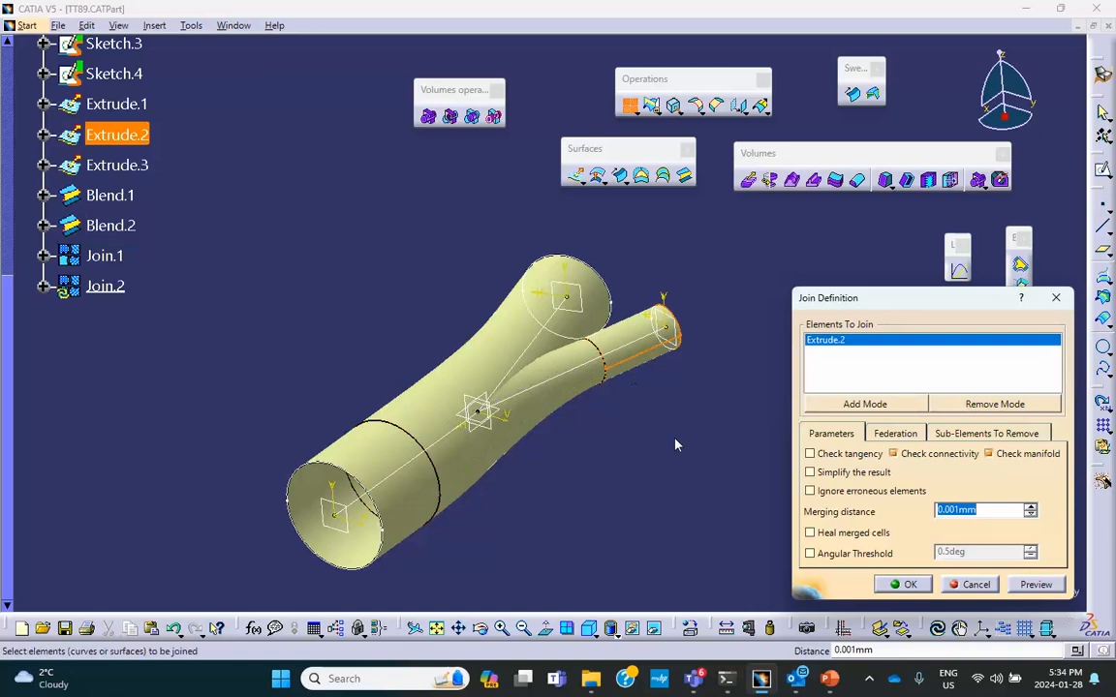
pyautogui.click(544, 407)
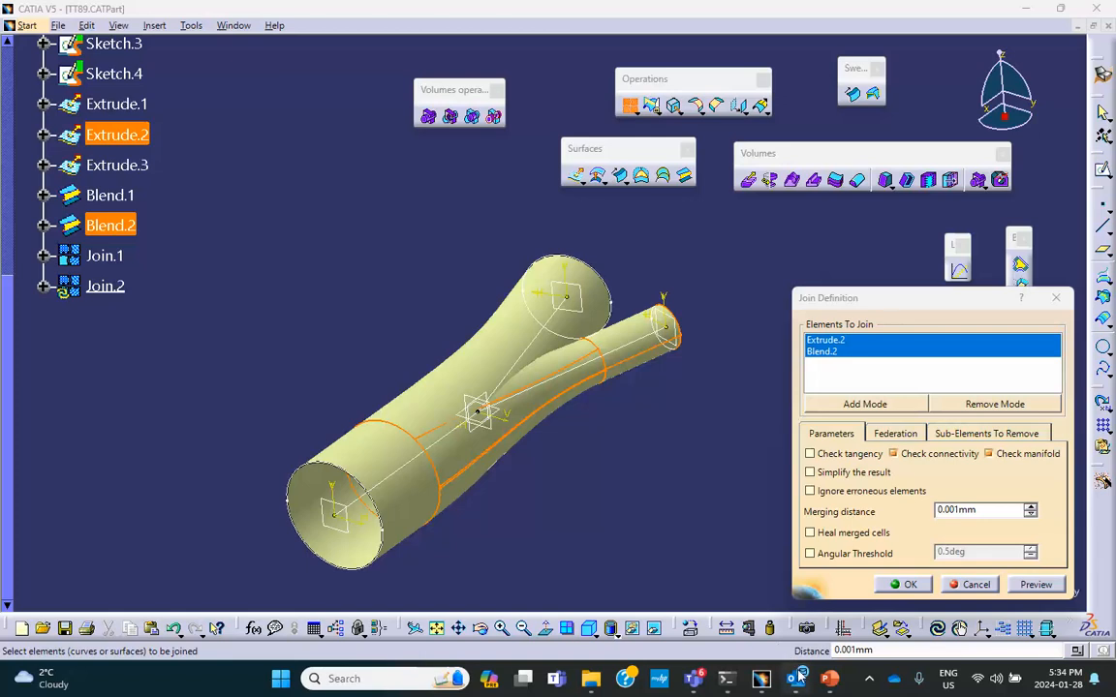
pyautogui.click(829, 678)
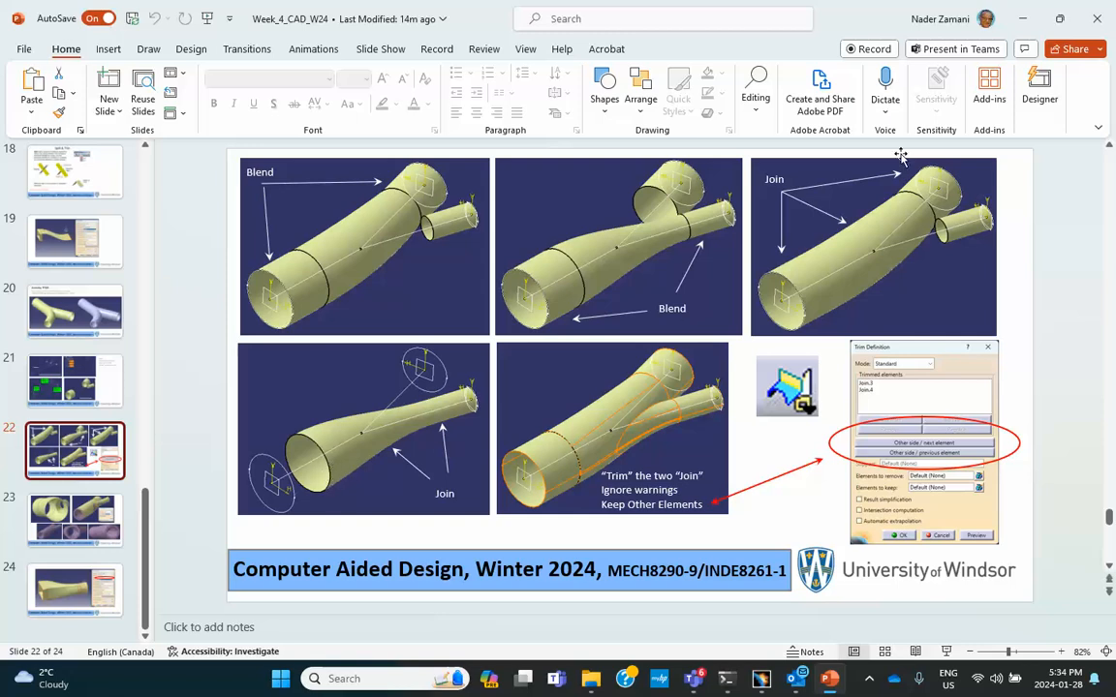
pyautogui.click(1022, 19)
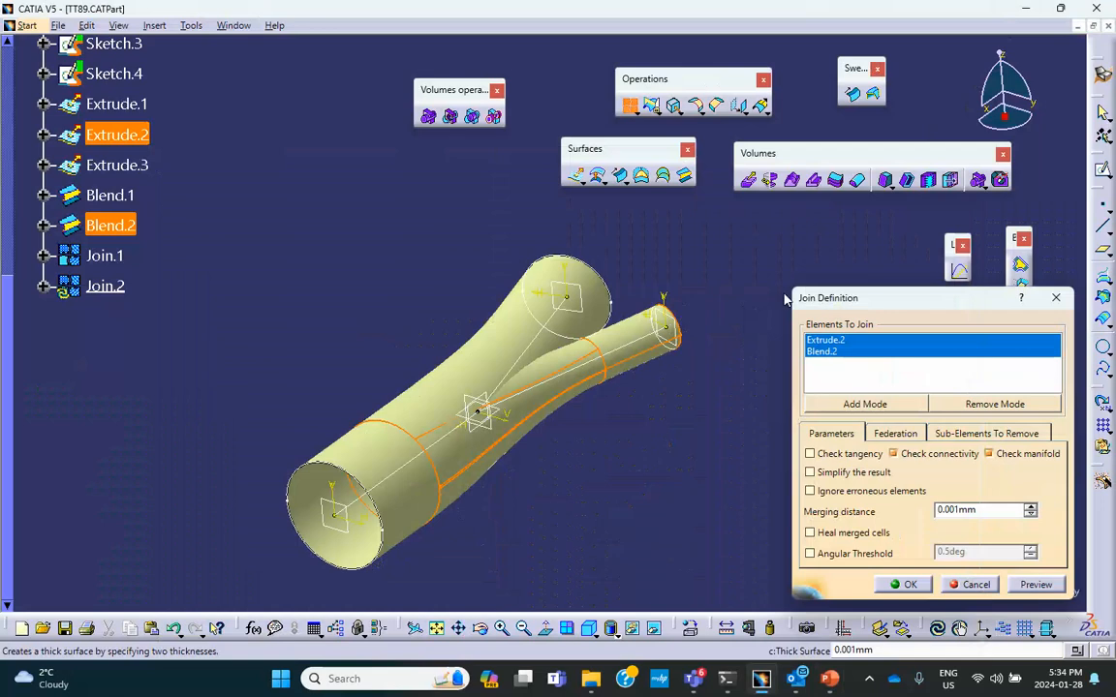
pyautogui.click(902, 584)
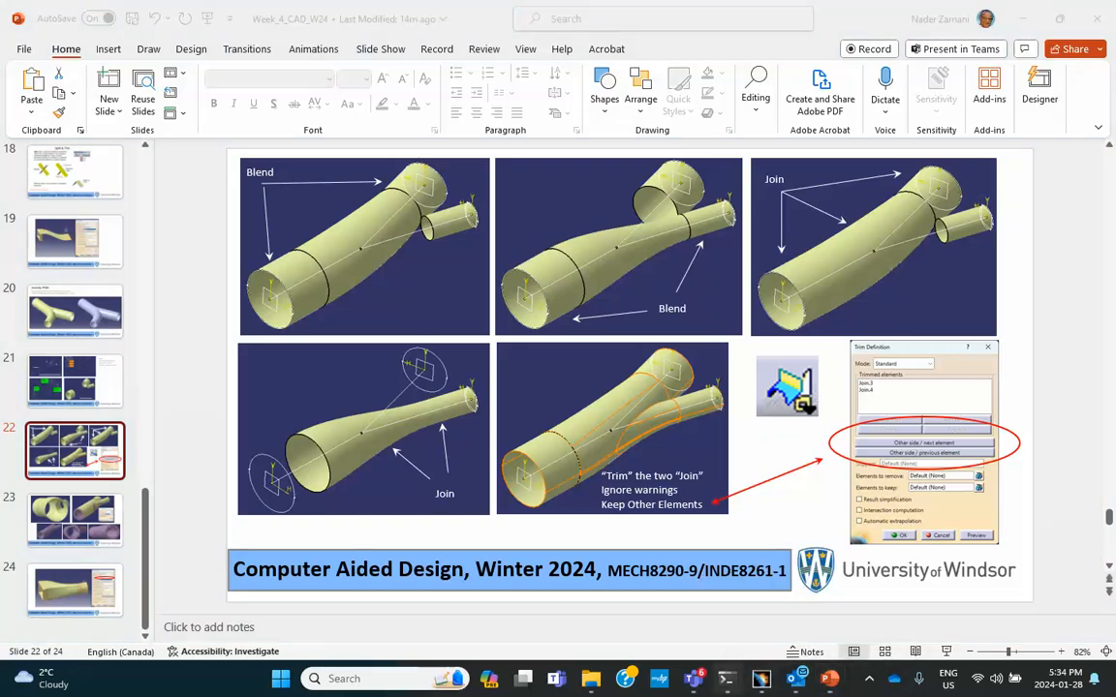
# Back in CATIA, start a Standard-mode Trim between Join.1 and Join.2 and dismiss the warnings.
pyautogui.click(757, 681)
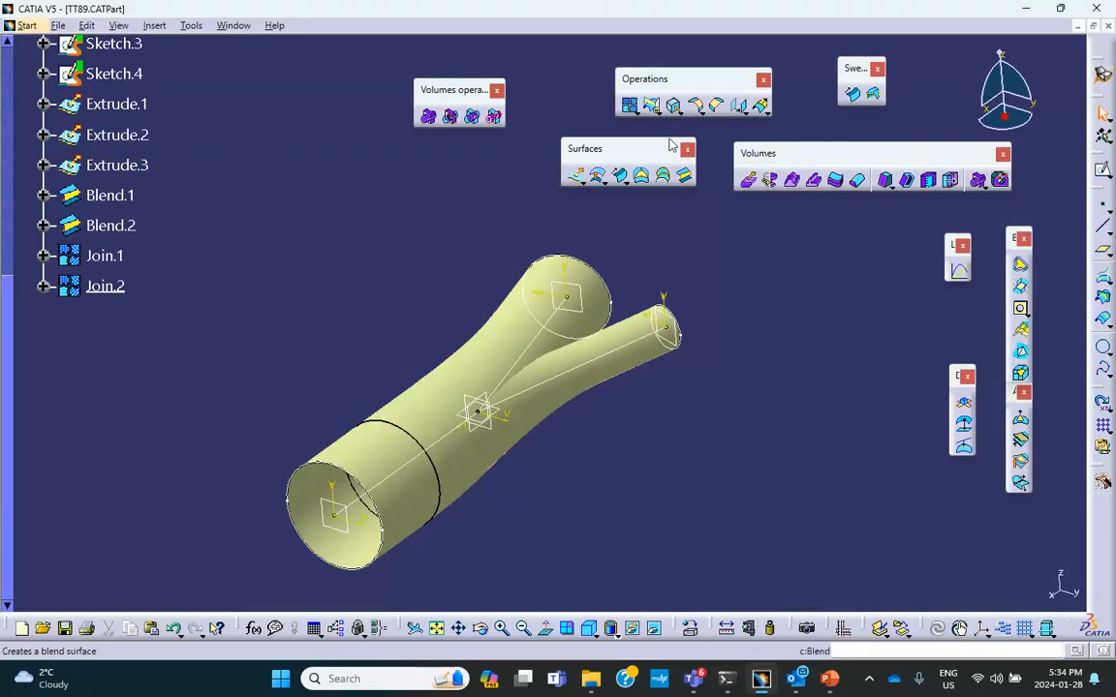
pyautogui.click(652, 105)
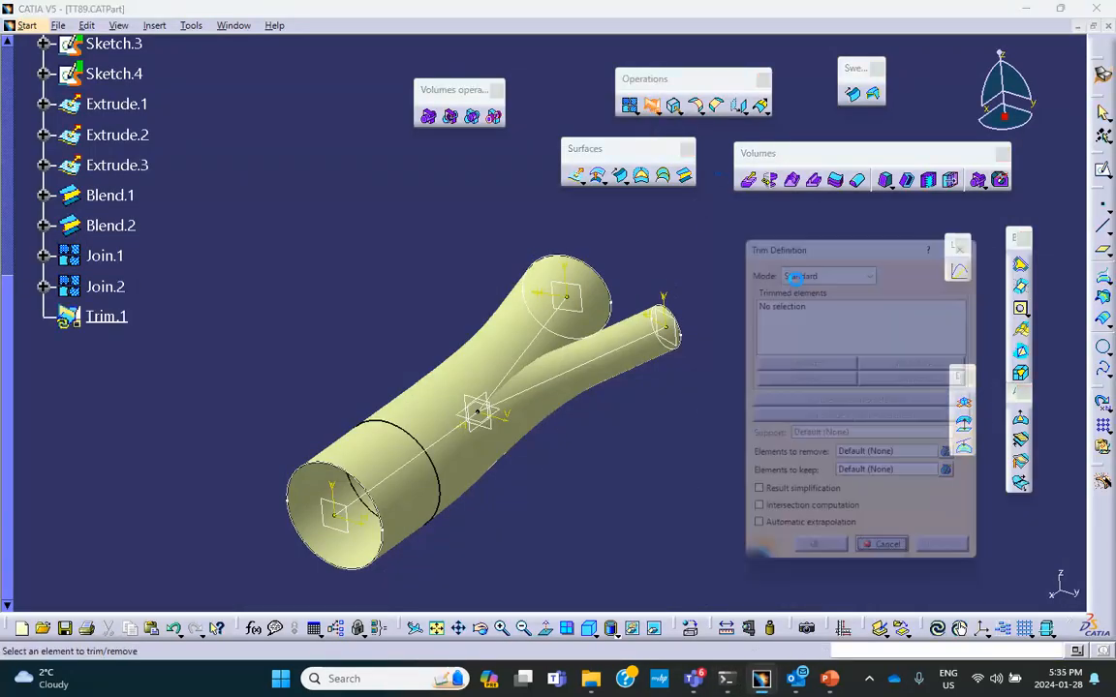
pyautogui.click(105, 256)
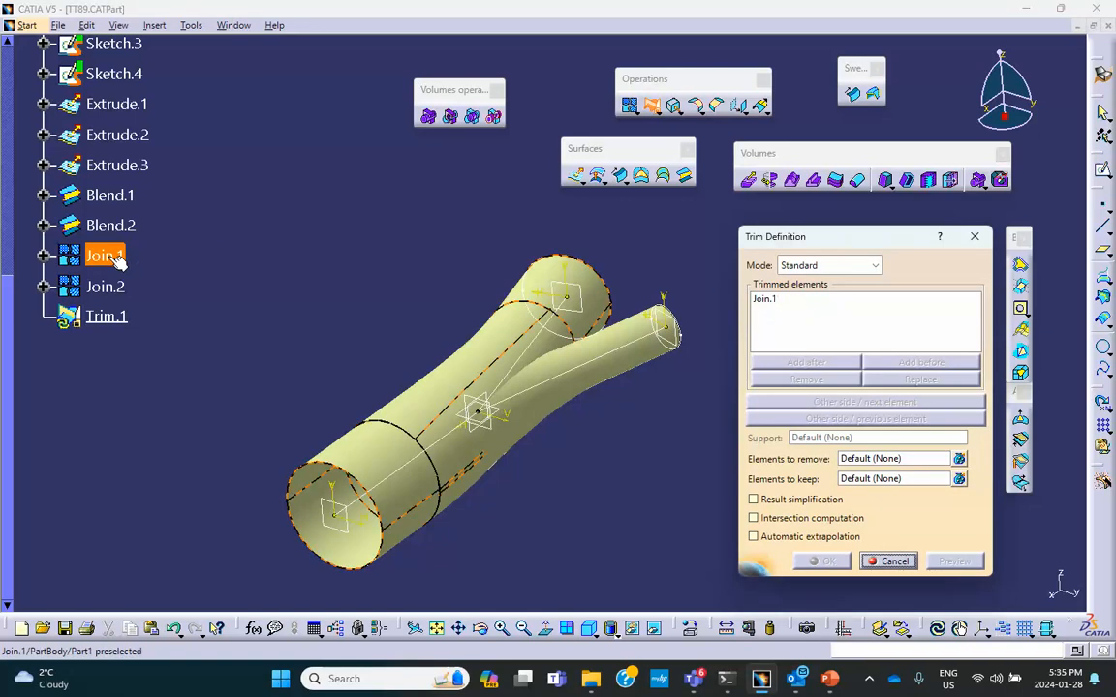
pyautogui.click(107, 288)
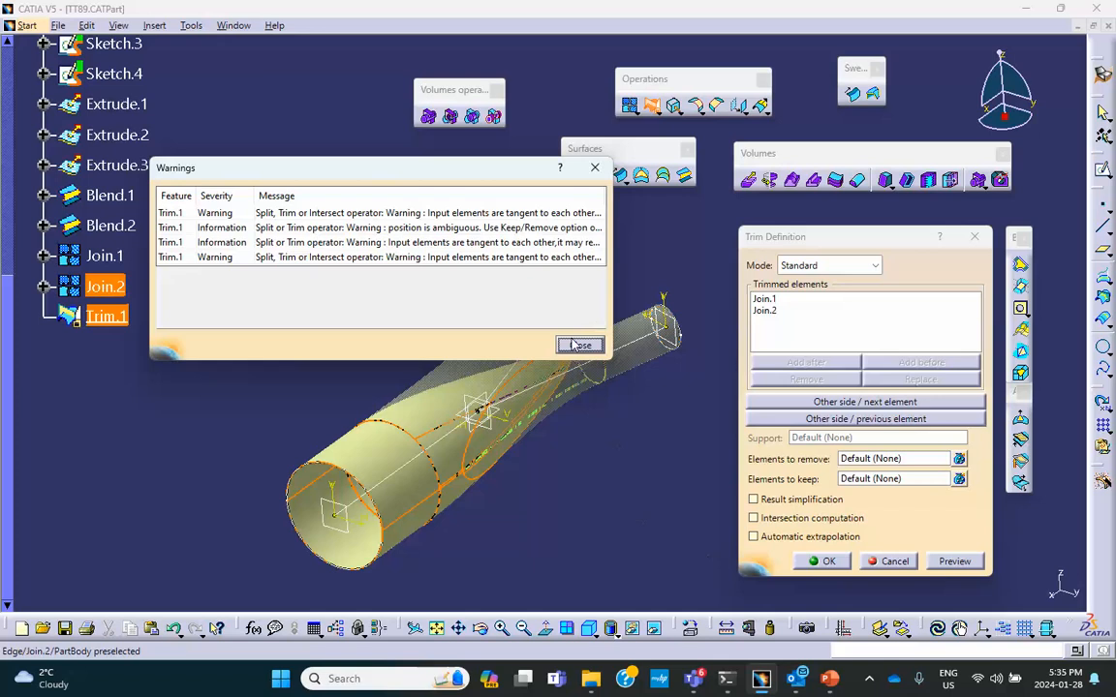
pyautogui.moveTo(612, 229); pyautogui.dragTo(669, 267)
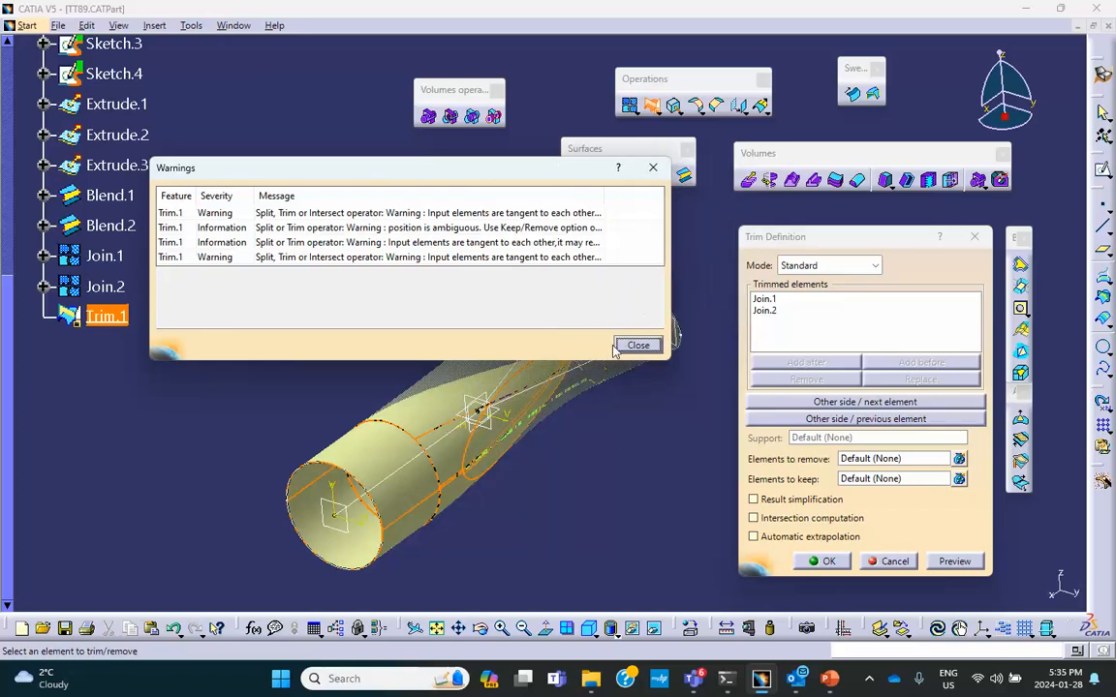
pyautogui.moveTo(828, 680)
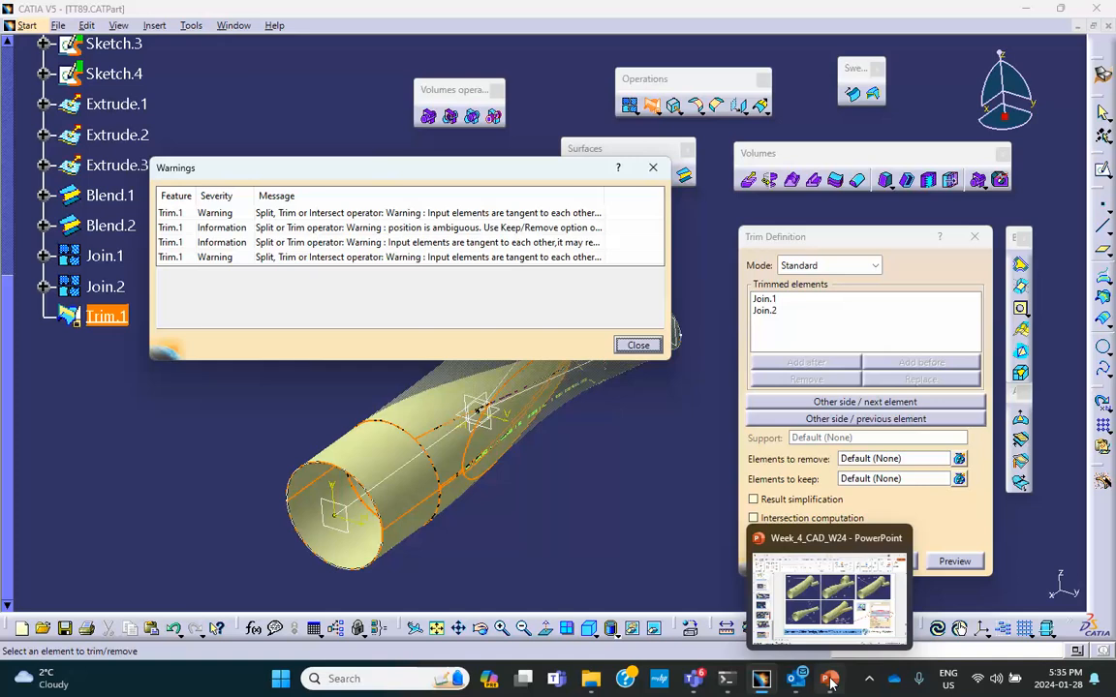
pyautogui.click(636, 346)
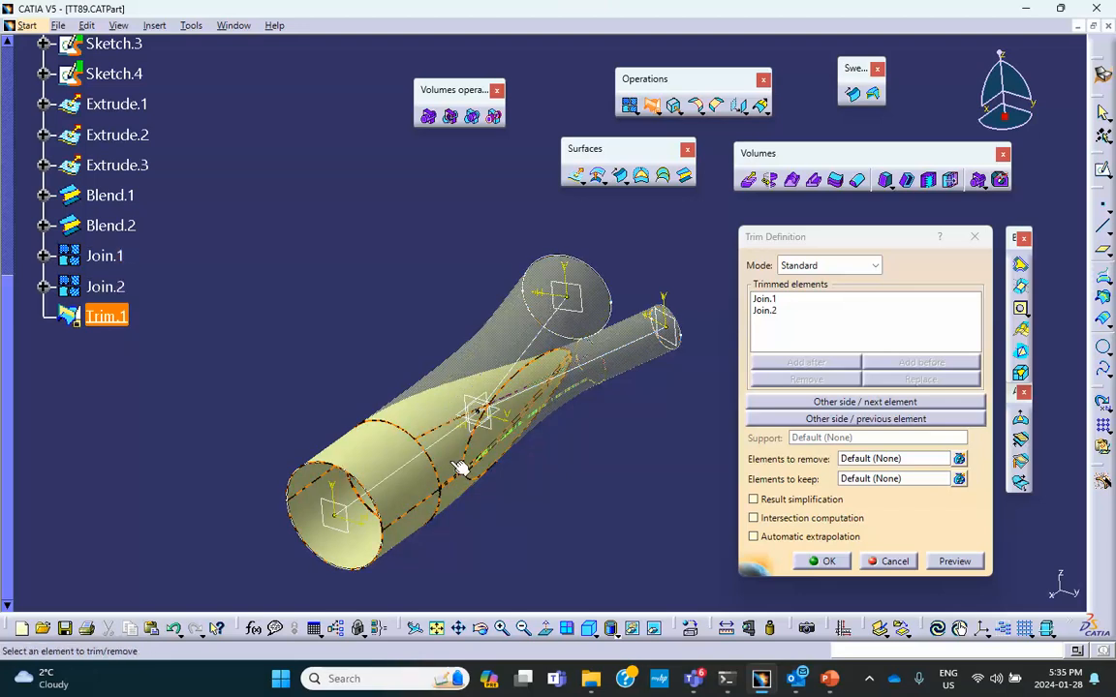
# Switch the kept side of both trimmed joins, compare with slide 22 in PowerPoint, and complete the trim in CATIA.
pyautogui.click(787, 402)
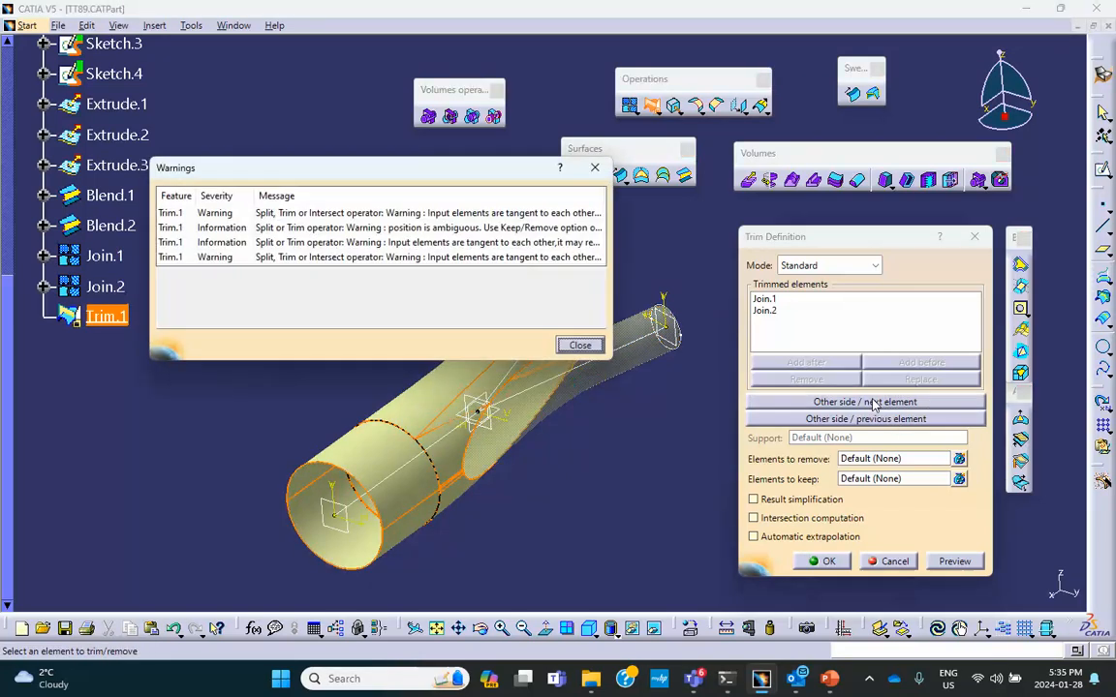
pyautogui.click(579, 345)
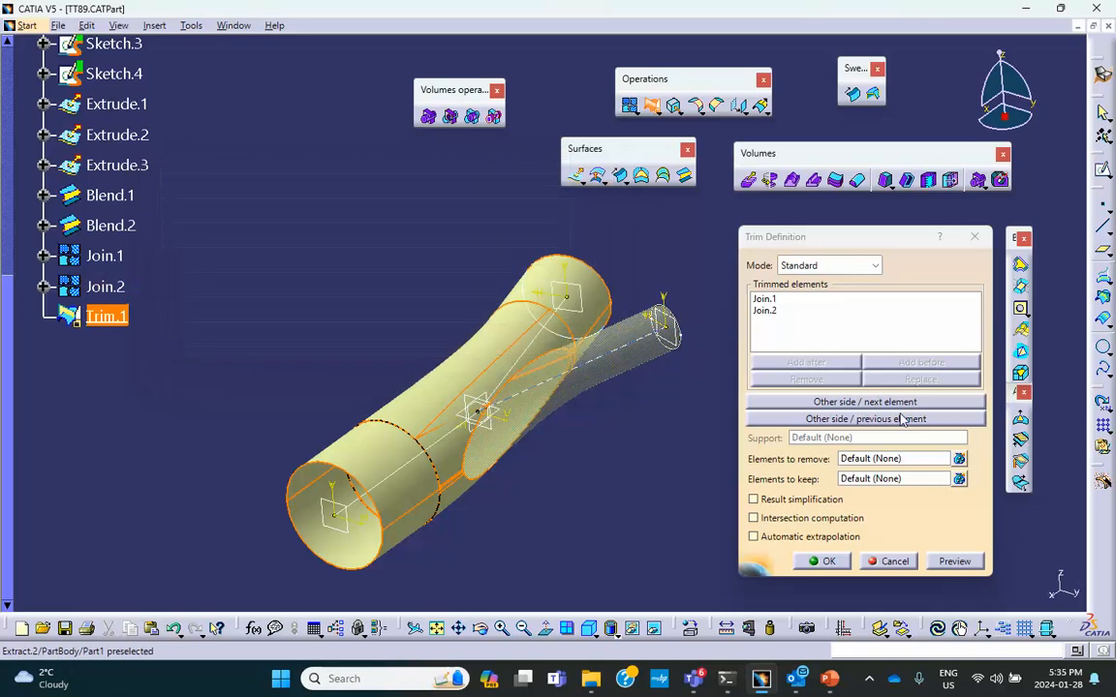
pyautogui.click(895, 420)
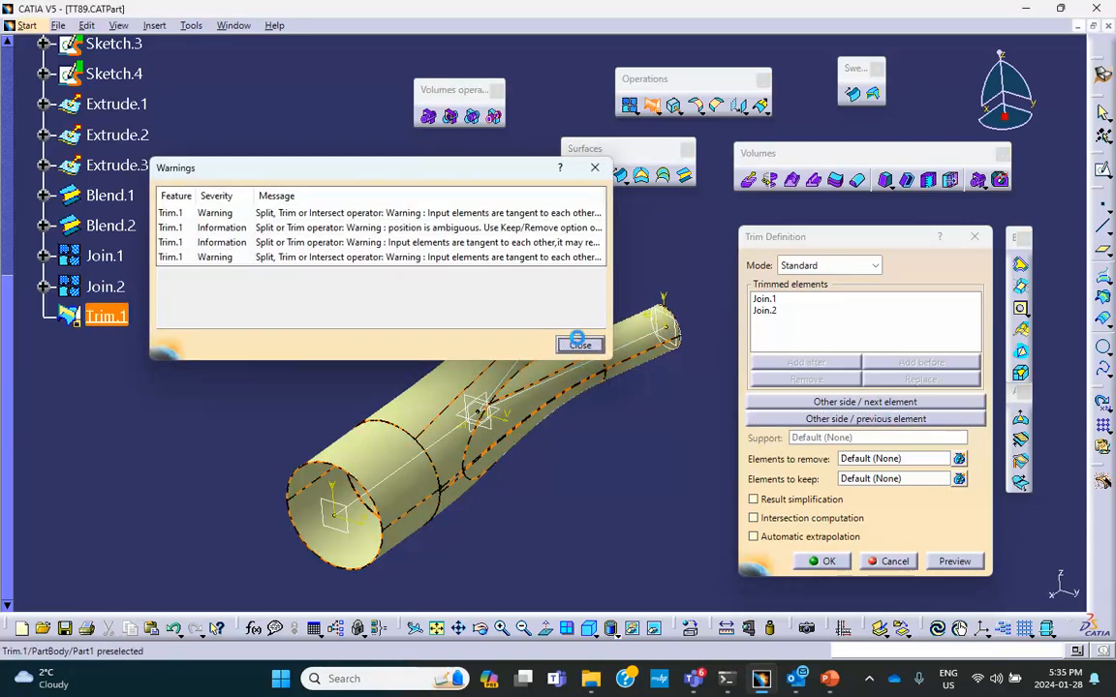
pyautogui.click(577, 345)
pyautogui.click(828, 680)
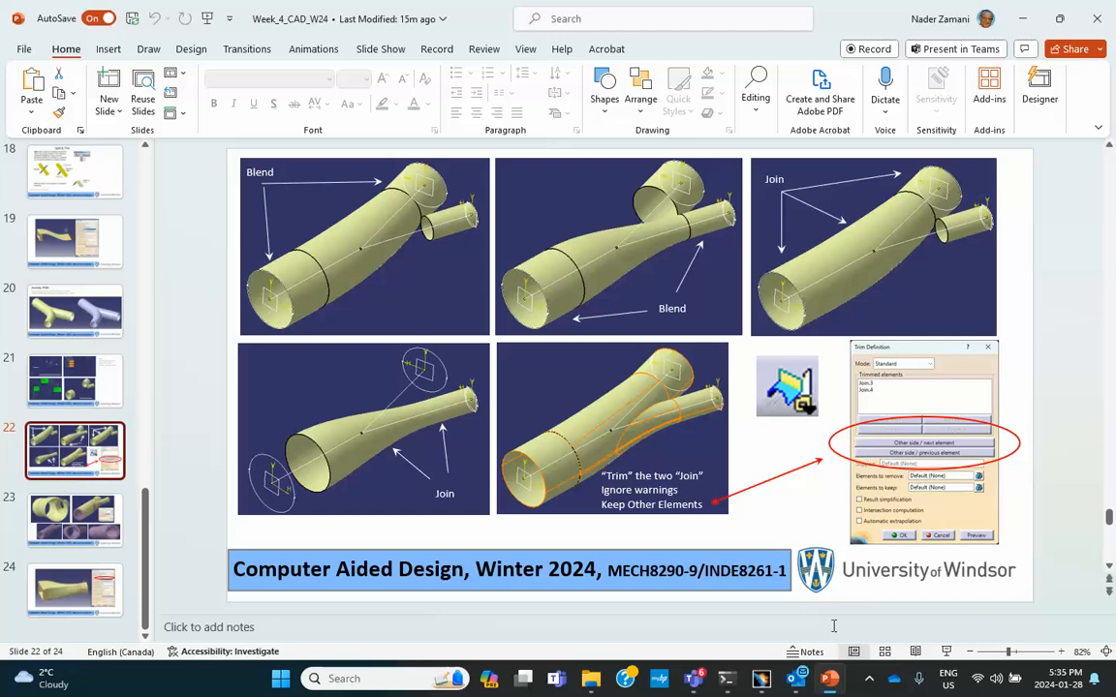
pyautogui.click(828, 680)
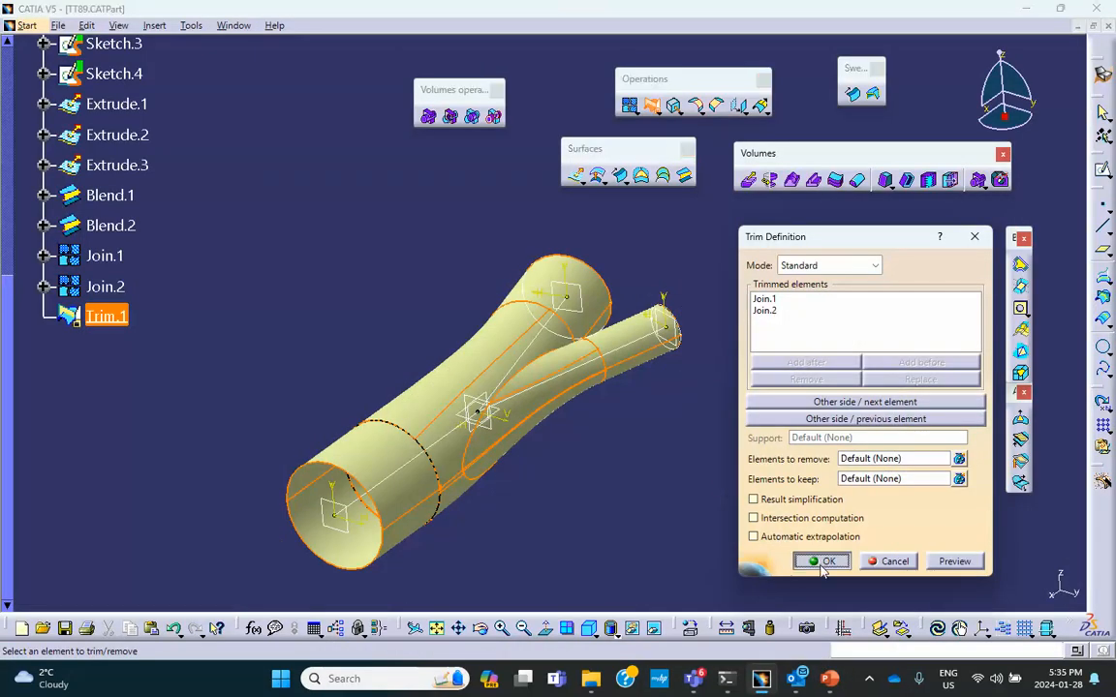
pyautogui.click(822, 562)
# Thicken the Trim.1 surface with a first offset of 1 mm and a second offset of 0 mm.
pyautogui.moveTo(498, 417); pyautogui.dragTo(562, 350, button='middle')
pyautogui.moveTo(441, 492)
pyautogui.mouseDown(button='middle')
pyautogui.moveTo(381, 451)
pyautogui.moveTo(415, 461)
pyautogui.moveTo(563, 336)
pyautogui.moveTo(531, 378)
pyautogui.moveTo(607, 423)
pyautogui.moveTo(479, 363)
pyautogui.moveTo(470, 373)
pyautogui.moveTo(673, 388)
pyautogui.mouseUp(button='middle')
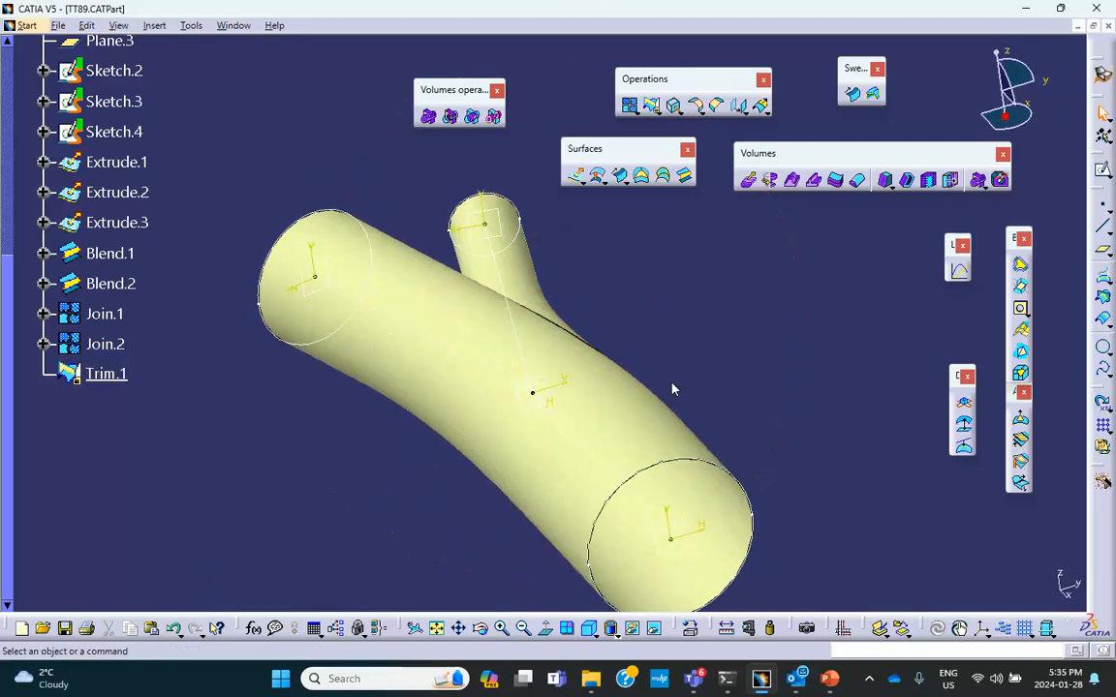
pyautogui.click(836, 181)
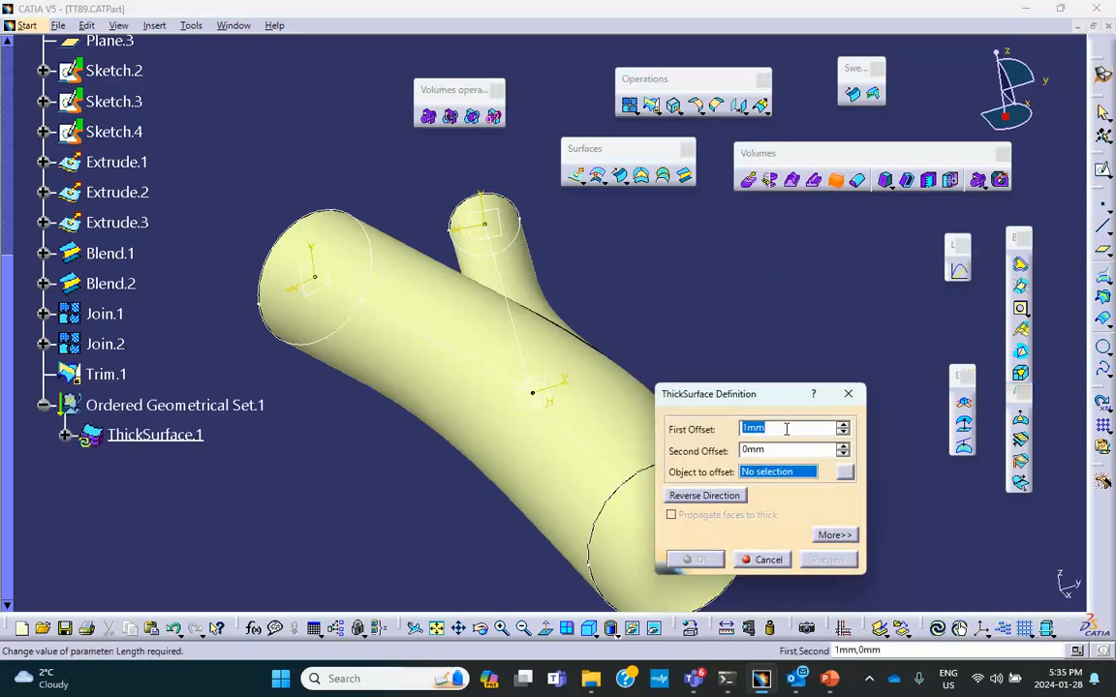
pyautogui.moveTo(707, 329); pyautogui.dragTo(660, 297, button='middle')
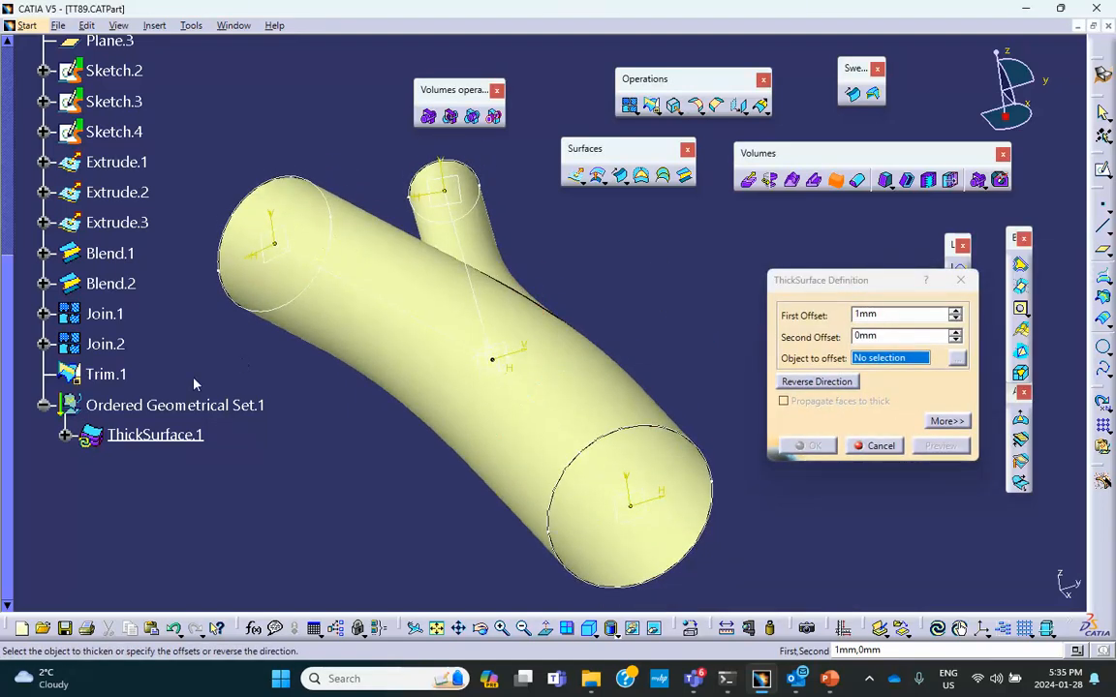
pyautogui.click(140, 375)
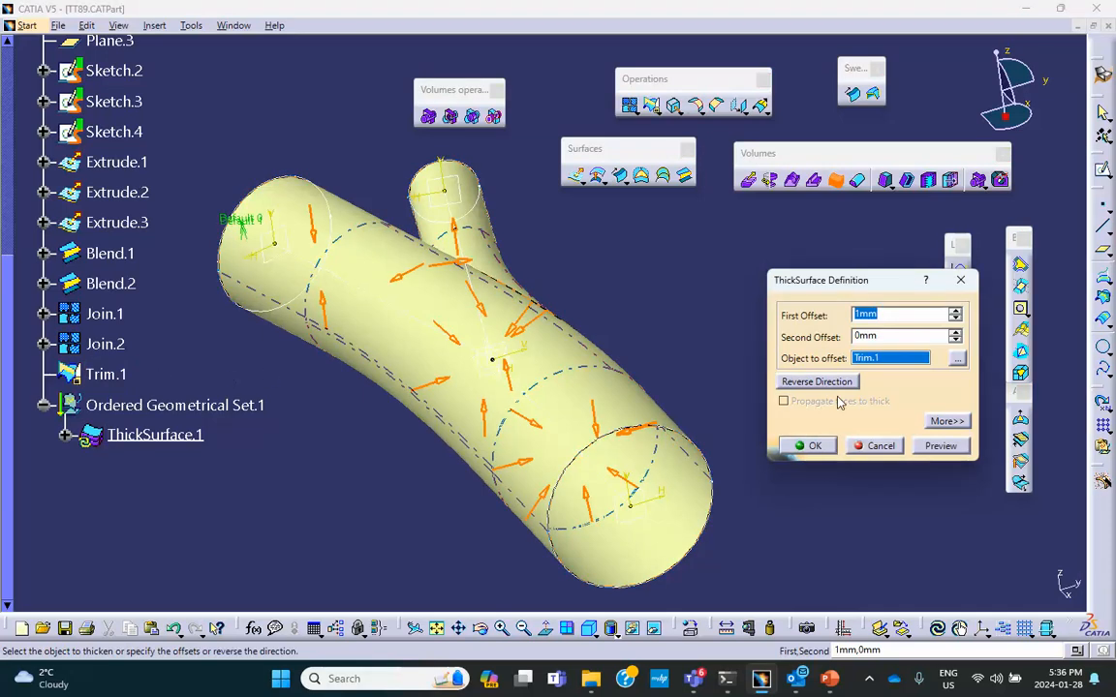
pyautogui.click(813, 447)
pyautogui.moveTo(736, 436); pyautogui.dragTo(705, 326, button='middle')
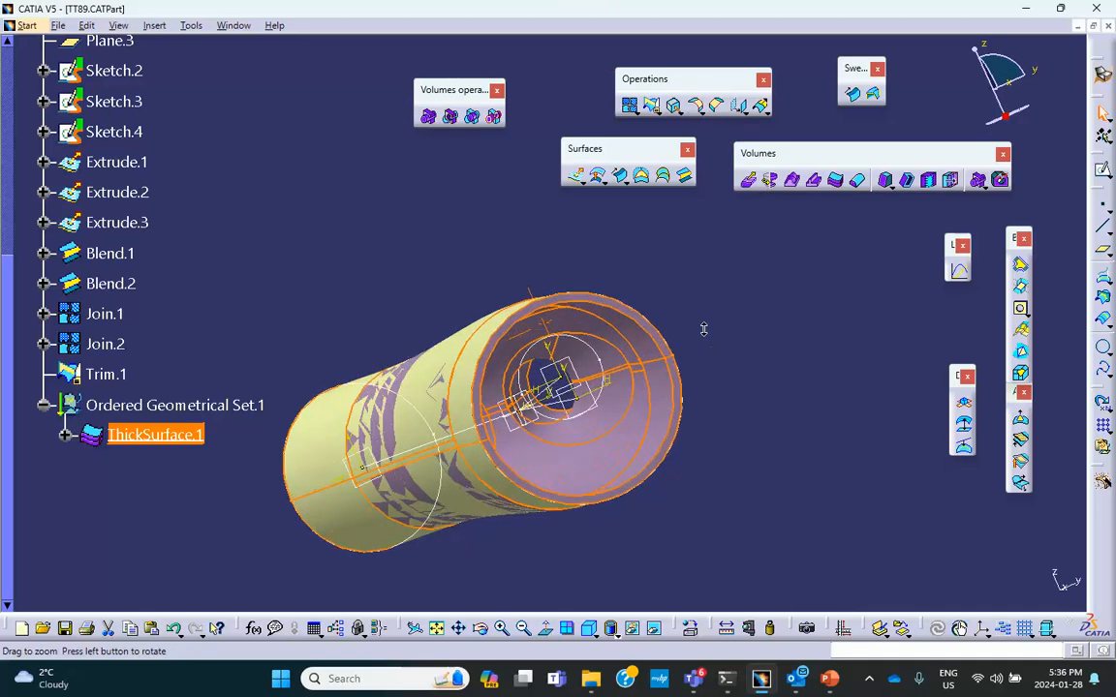
# Hide the Trim.1 surface, leaving the thickened tube junction displayed.
pyautogui.rightClick(118, 382)
pyautogui.click(161, 104)
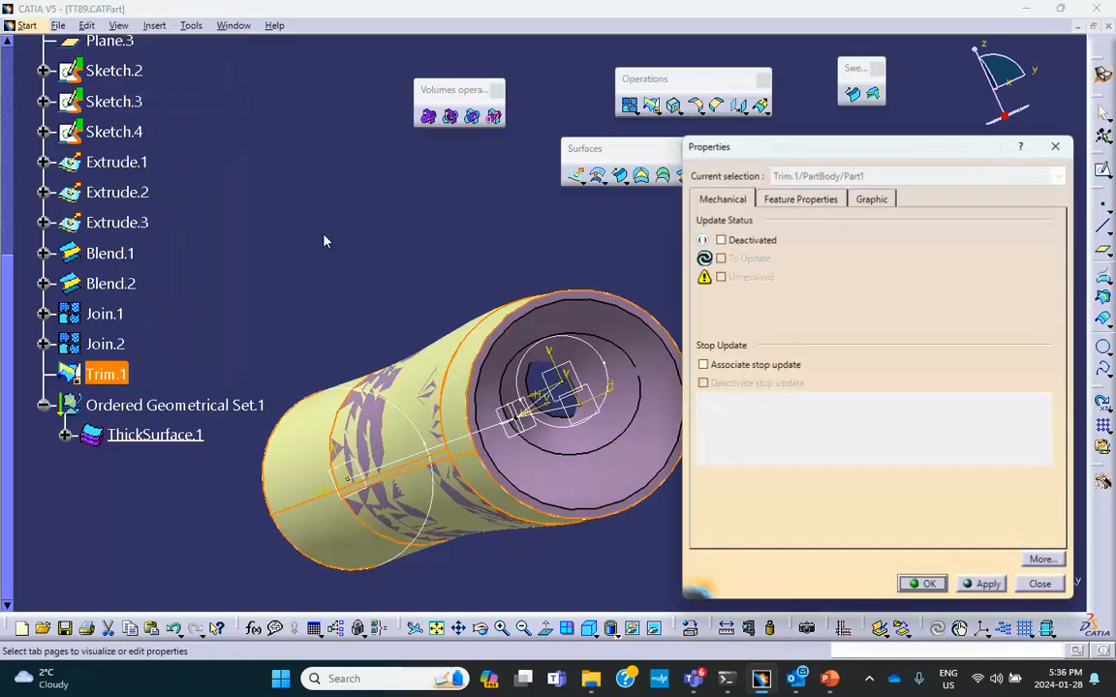
pyautogui.click(1039, 585)
pyautogui.rightClick(109, 372)
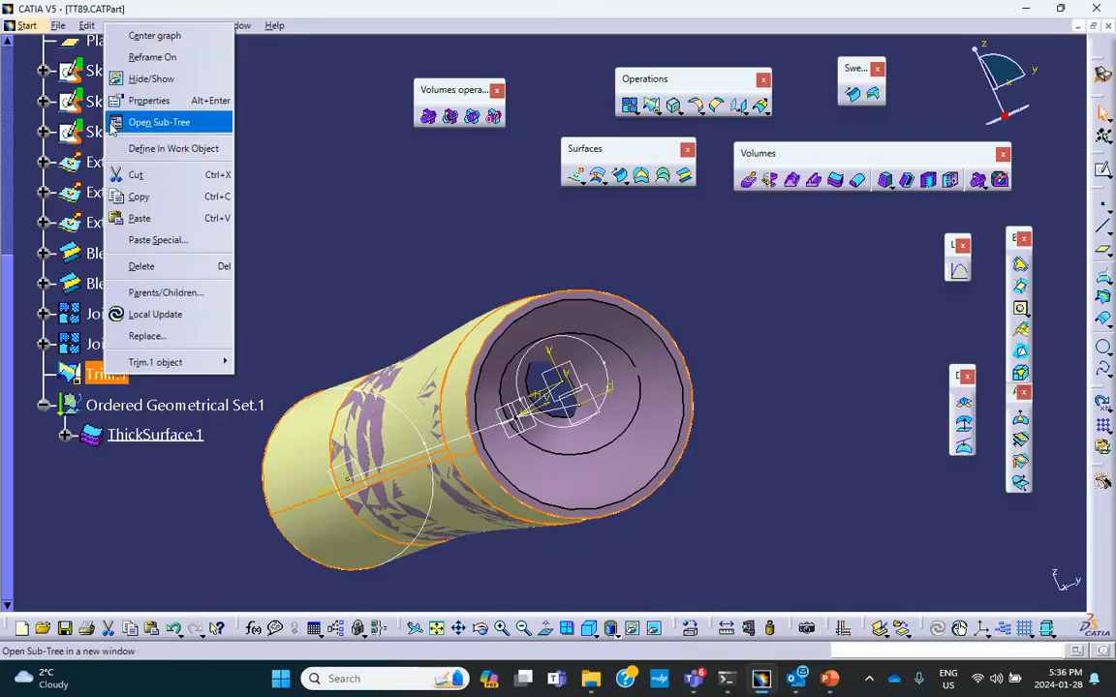
pyautogui.click(117, 79)
pyautogui.moveTo(361, 223)
pyautogui.mouseDown(button='middle')
pyautogui.moveTo(345, 217)
pyautogui.moveTo(351, 247)
pyautogui.moveTo(352, 234)
pyautogui.mouseUp(button='middle')
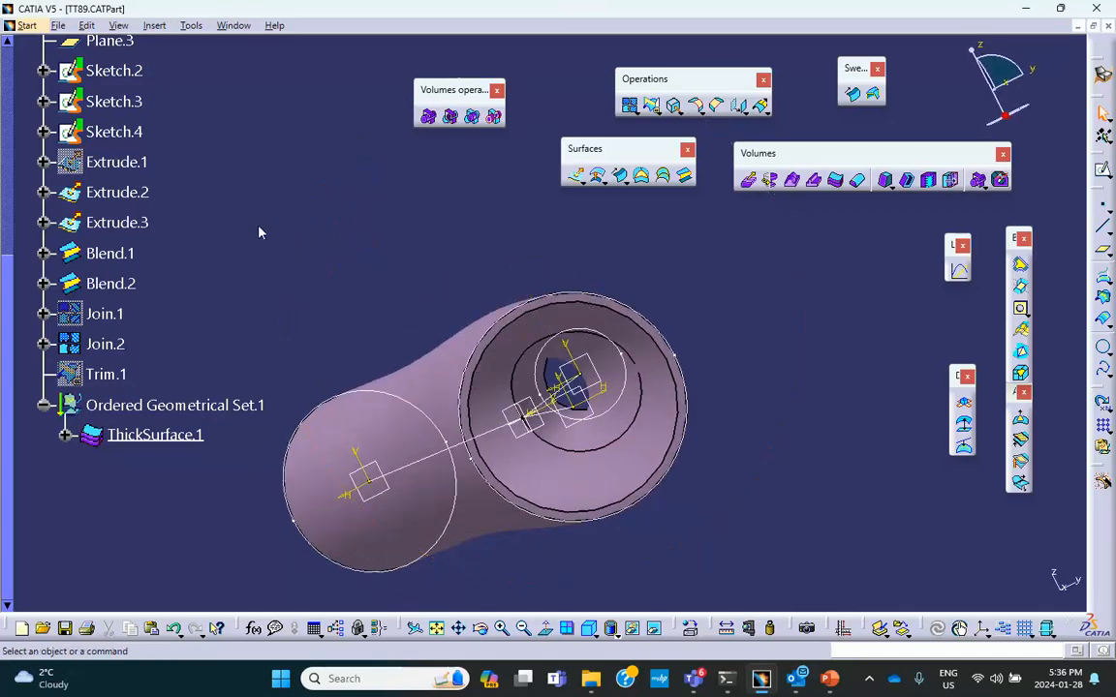
# Hide Plane.1 through Plane.3 and Sketch.2 through Sketch.4 together.
pyautogui.scroll(4, 219, 246)
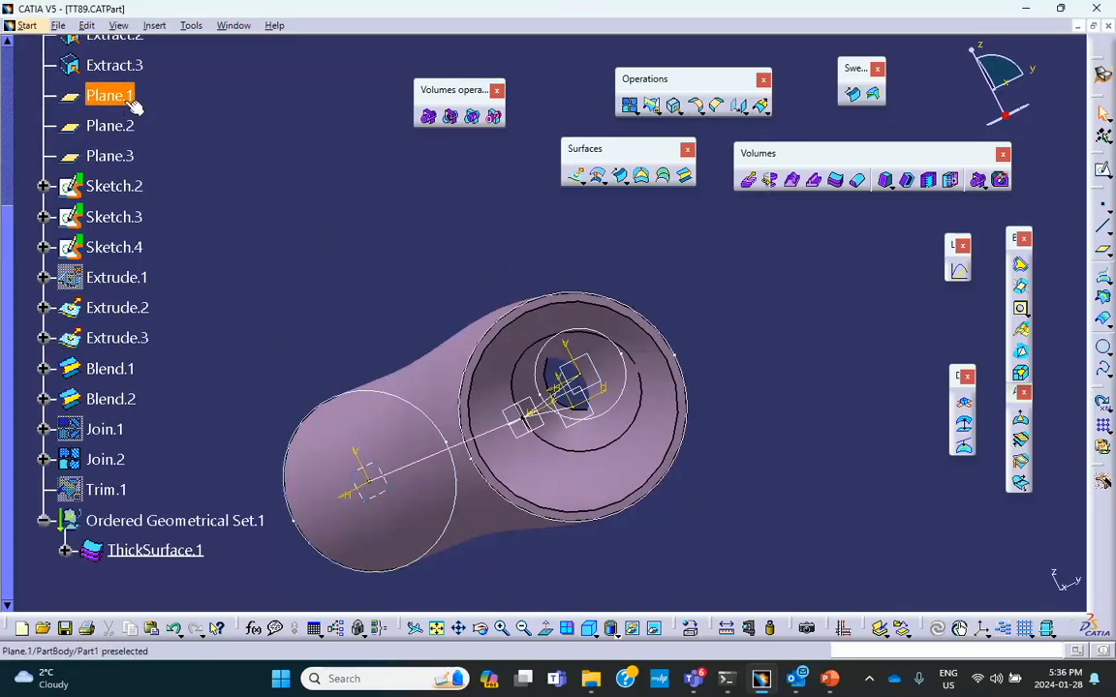
pyautogui.keyDown('shift'); pyautogui.click(132, 249); pyautogui.keyUp('shift')
pyautogui.rightClick(135, 255)
pyautogui.click(179, 313)
# Hide the xy, yz and zx reference planes together.
pyautogui.moveTo(271, 242)
pyautogui.mouseDown(button='middle')
pyautogui.moveTo(287, 218)
pyautogui.moveTo(303, 296)
pyautogui.moveTo(282, 267)
pyautogui.mouseUp(button='middle')
pyautogui.scroll(2, 215, 250)
pyautogui.click(104, 85)
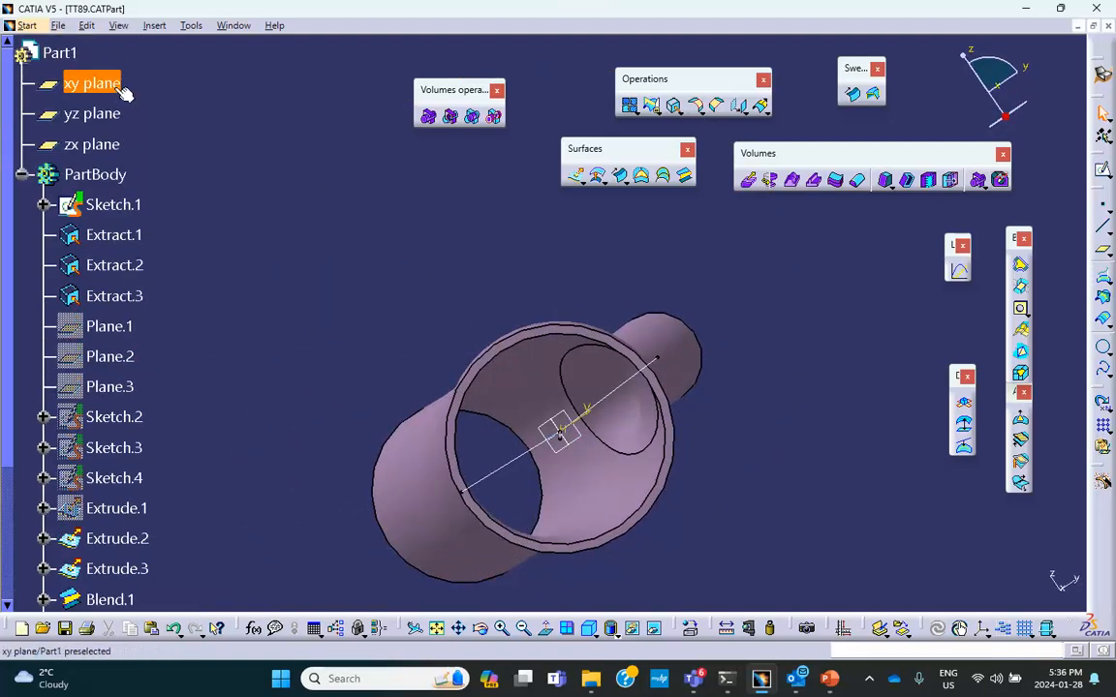
pyautogui.keyDown('shift'); pyautogui.click(116, 146); pyautogui.keyUp('shift')
pyautogui.rightClick(118, 146)
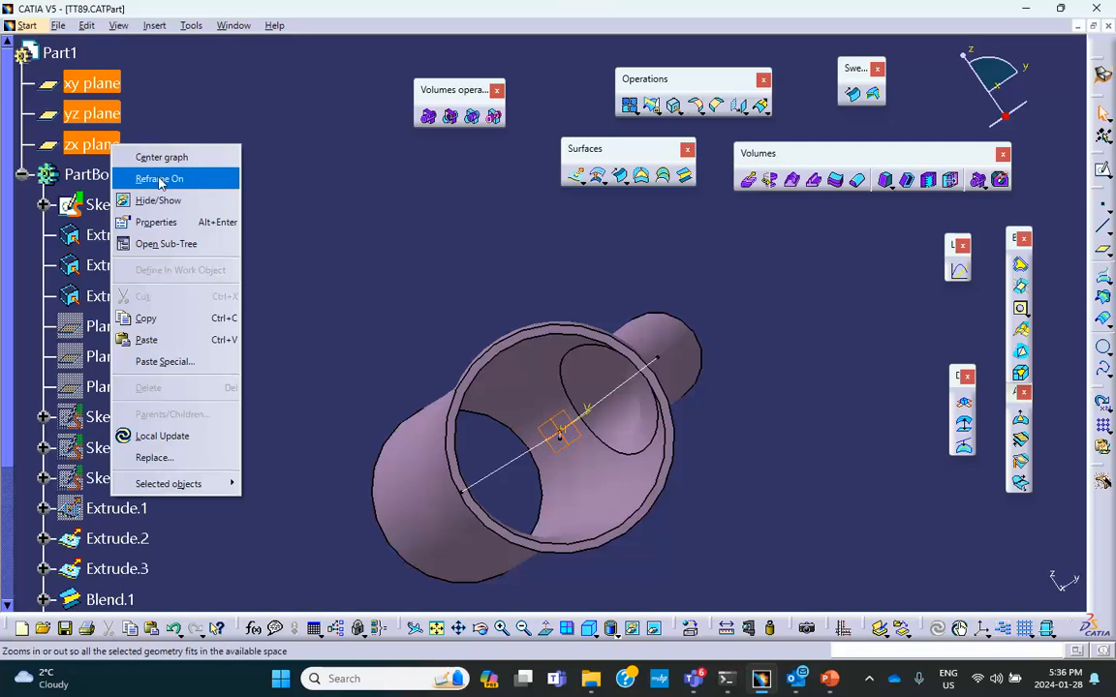
pyautogui.click(160, 198)
# Switch to PowerPoint, examine slide 23 with the thickened tube junction and its ThickSurface settings, and return to CATIA.
pyautogui.moveTo(360, 281); pyautogui.dragTo(594, 385, button='middle')
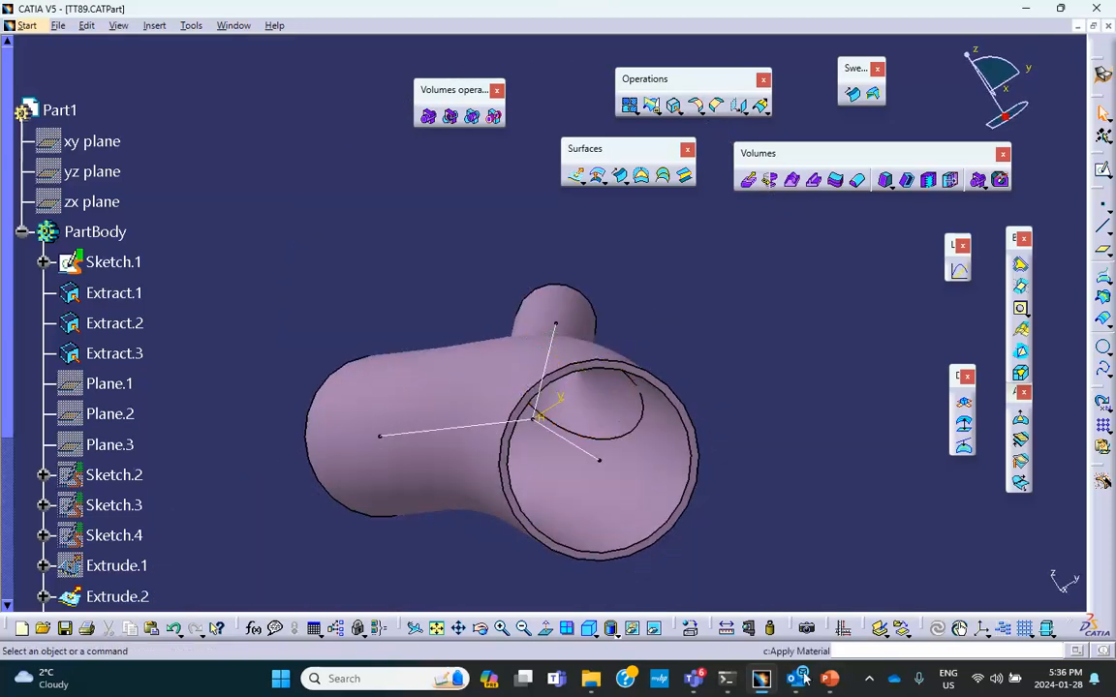
pyautogui.click(833, 682)
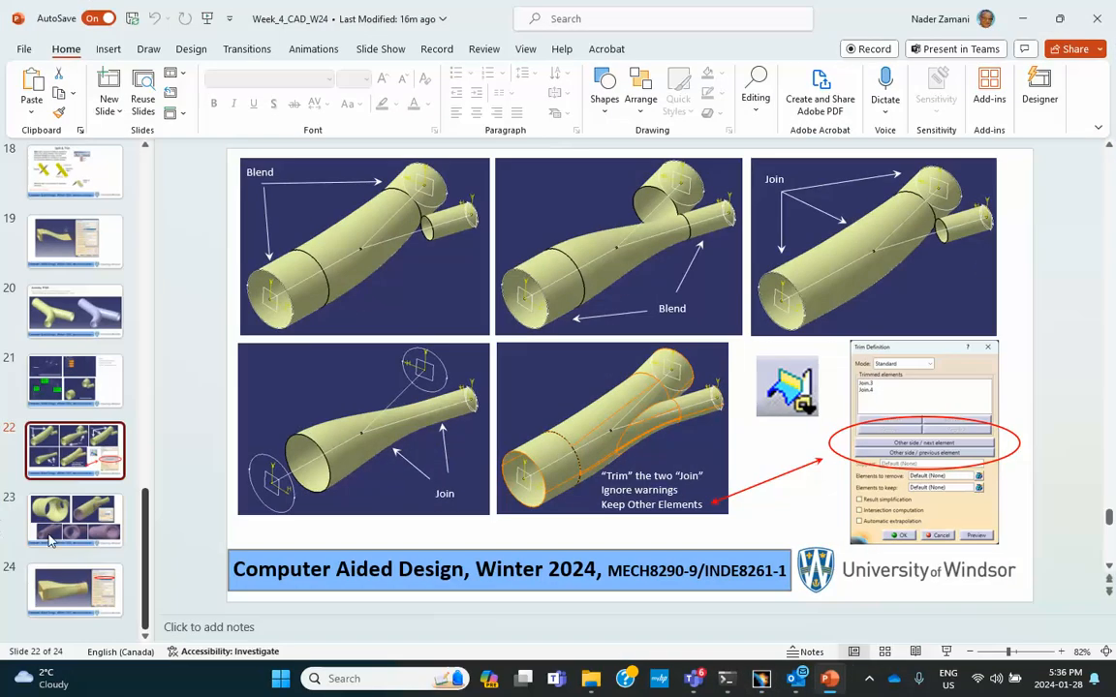
pyautogui.click(93, 518)
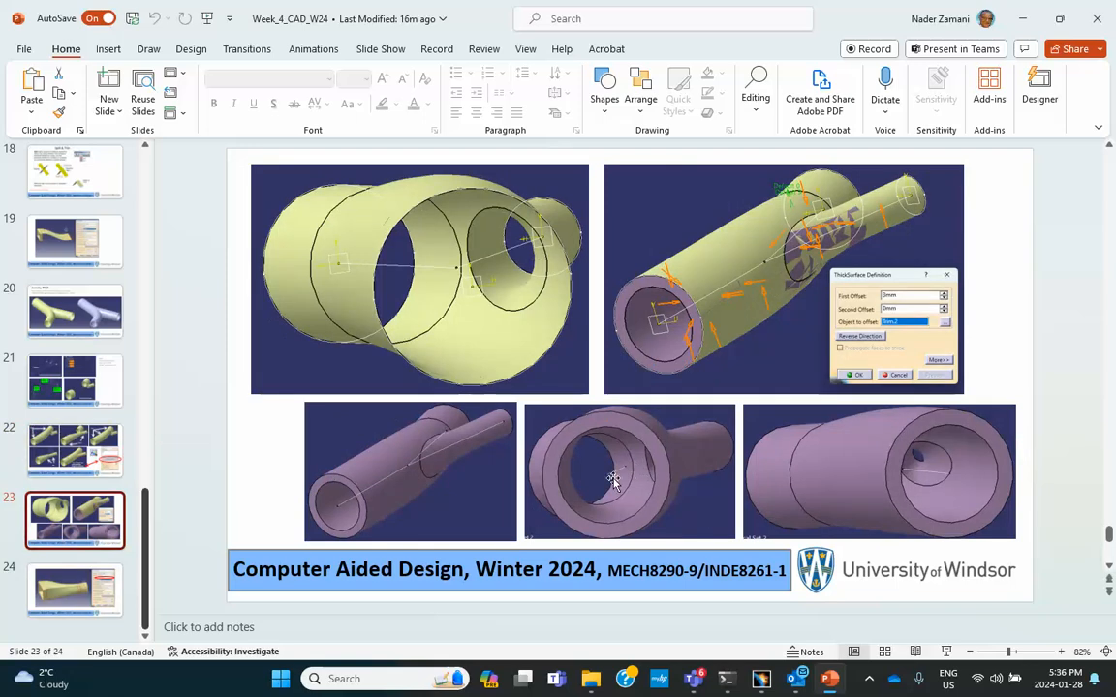
pyautogui.click(1023, 20)
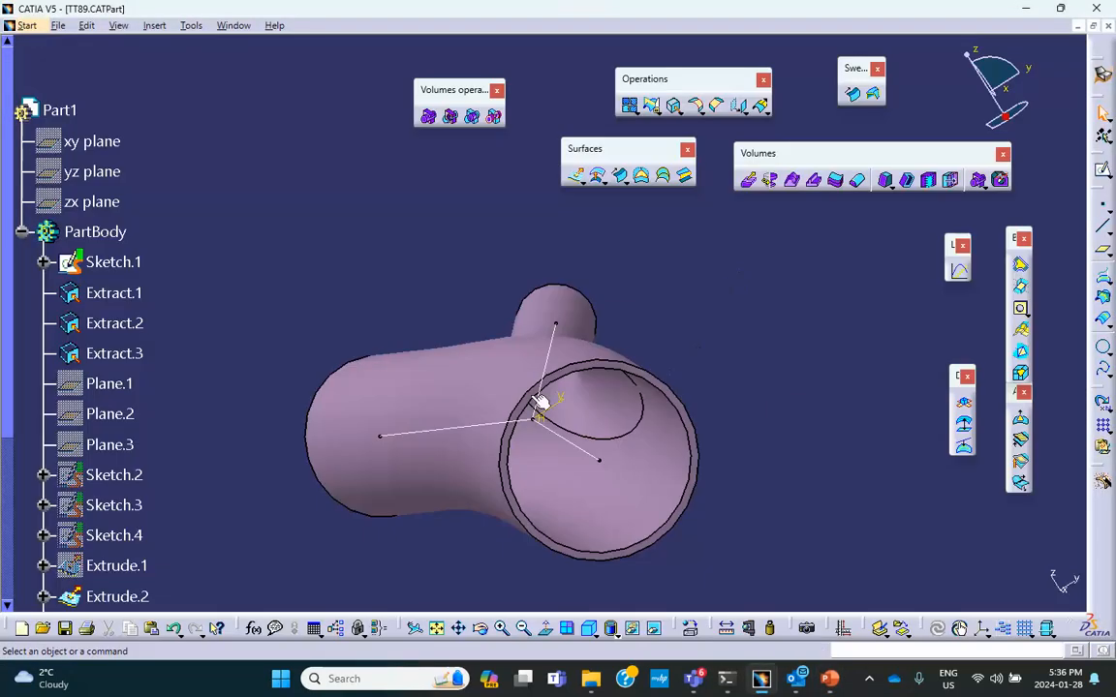
# Edit ThickSurface.1 and set its first offset to 3 mm.
pyautogui.scroll(-5, 109, 334)
pyautogui.doubleClick(126, 320)
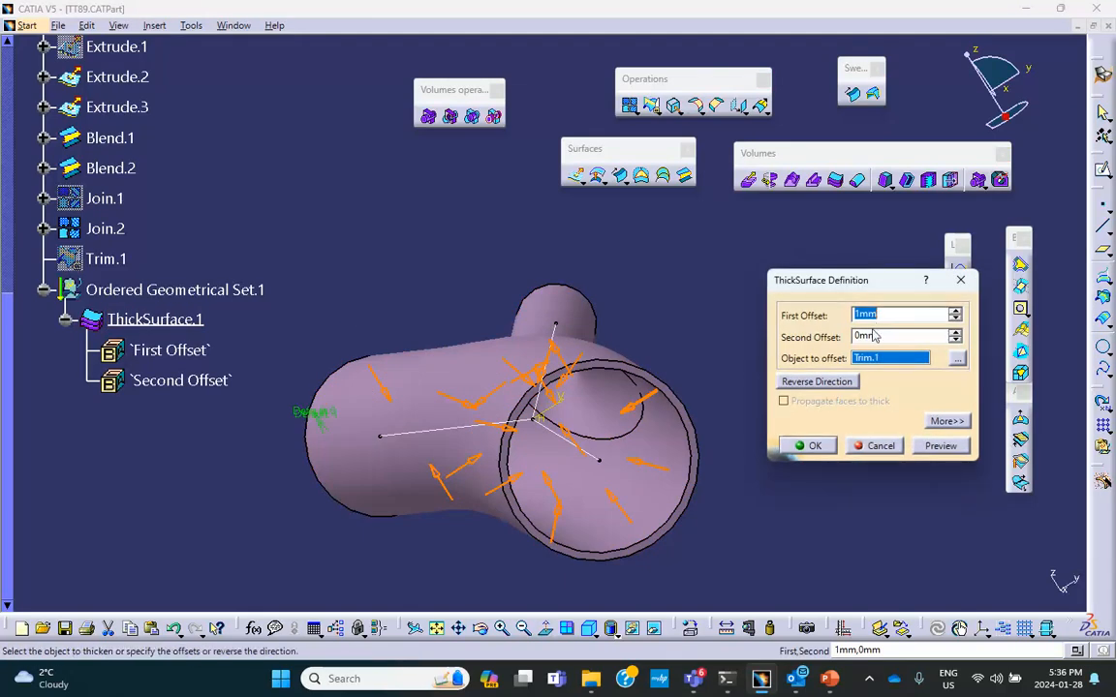
pyautogui.click(814, 445)
pyautogui.moveTo(770, 448); pyautogui.dragTo(710, 252, button='middle')
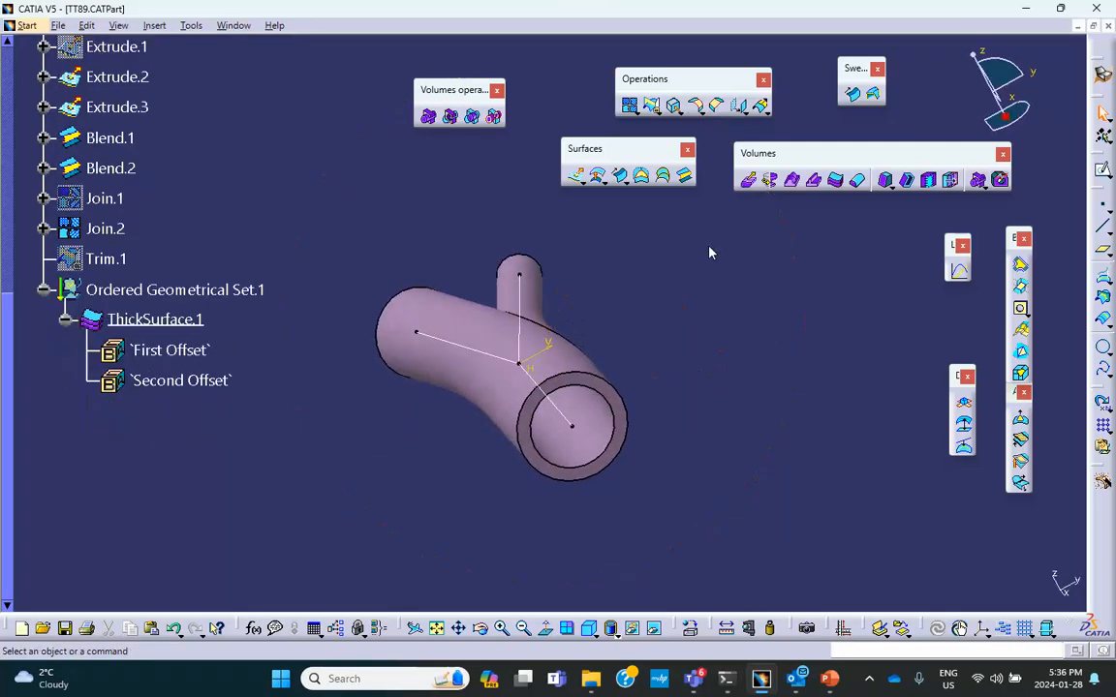
# Set the first offset of ThickSurface.1 to 4 mm, previewing the thicker wall before applying it.
pyautogui.doubleClick(151, 319)
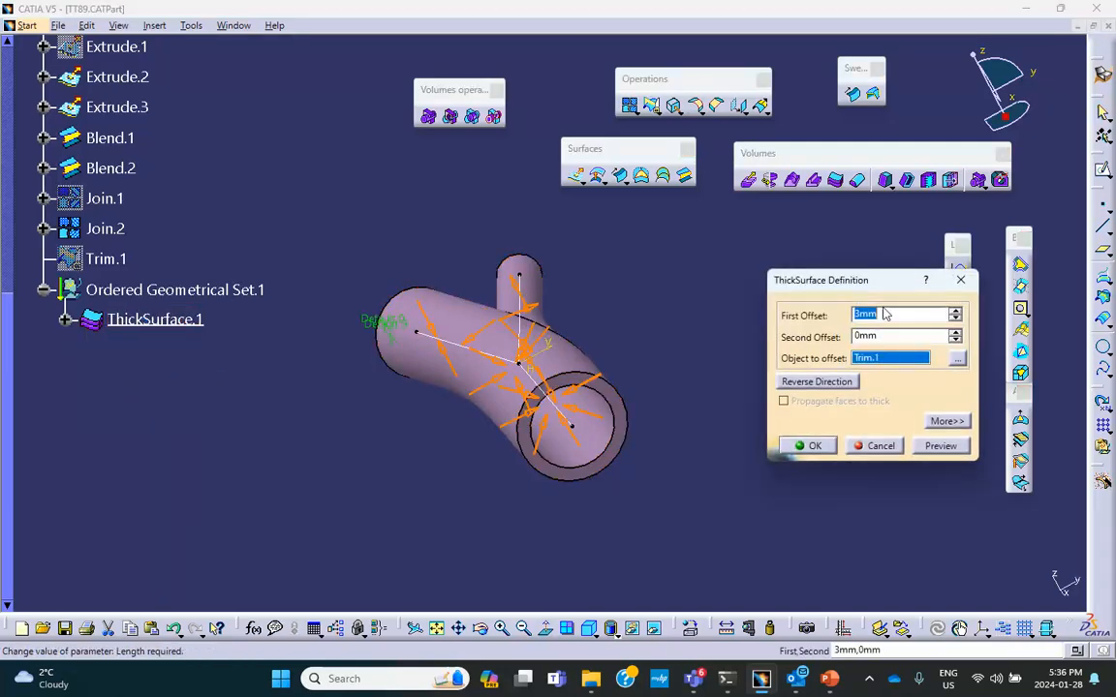
pyautogui.moveTo(872, 315); pyautogui.dragTo(846, 318)
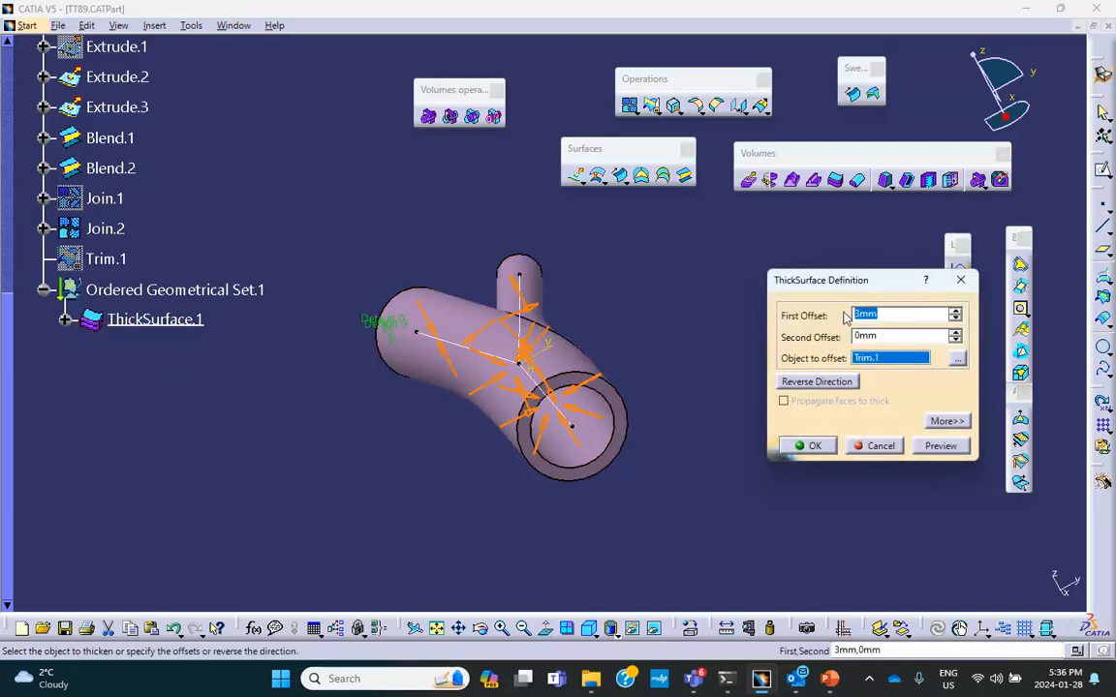
pyautogui.write('4')
pyautogui.click(935, 446)
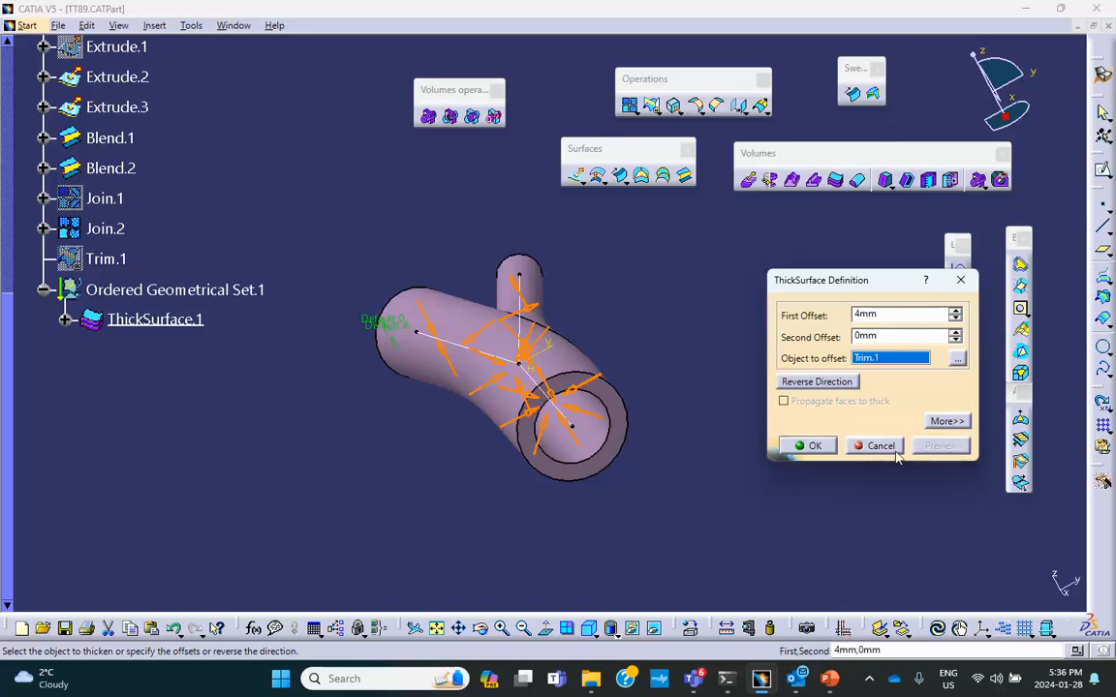
pyautogui.click(806, 446)
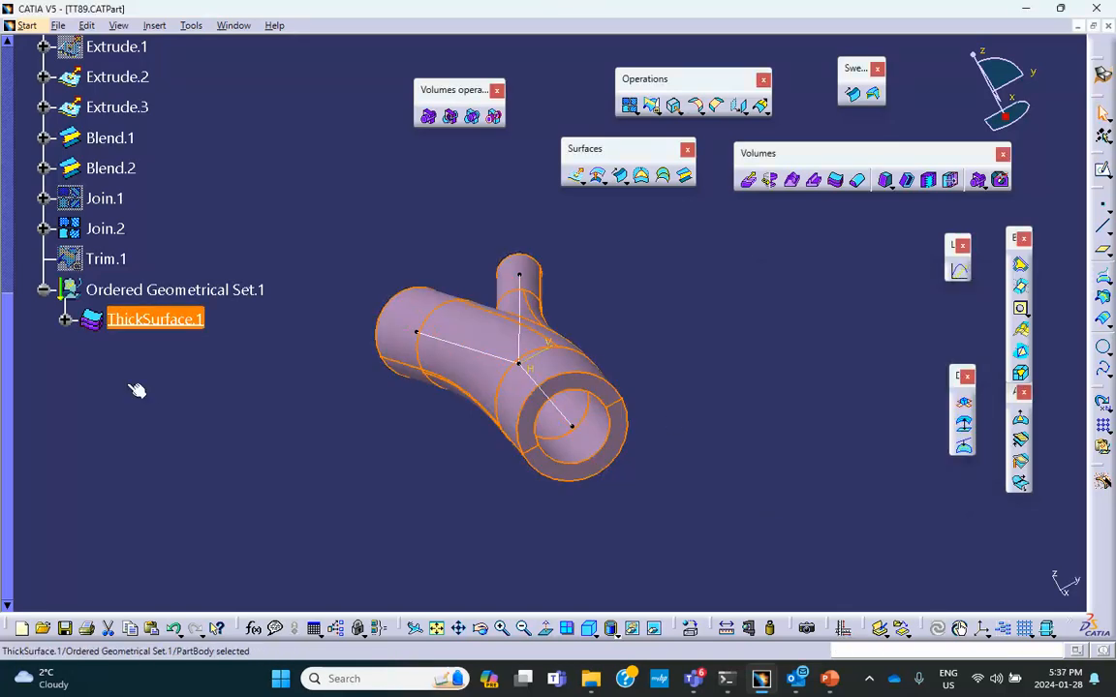
# Try to increase the first offset of ThickSurface.1 to 6 mm.
pyautogui.doubleClick(155, 320)
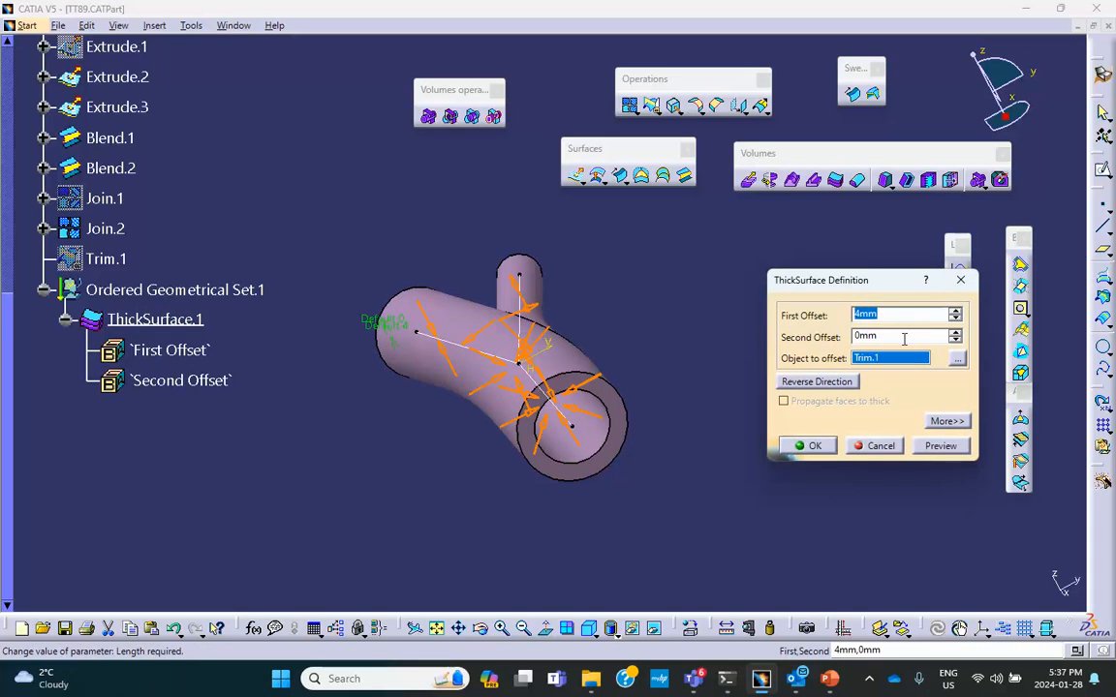
pyautogui.doubleClick(893, 316)
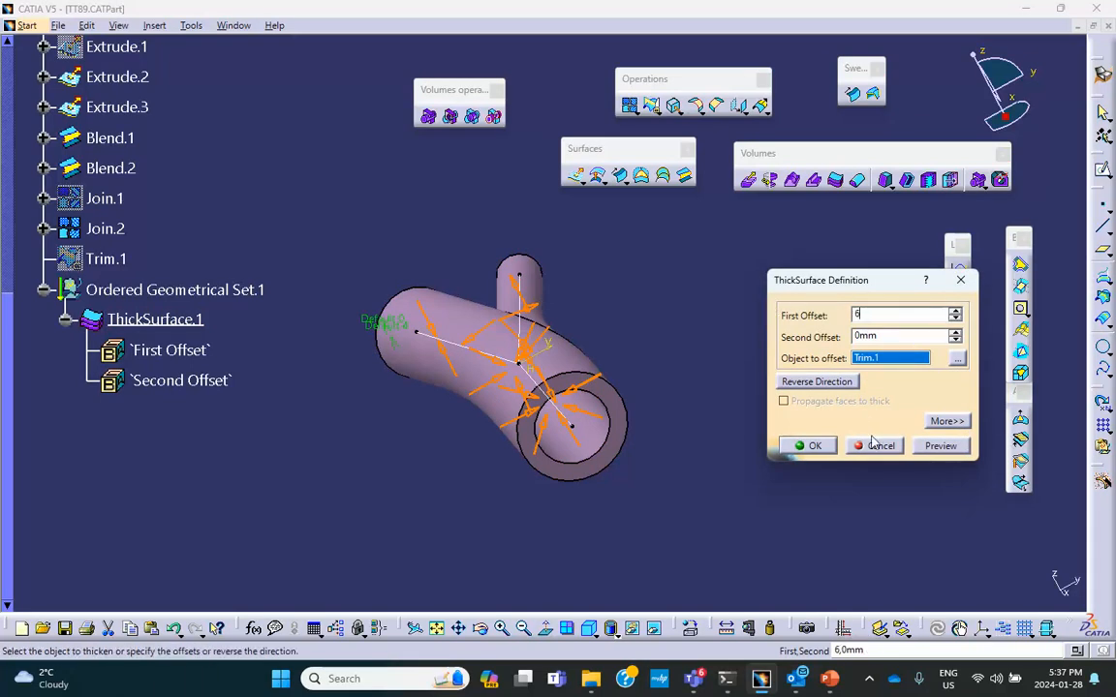
pyautogui.click(809, 447)
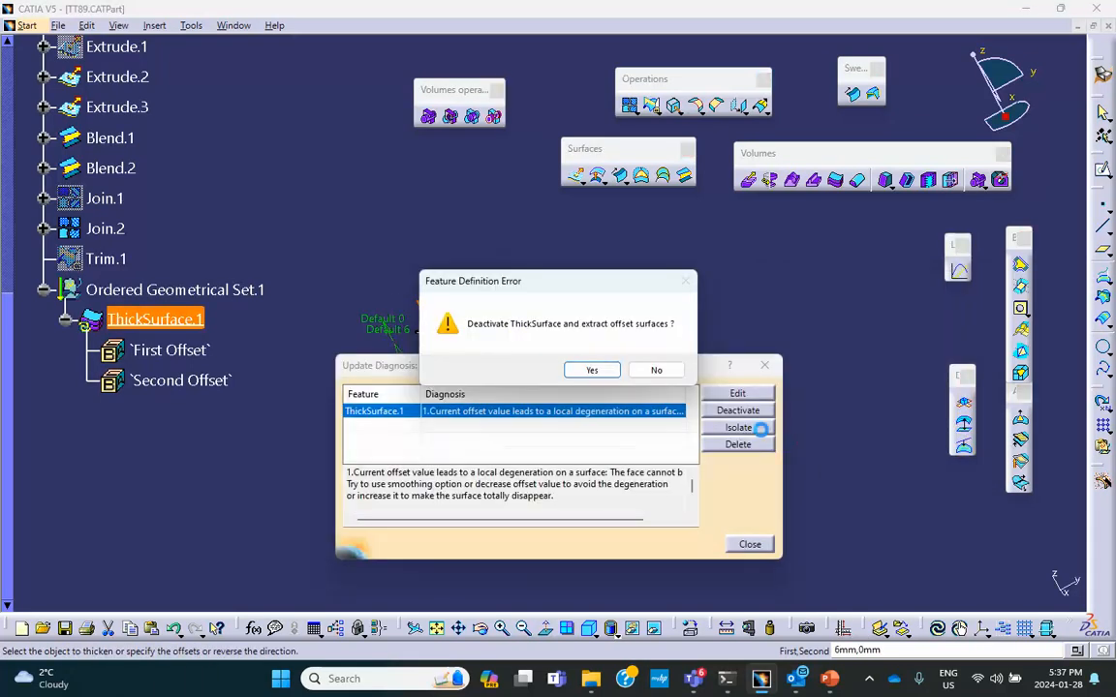
# Switch to PowerPoint to look at the reference images of the thickened tube junction on slide 23 again.
pyautogui.click(828, 681)
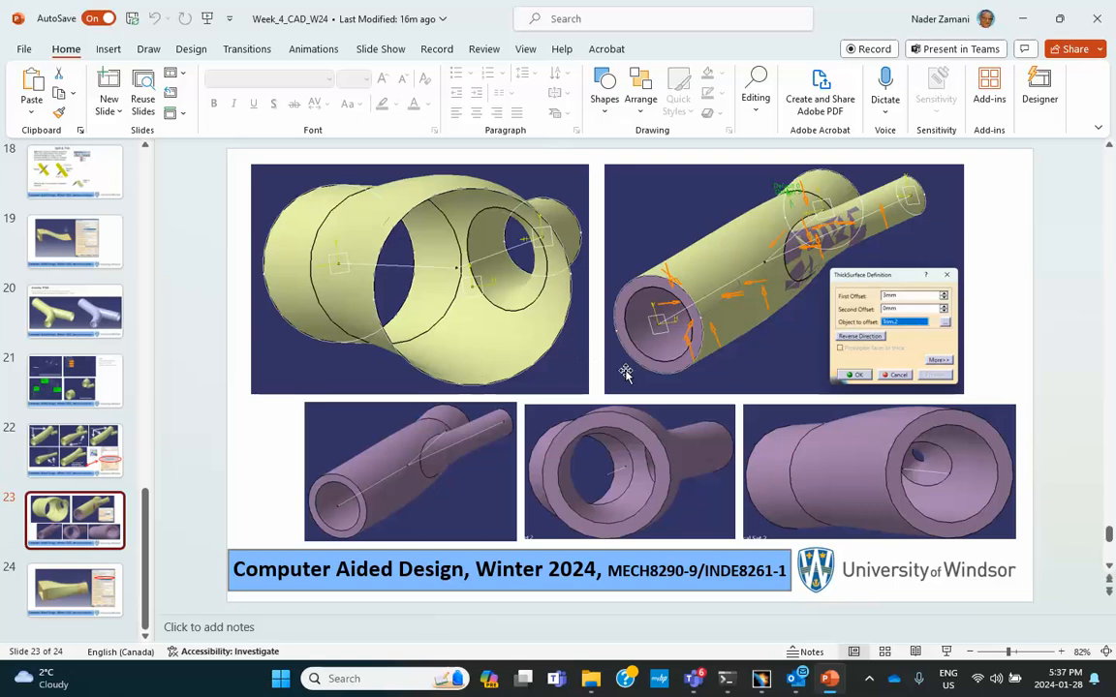
pyautogui.click(868, 677)
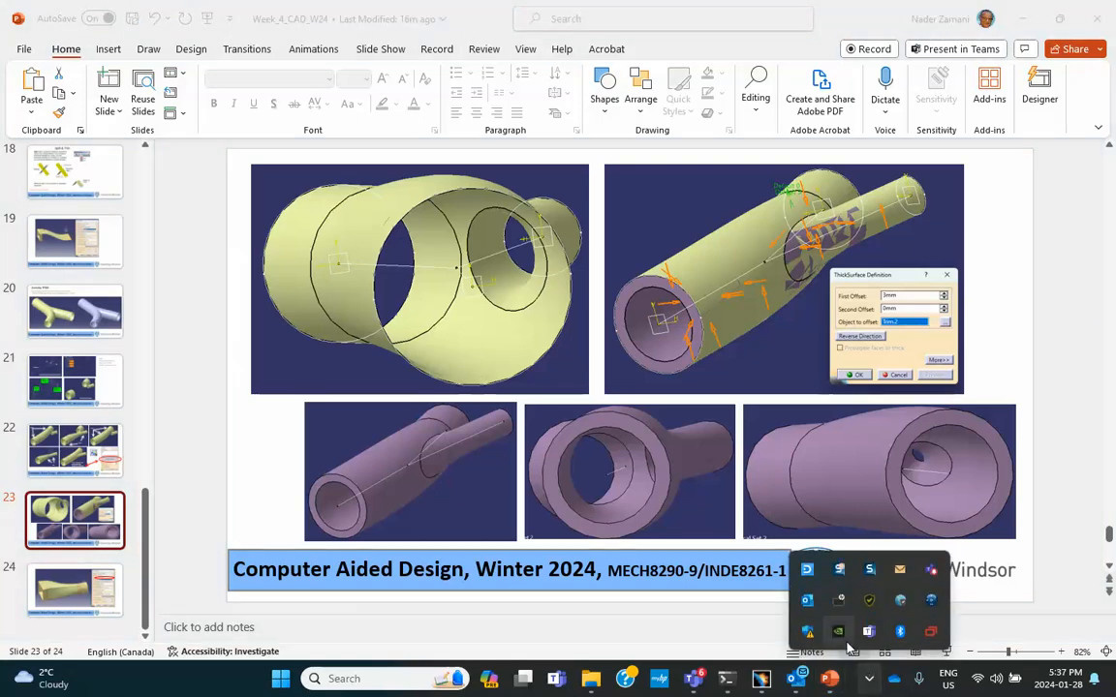